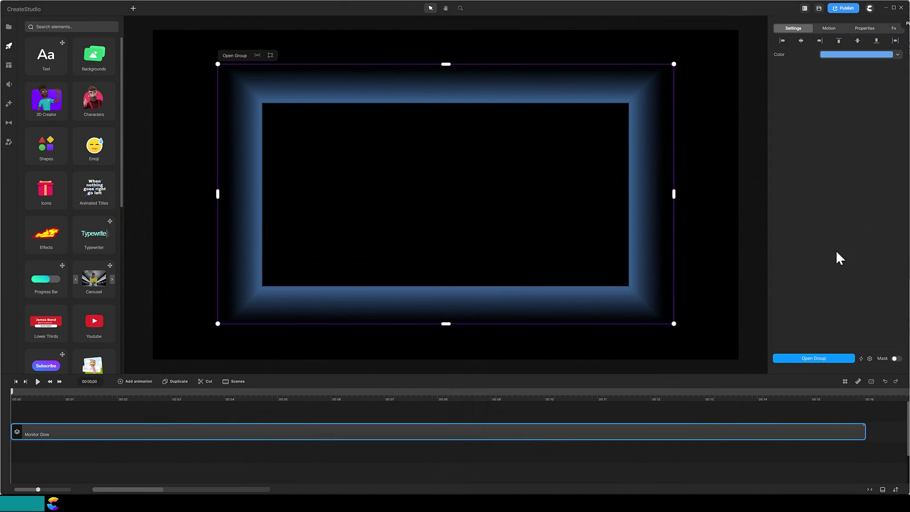
Step: Recolour the monitor glow's fill from blue to yellow-green, green, then cyan
{"action": "left_click", "coordinate": [896, 56]}
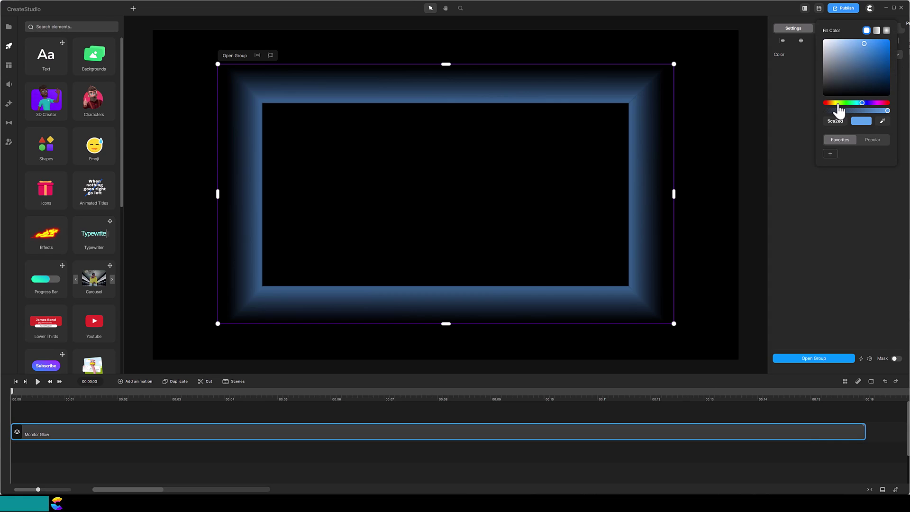
{"action": "left_click", "coordinate": [837, 104]}
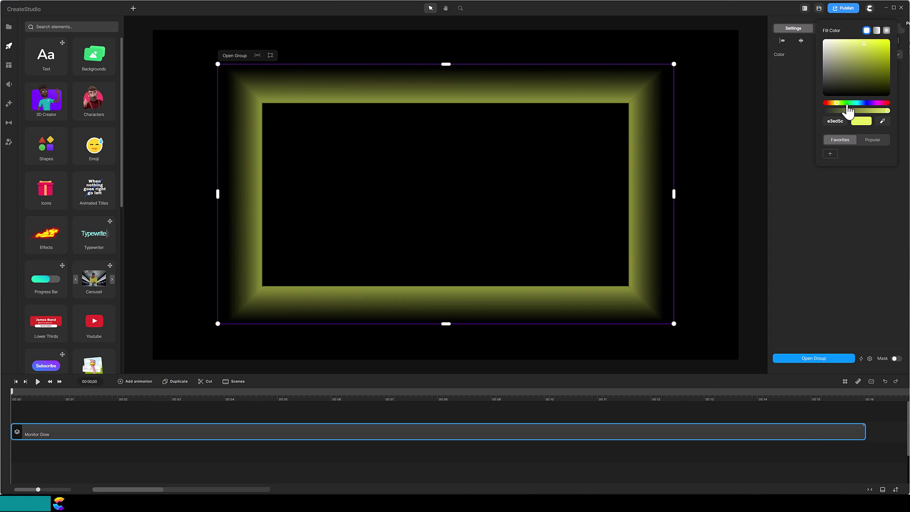
{"action": "left_click", "coordinate": [845, 103]}
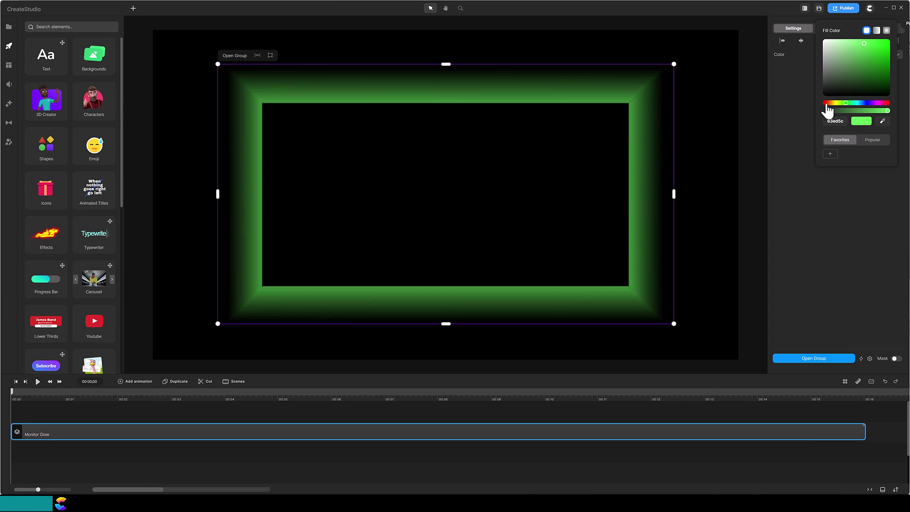
{"action": "left_click", "coordinate": [857, 103]}
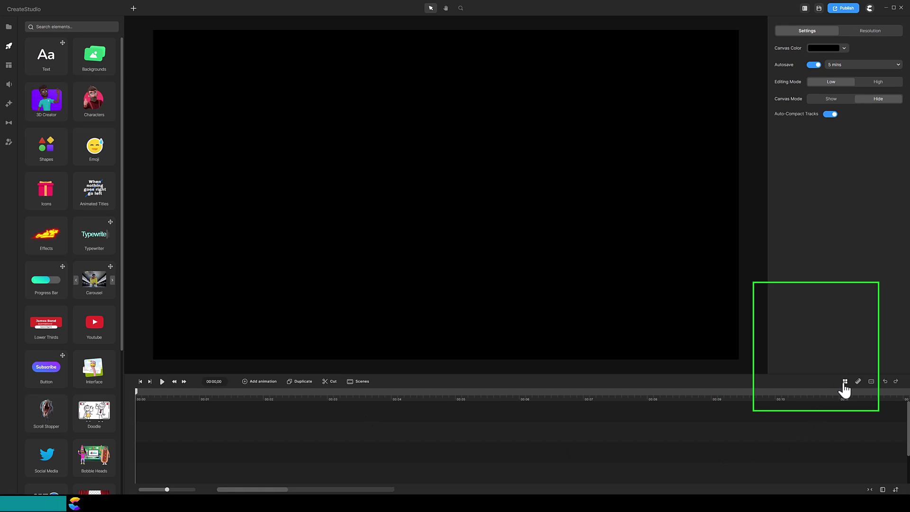
Step: Turn on Snap to Grid so a 120 px grid overlays the canvas
{"action": "left_click", "coordinate": [831, 373]}
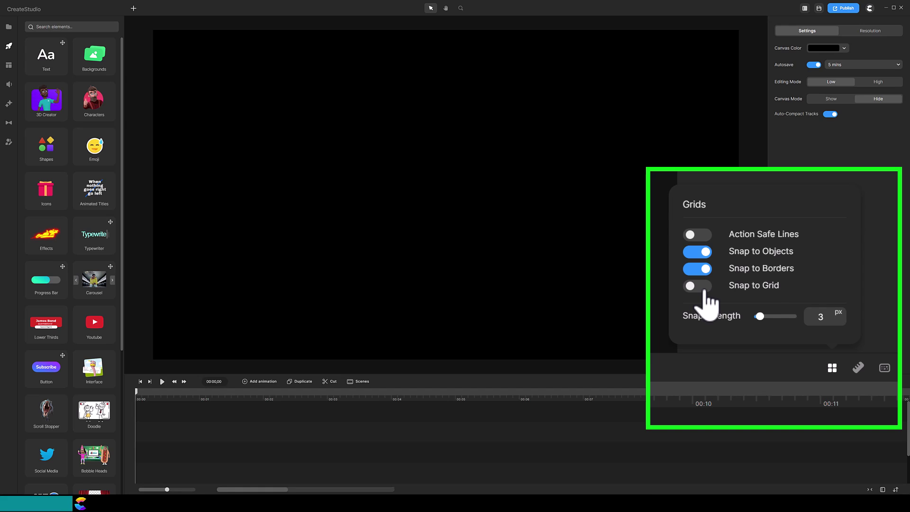
{"action": "left_click", "coordinate": [698, 286]}
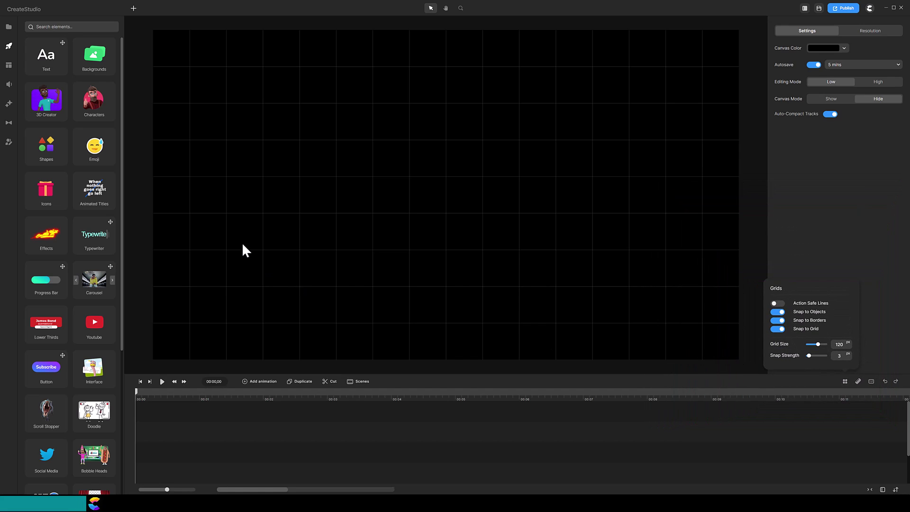
Step: Add a blue rectangle, move it up, widen it and shrink it into a thin top bar
{"action": "left_click", "coordinate": [133, 8]}
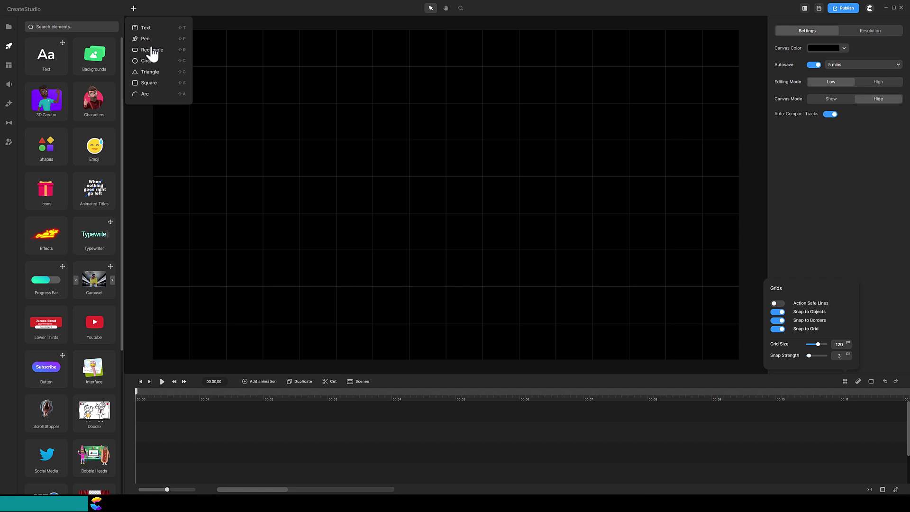
{"action": "left_click", "coordinate": [150, 50]}
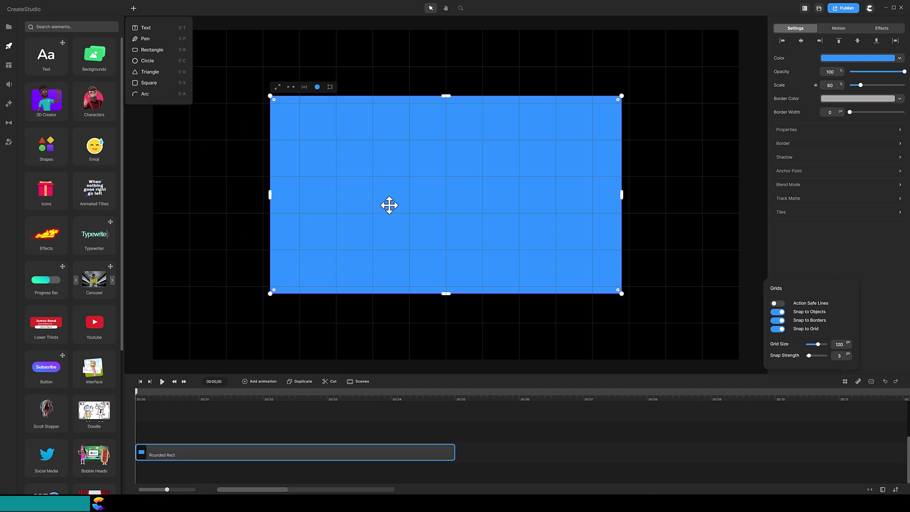
{"action": "left_click_drag", "start_coordinate": [390, 205], "coordinate": [382, 176]}
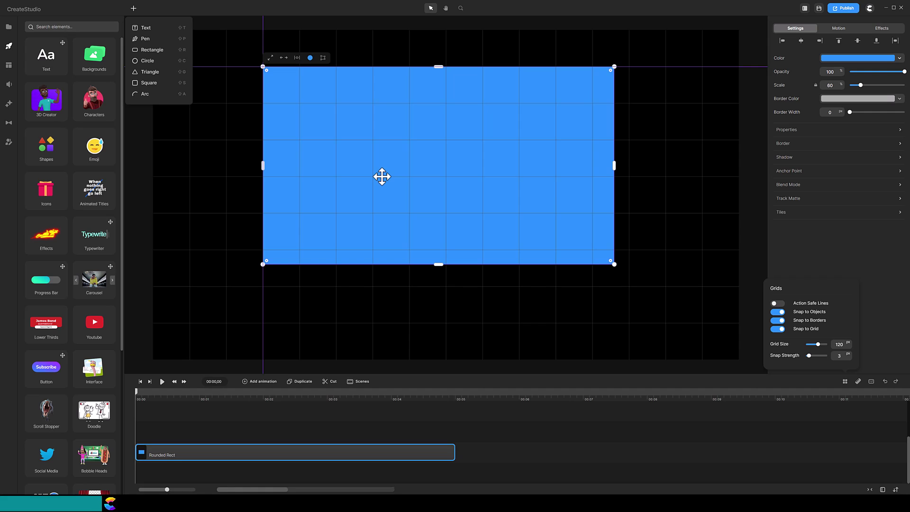
{"action": "left_click", "coordinate": [381, 176]}
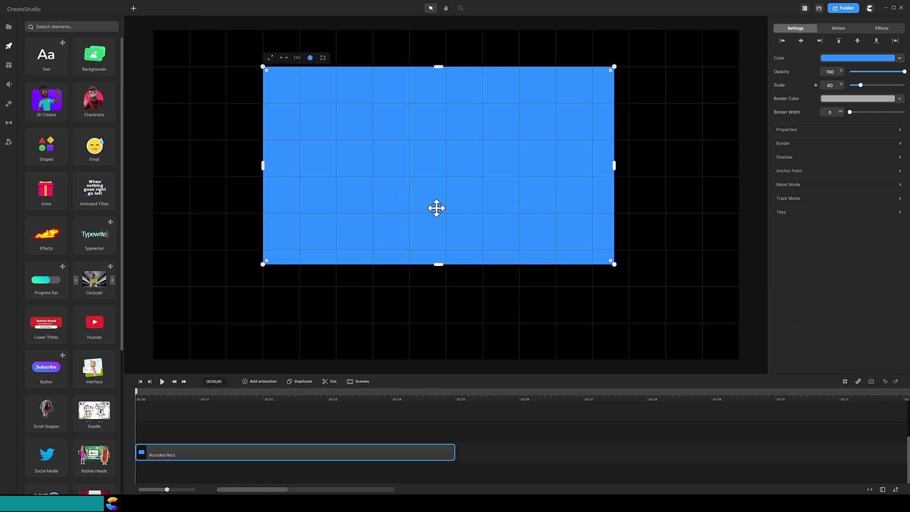
{"action": "left_click_drag", "start_coordinate": [614, 167], "coordinate": [628, 169]}
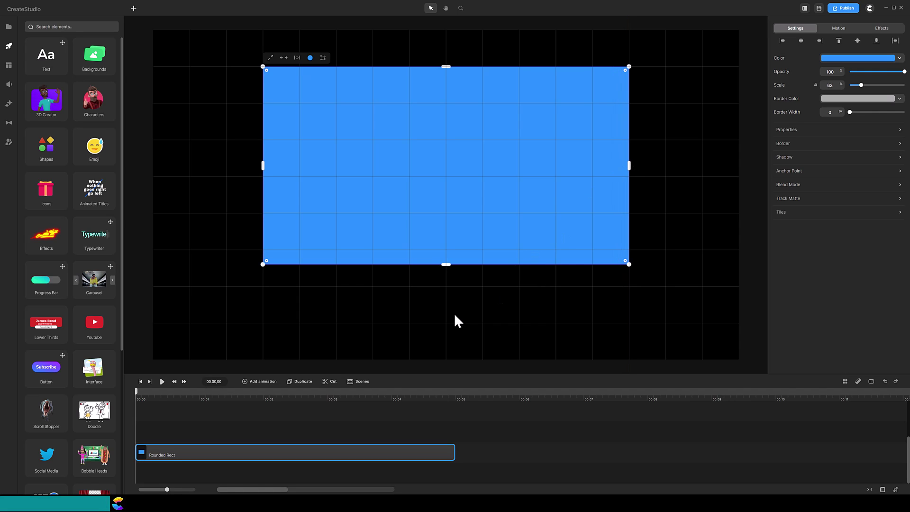
{"action": "left_click_drag", "start_coordinate": [445, 264], "coordinate": [432, 102]}
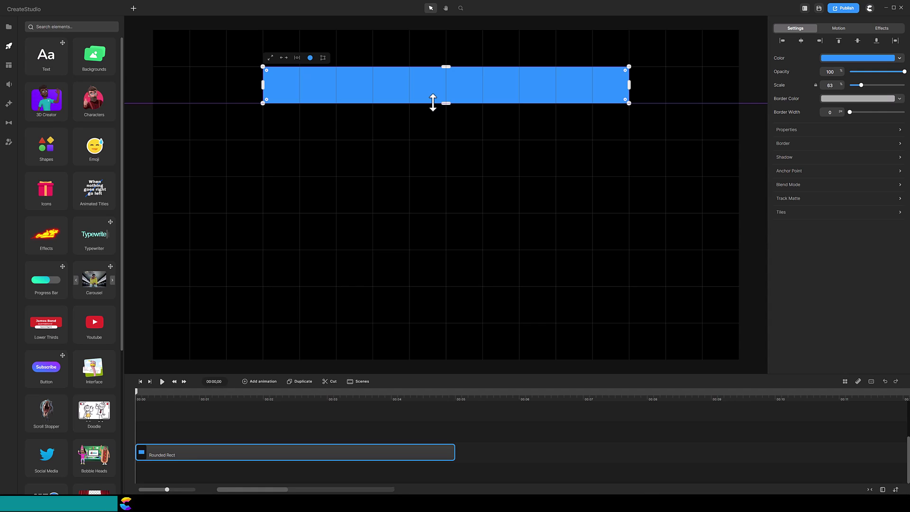
Step: Flatten the bar and give it a vertical white-to-black linear gradient fill
{"action": "left_click_drag", "start_coordinate": [433, 102], "coordinate": [432, 102]}
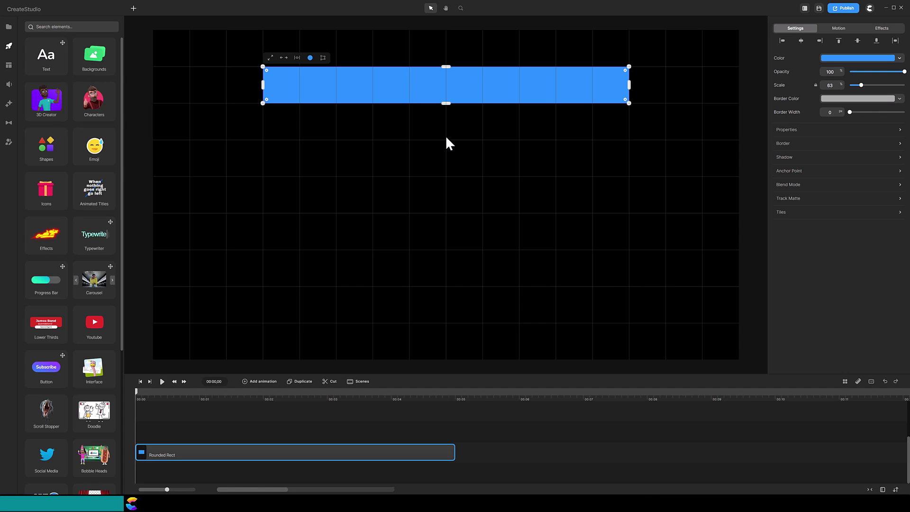
{"action": "left_click", "coordinate": [900, 59]}
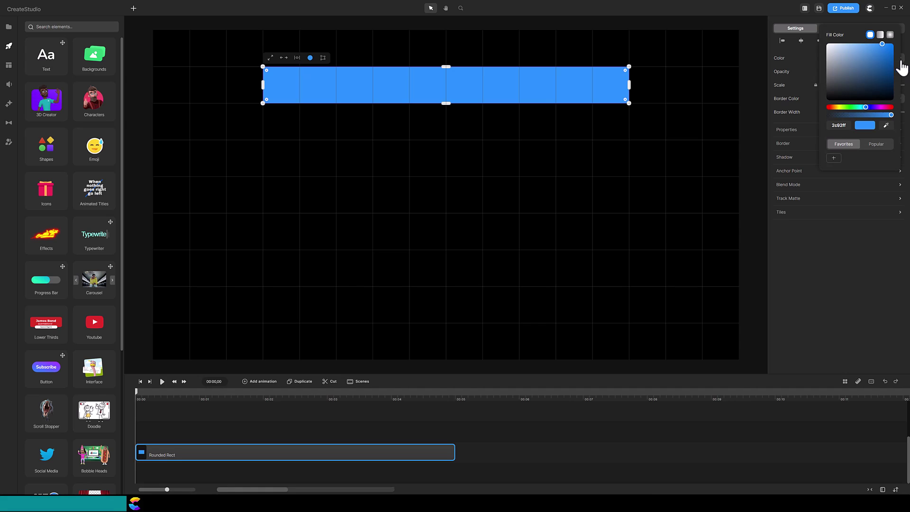
{"action": "left_click", "coordinate": [880, 35]}
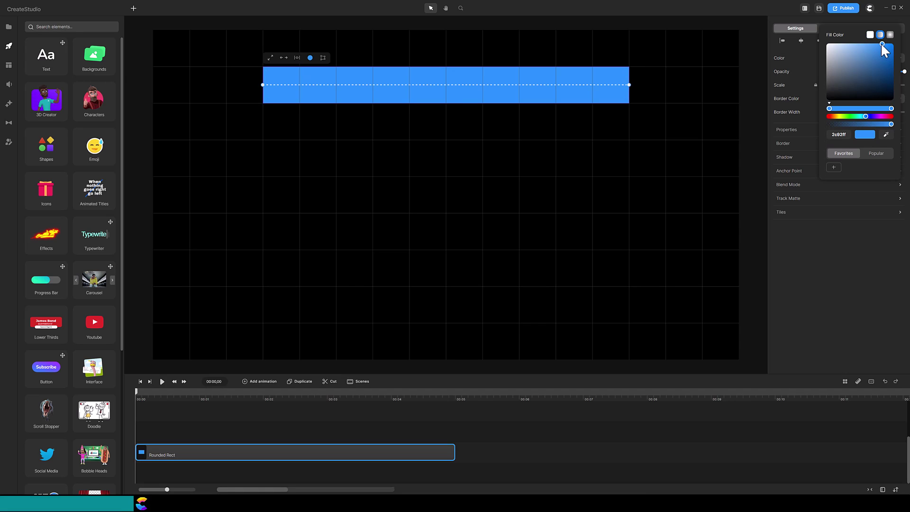
{"action": "left_click_drag", "start_coordinate": [880, 43], "coordinate": [785, 38]}
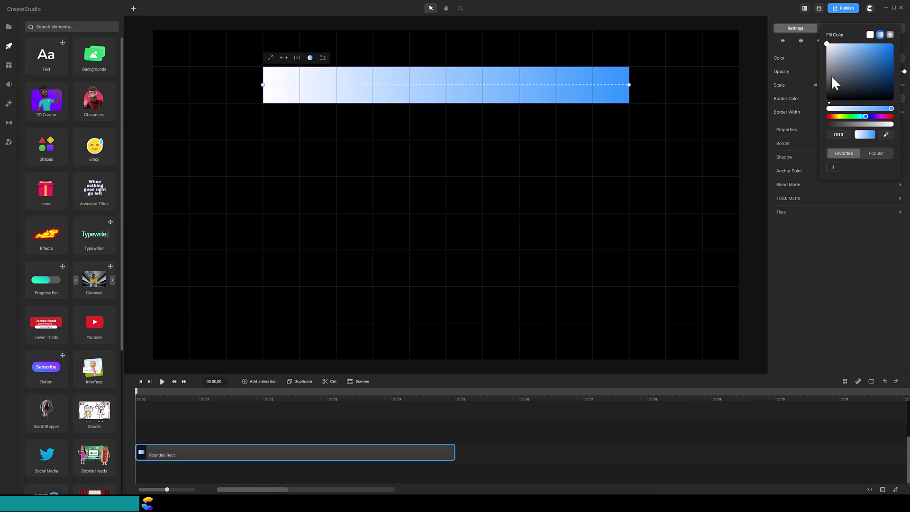
{"action": "left_click", "coordinate": [890, 108]}
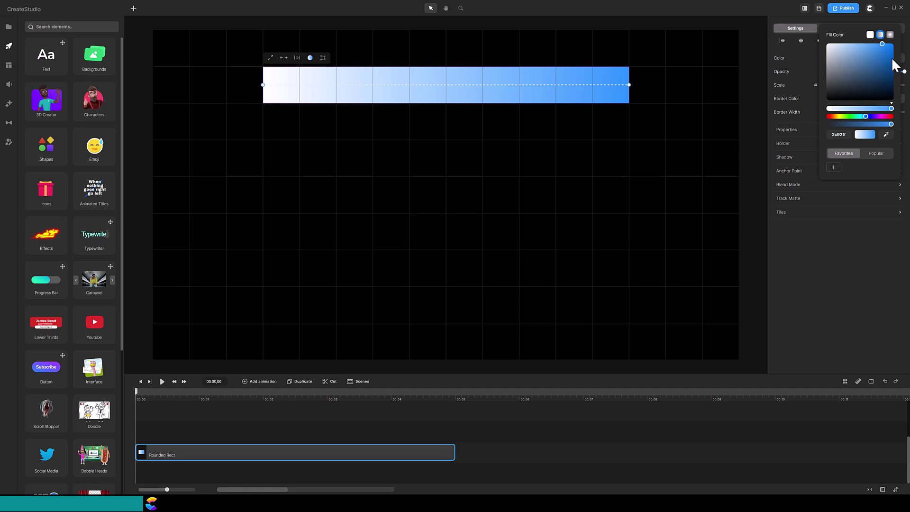
{"action": "left_click_drag", "start_coordinate": [883, 44], "coordinate": [879, 119]}
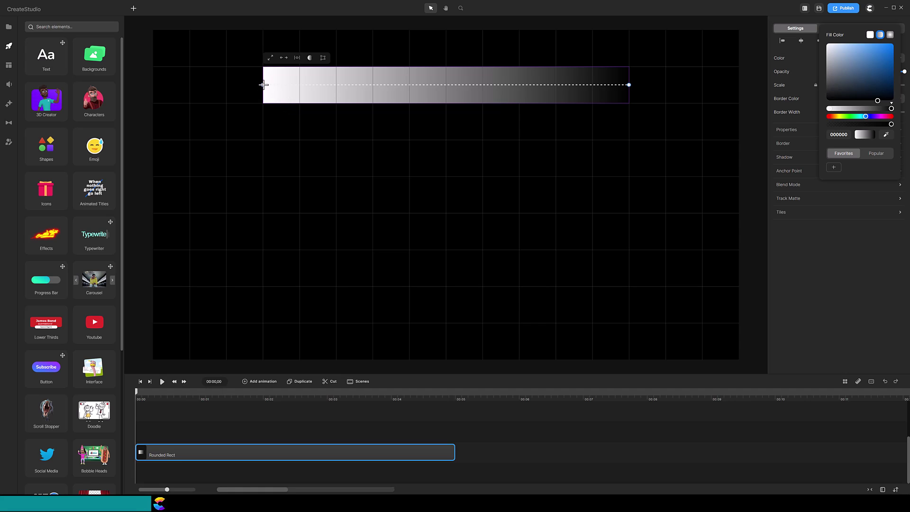
{"action": "left_click_drag", "start_coordinate": [263, 85], "coordinate": [447, 103]}
{"action": "left_click_drag", "start_coordinate": [628, 85], "coordinate": [446, 68]}
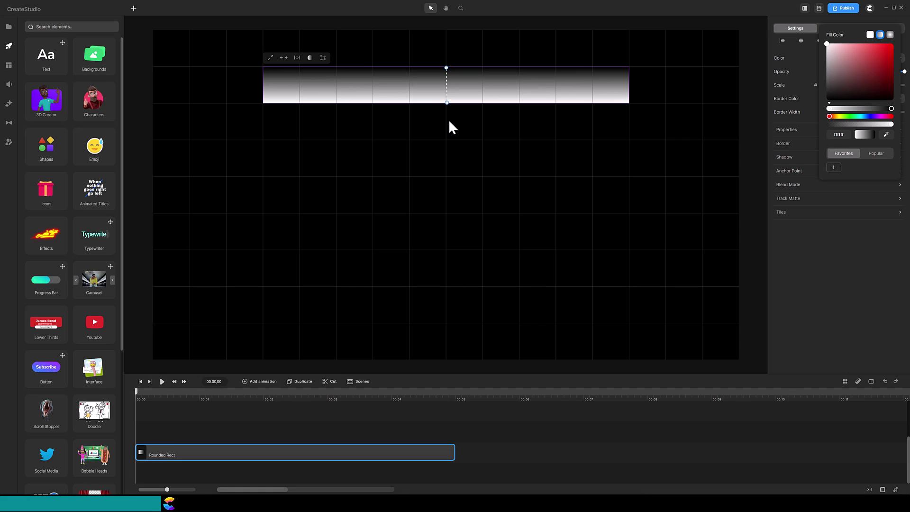
Step: Duplicate the gradient bar and set the copy's rotation to 90°
{"action": "left_click", "coordinate": [307, 380]}
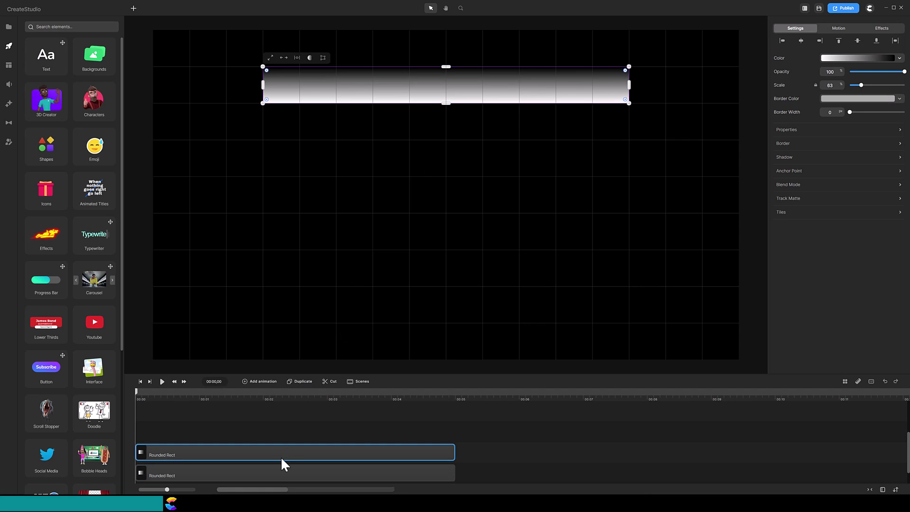
{"action": "left_click", "coordinate": [786, 129]}
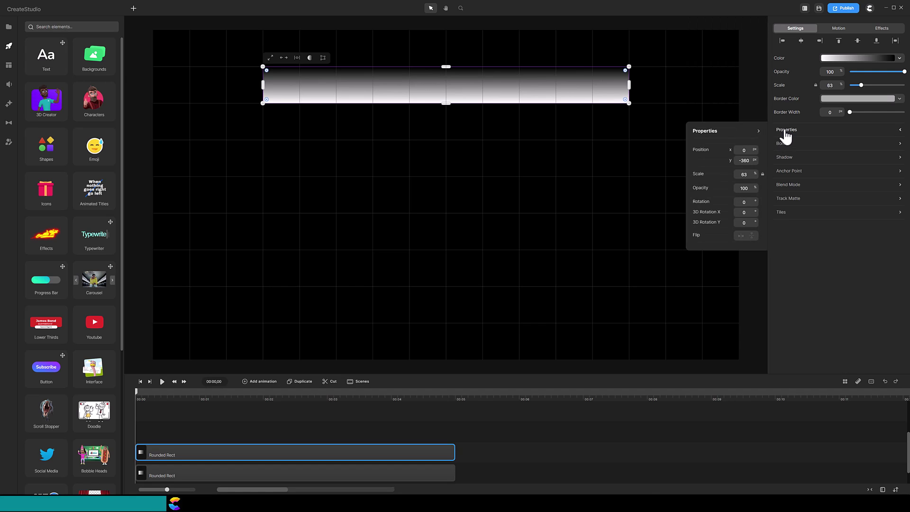
{"action": "left_click", "coordinate": [742, 201]}
{"action": "type", "text": "90"}
{"action": "key", "text": "Return"}
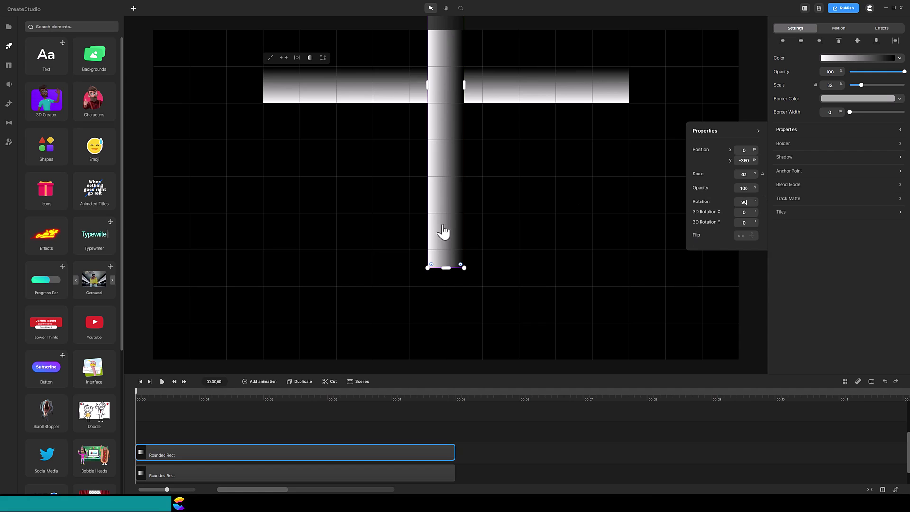
Step: Shorten the rotated copy and place it under the first bar's right end
{"action": "left_click_drag", "start_coordinate": [445, 267], "coordinate": [649, 260]}
{"action": "left_click", "coordinate": [528, 250]}
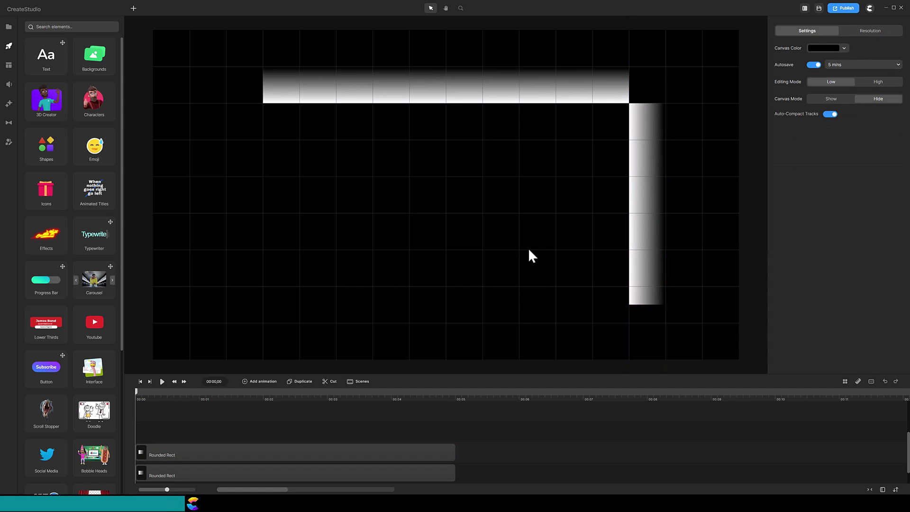
{"action": "left_click", "coordinate": [645, 260]}
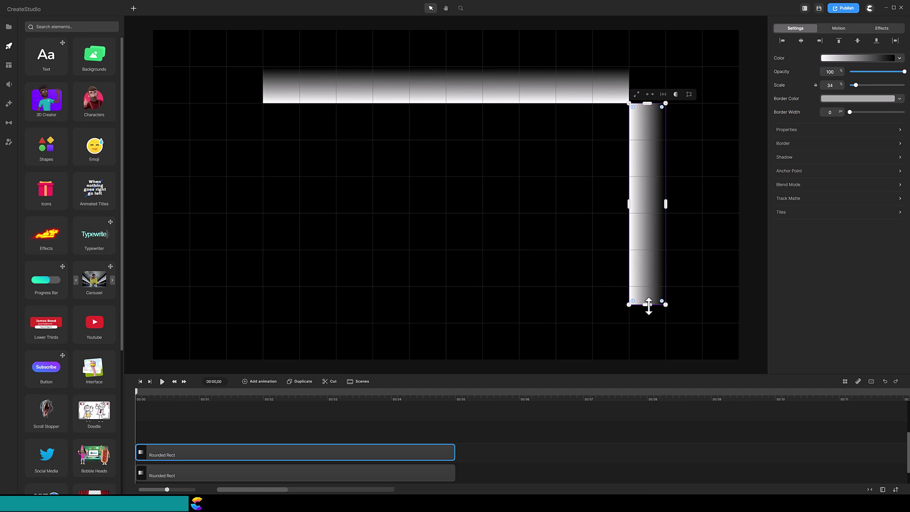
{"action": "left_click_drag", "start_coordinate": [647, 307], "coordinate": [647, 285]}
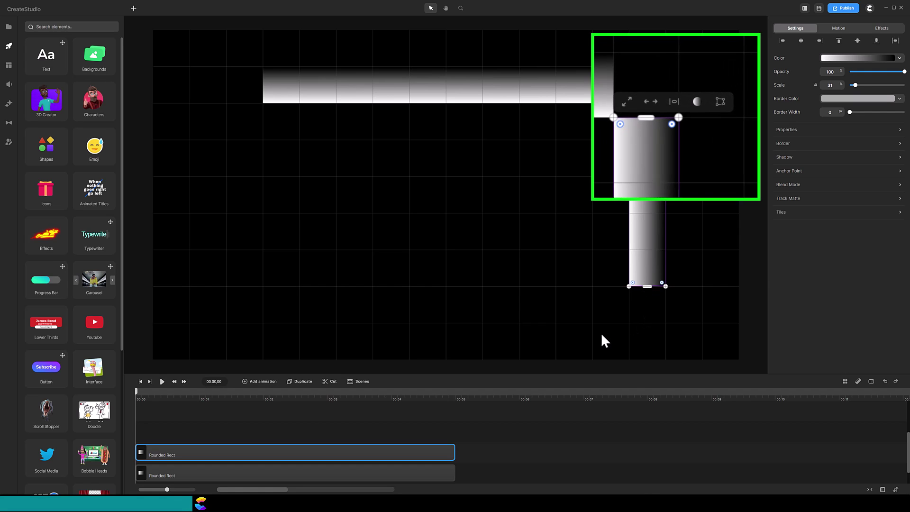
Step: Slant the corners of both bars so they meet in a mitred, bevelled corner
{"action": "left_click", "coordinate": [688, 93]}
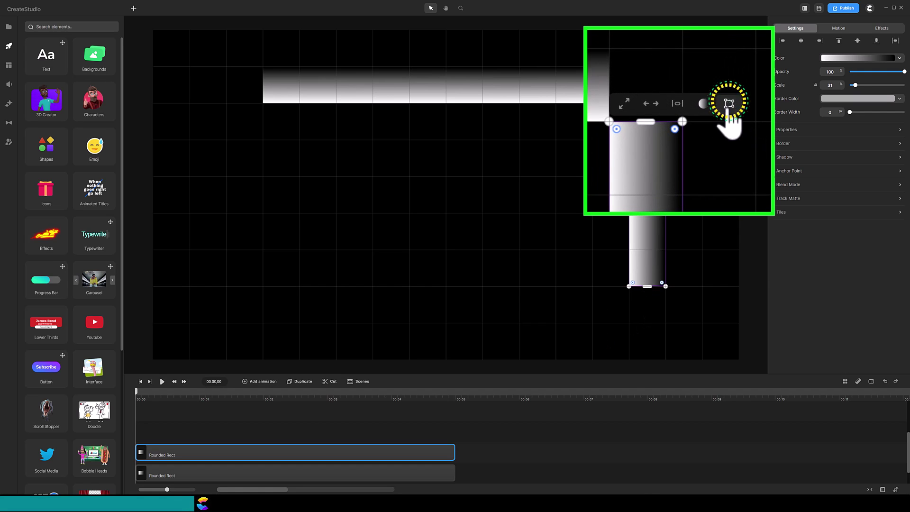
{"action": "left_click", "coordinate": [729, 104]}
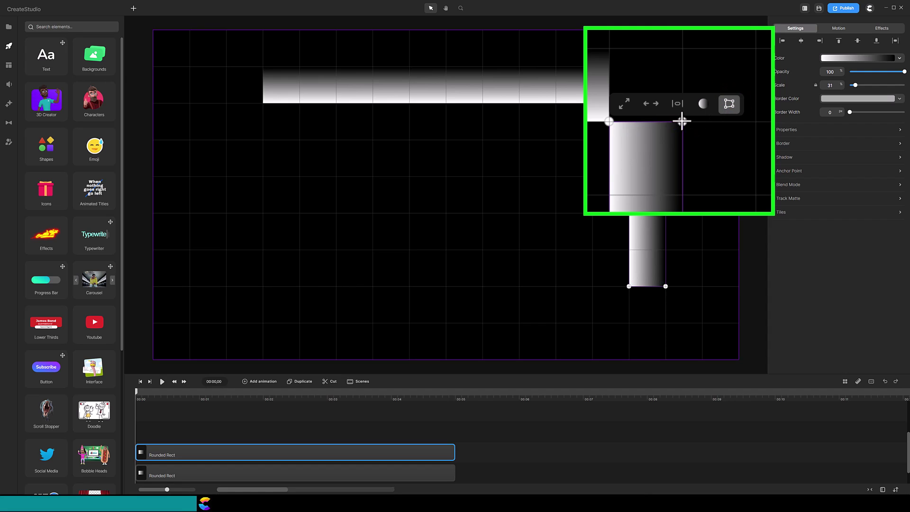
{"action": "left_click_drag", "start_coordinate": [682, 121], "coordinate": [684, 49]}
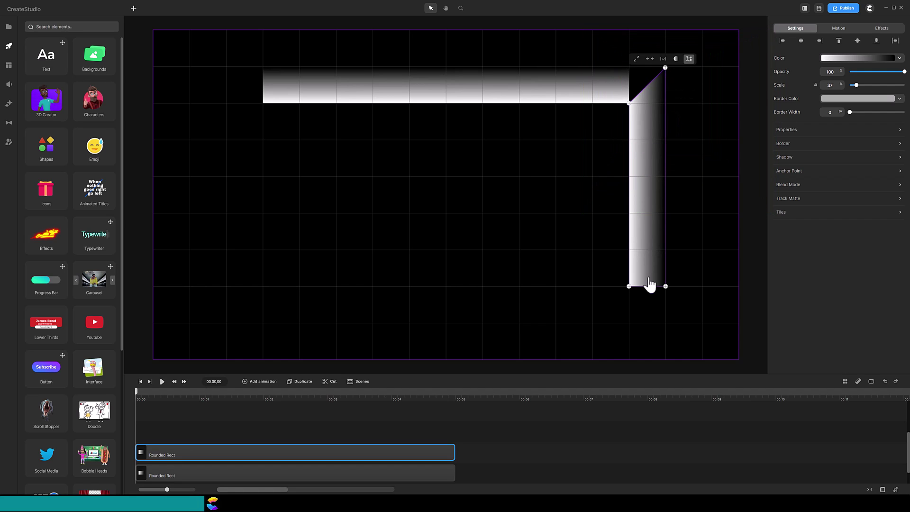
{"action": "left_click_drag", "start_coordinate": [664, 285], "coordinate": [665, 322]}
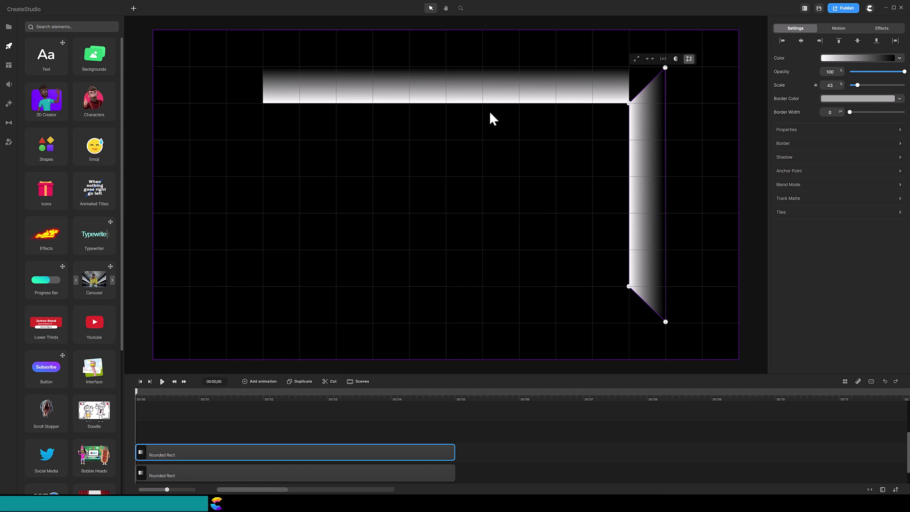
{"action": "left_click", "coordinate": [427, 83]}
{"action": "left_click_drag", "start_coordinate": [628, 67], "coordinate": [664, 68]}
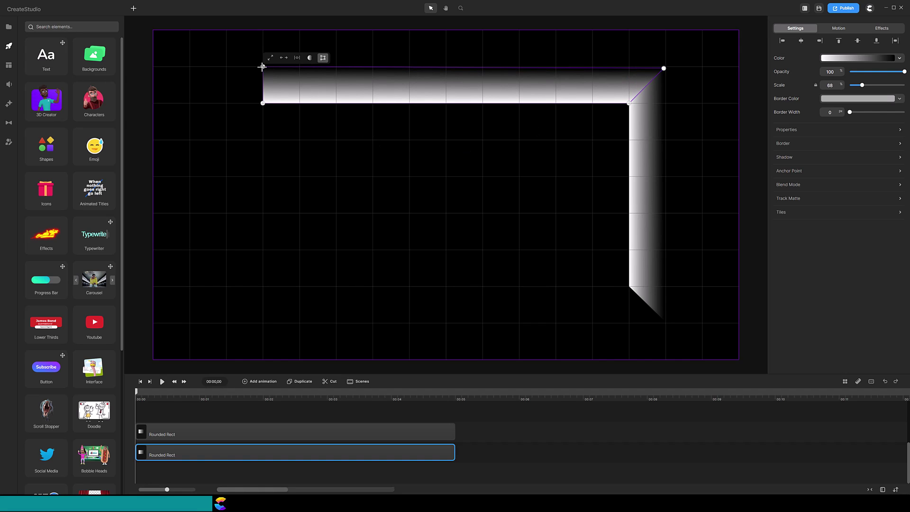
{"action": "left_click_drag", "start_coordinate": [262, 67], "coordinate": [225, 68]}
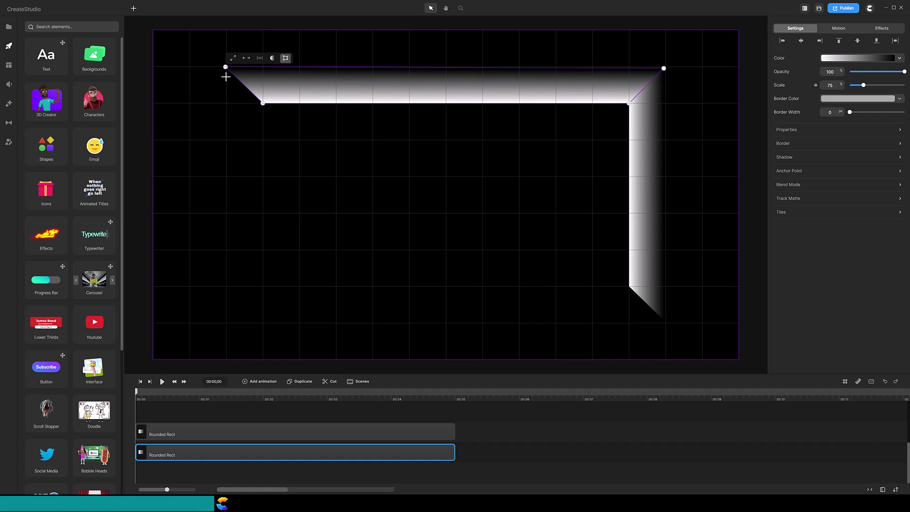
Step: Duplicate the top bar, flip it vertically and place it as the frame's bottom edge
{"action": "left_click", "coordinate": [301, 382]}
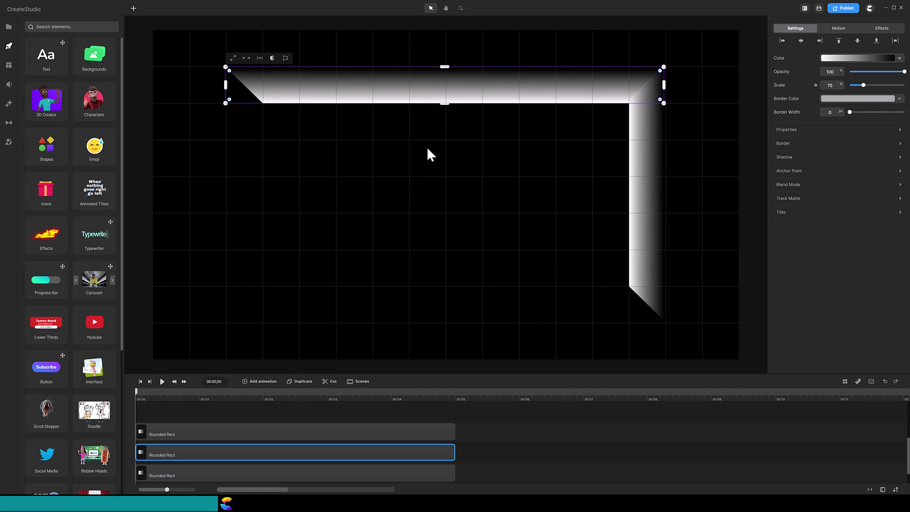
{"action": "left_click_drag", "start_coordinate": [445, 94], "coordinate": [433, 230]}
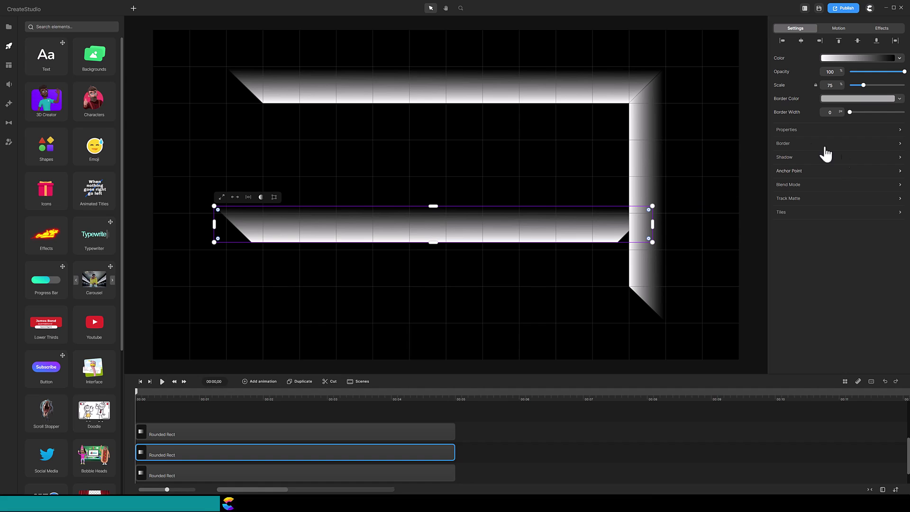
{"action": "left_click", "coordinate": [784, 131]}
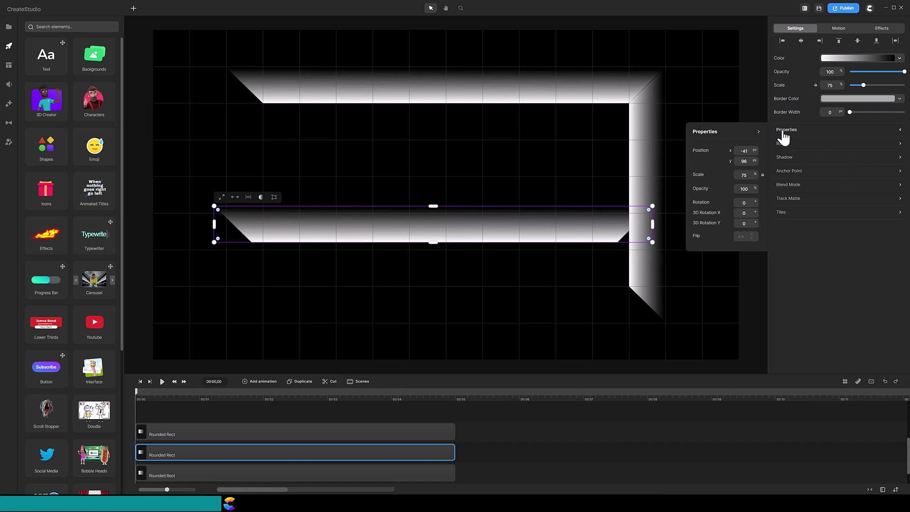
{"action": "left_click", "coordinate": [751, 237]}
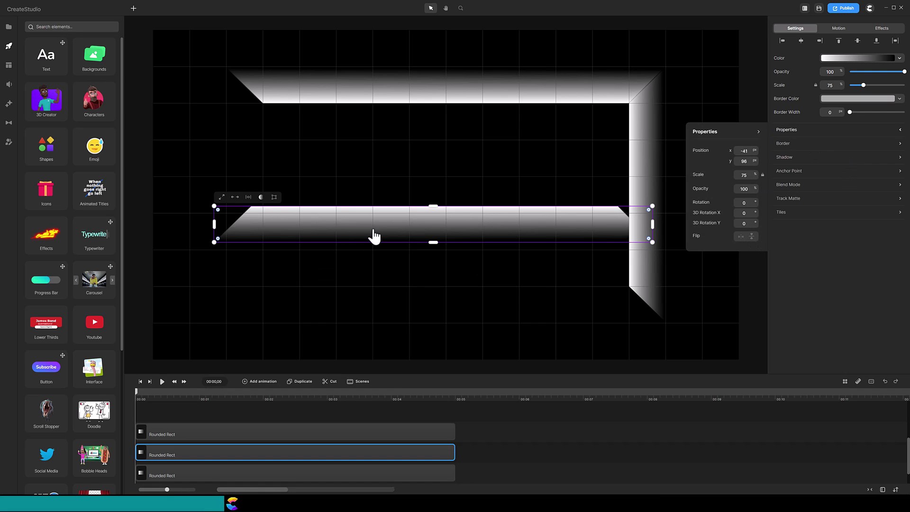
{"action": "left_click_drag", "start_coordinate": [375, 236], "coordinate": [388, 307]}
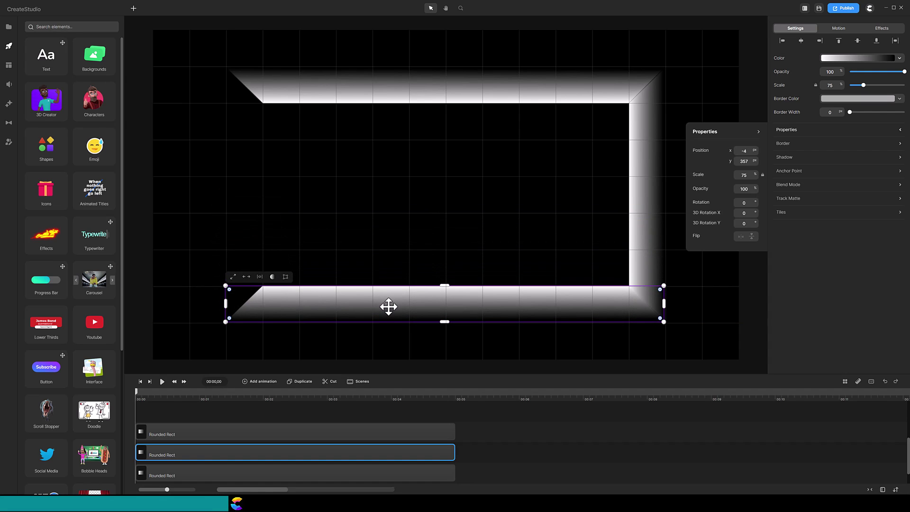
Step: Duplicate the right bar, flip it and align it as the frame's left edge
{"action": "left_click", "coordinate": [309, 432]}
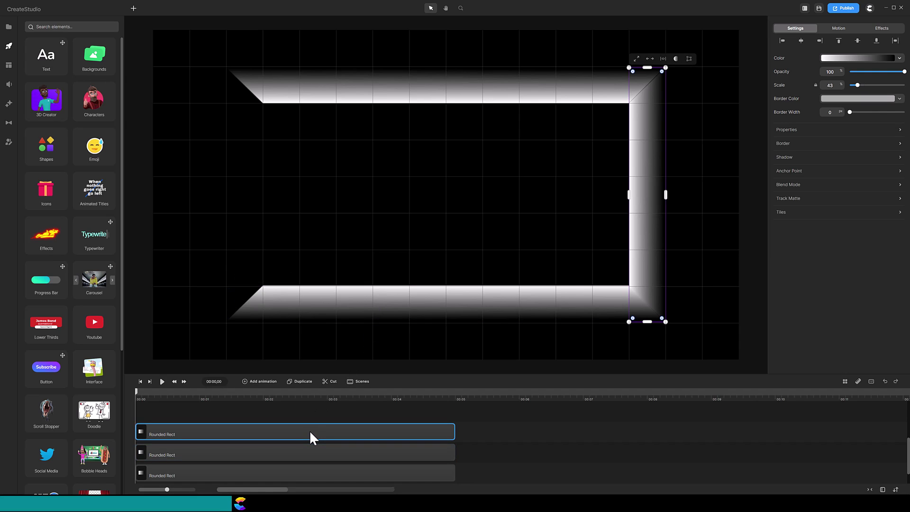
{"action": "left_click", "coordinate": [303, 382]}
{"action": "left_click_drag", "start_coordinate": [656, 197], "coordinate": [252, 189]}
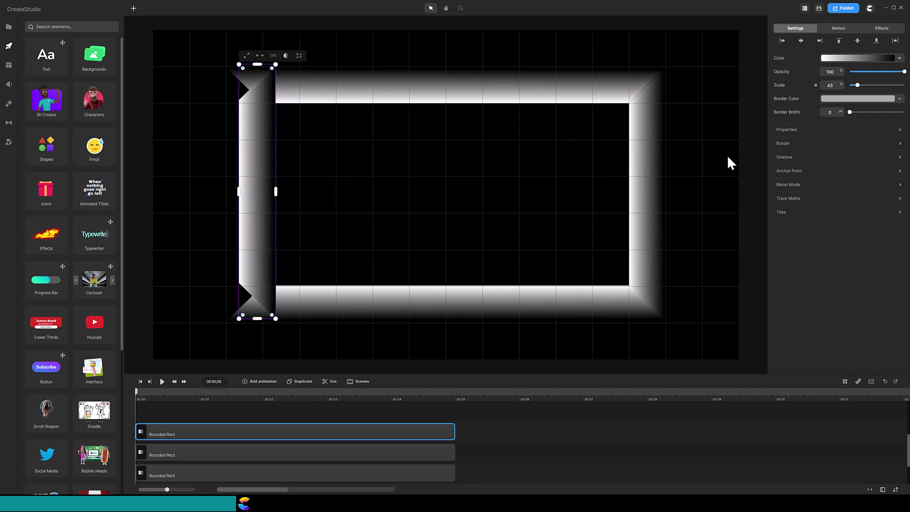
{"action": "left_click", "coordinate": [787, 133]}
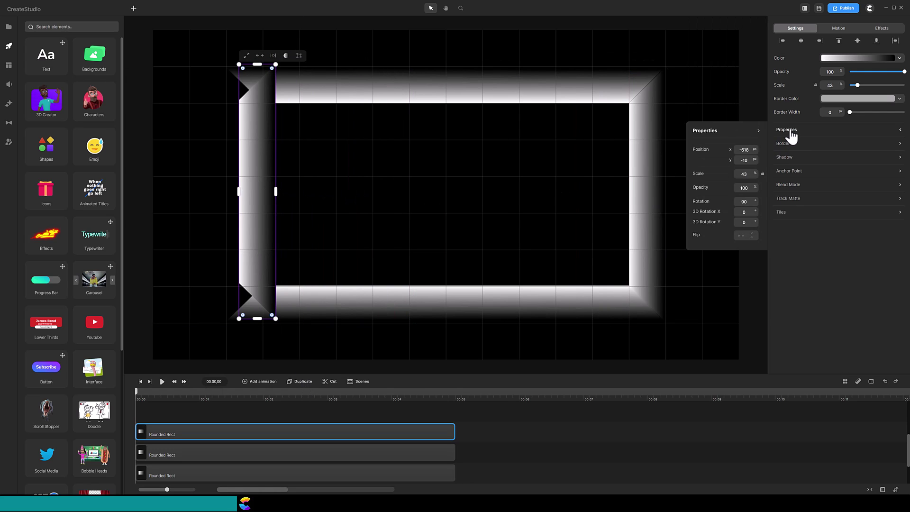
{"action": "left_click", "coordinate": [752, 235]}
{"action": "mouse_move", "coordinate": [258, 192]}
{"action": "left_mouse_down"}
{"action": "mouse_move", "coordinate": [245, 185]}
{"action": "mouse_move", "coordinate": [247, 193]}
{"action": "left_mouse_up"}
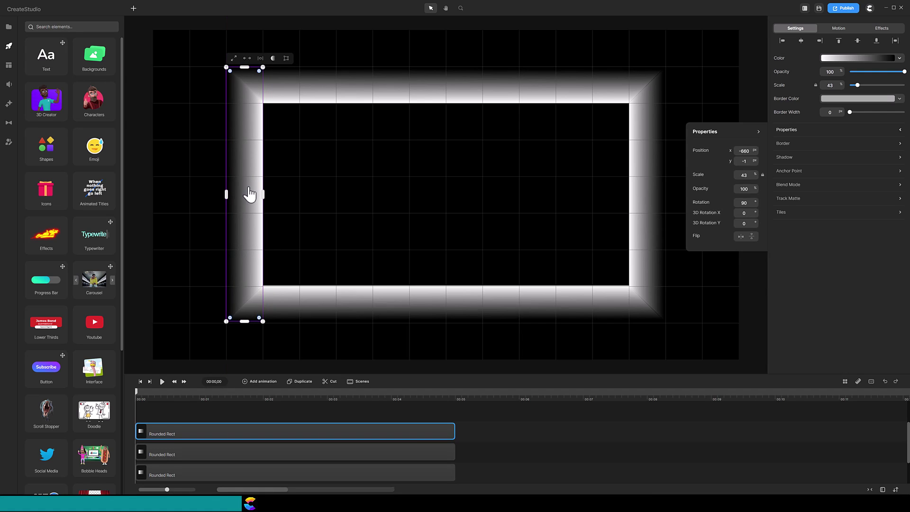
{"action": "scroll", "coordinate": [504, 430], "scroll_direction": "down", "scroll_amount": 1}
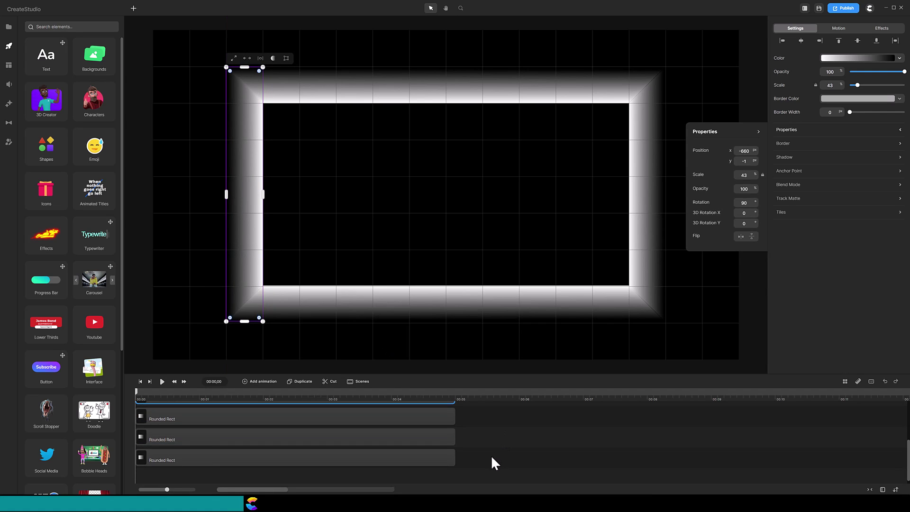
{"action": "left_click_drag", "start_coordinate": [491, 456], "coordinate": [418, 400]}
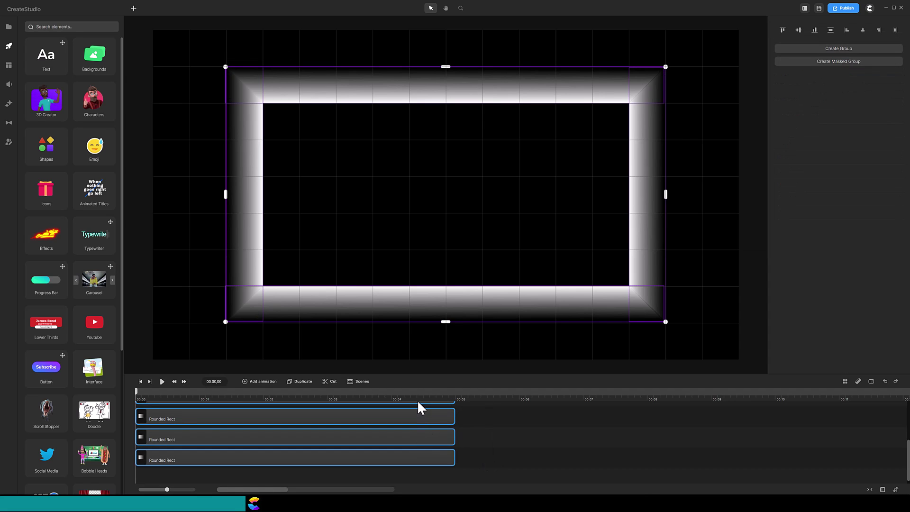
Step: Group all four gradient bars with Ctrl+G and name the group 'Edges'
{"action": "key", "text": "ctrl+g"}
{"action": "right_click", "coordinate": [302, 433]}
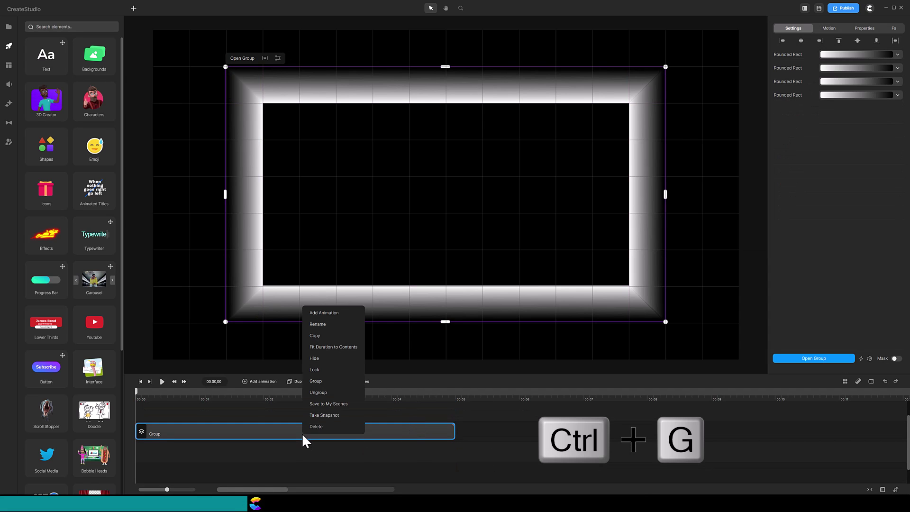
{"action": "left_click", "coordinate": [315, 332]}
{"action": "type", "text": "Edges"}
{"action": "key", "text": "Return"}
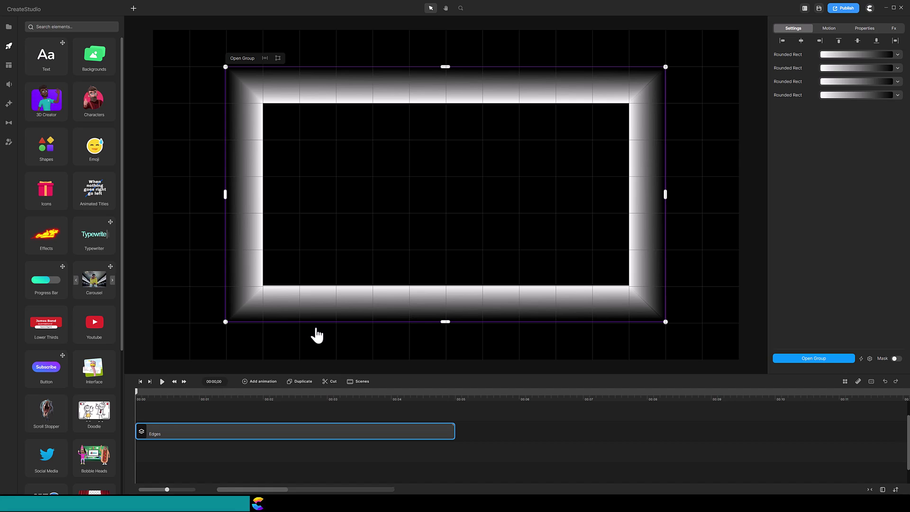
Step: Add a blue rectangle covering the frame and mask it with Edges as a track matte
{"action": "left_click", "coordinate": [133, 8]}
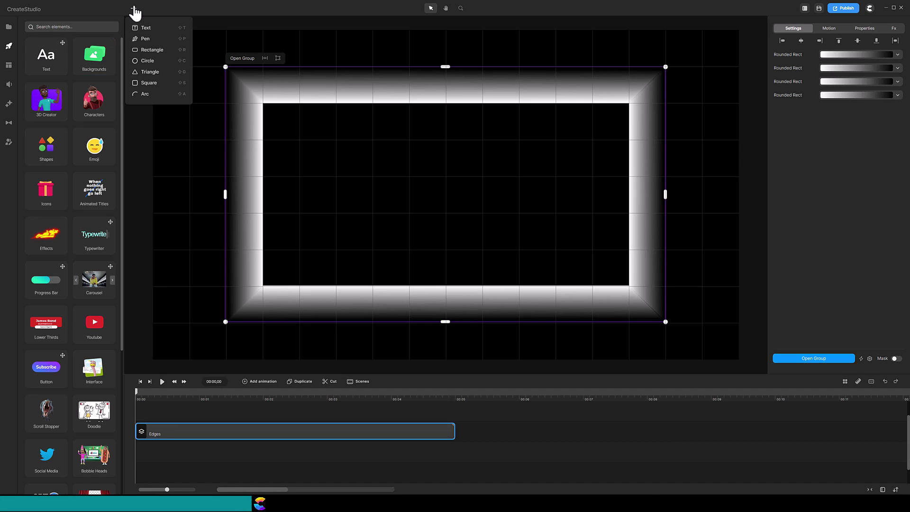
{"action": "left_click", "coordinate": [151, 57]}
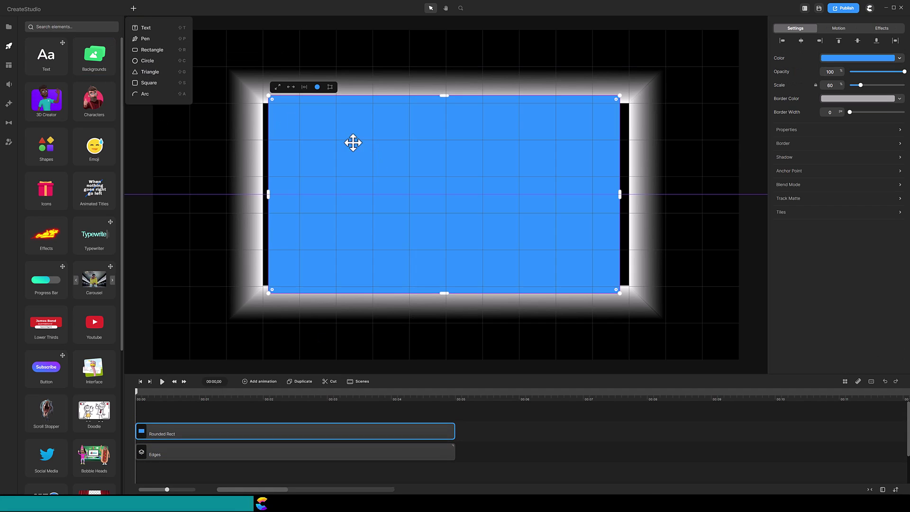
{"action": "left_click_drag", "start_coordinate": [351, 142], "coordinate": [325, 128]}
{"action": "left_click_drag", "start_coordinate": [569, 251], "coordinate": [659, 354]}
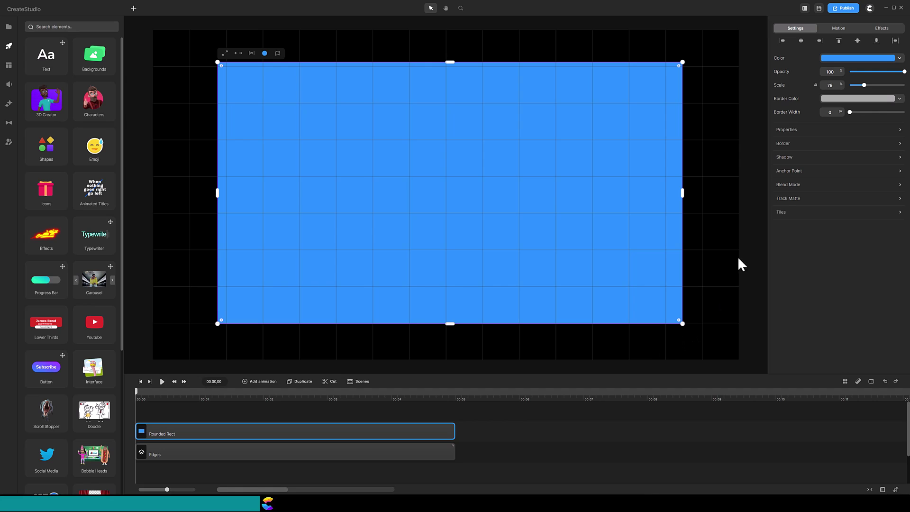
{"action": "left_click", "coordinate": [785, 199]}
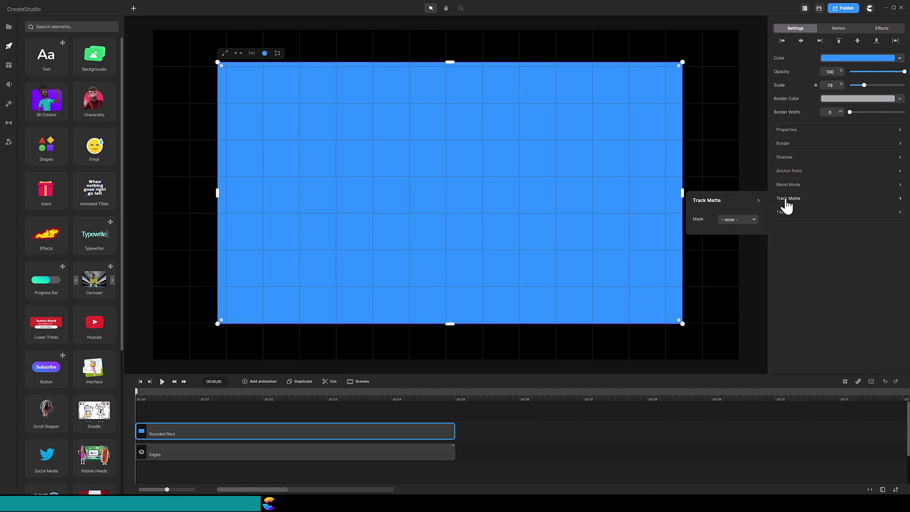
{"action": "left_click", "coordinate": [753, 221]}
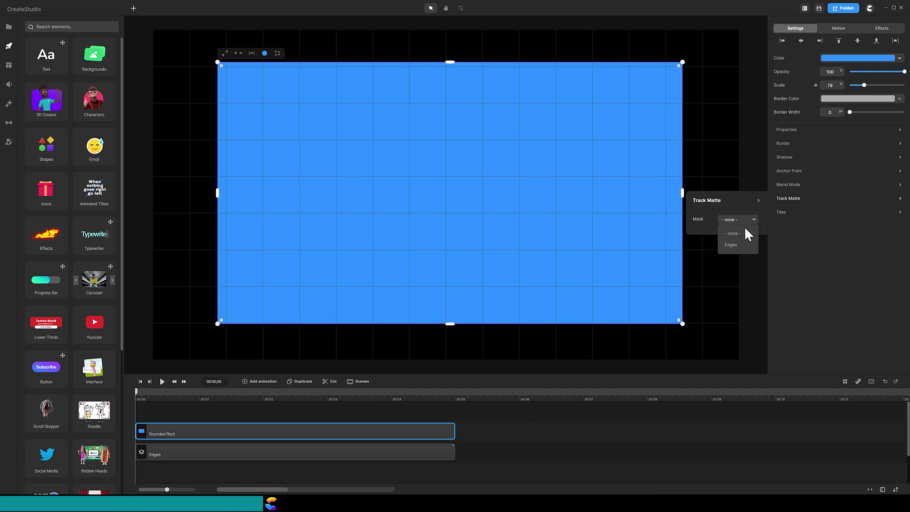
{"action": "left_click", "coordinate": [730, 245]}
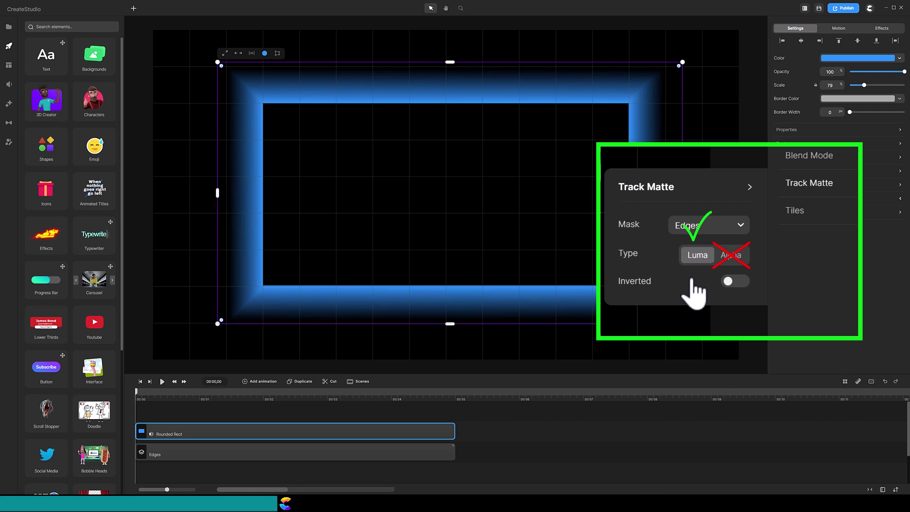
Step: Group the blue rectangle clip and the Edges clip together in the timeline
{"action": "left_click", "coordinate": [507, 455]}
{"action": "left_click", "coordinate": [433, 434], "text": "shift"}
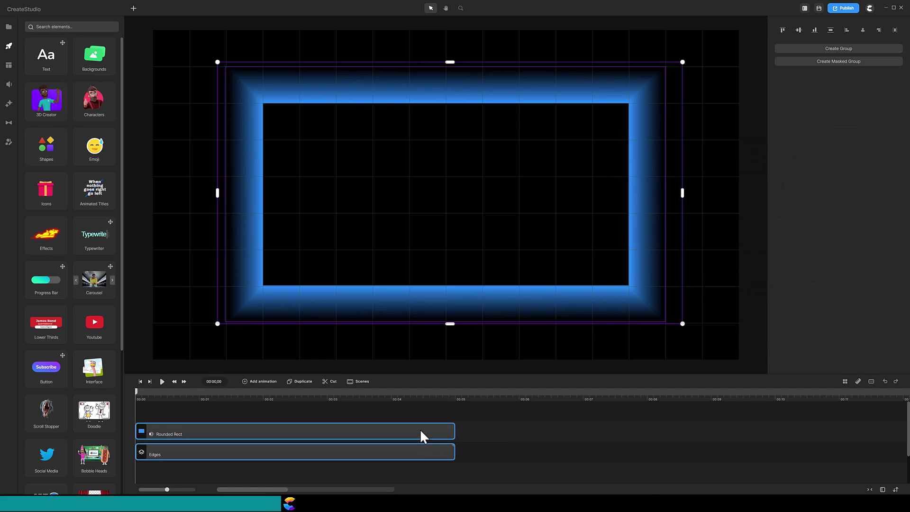
{"action": "right_click", "coordinate": [421, 430]}
{"action": "left_click", "coordinate": [433, 409]}
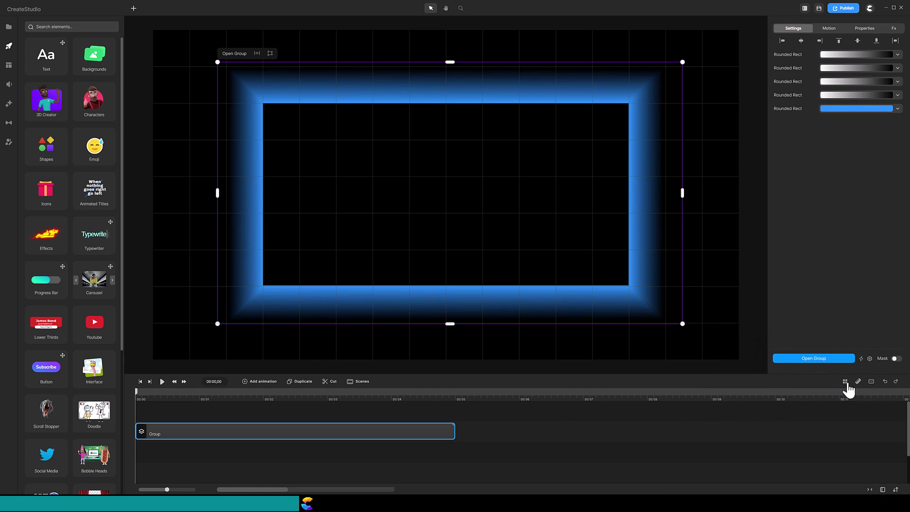
Step: In the group's Easy Edit Properties, link the other three bars' fills to the first
{"action": "left_click", "coordinate": [869, 358]}
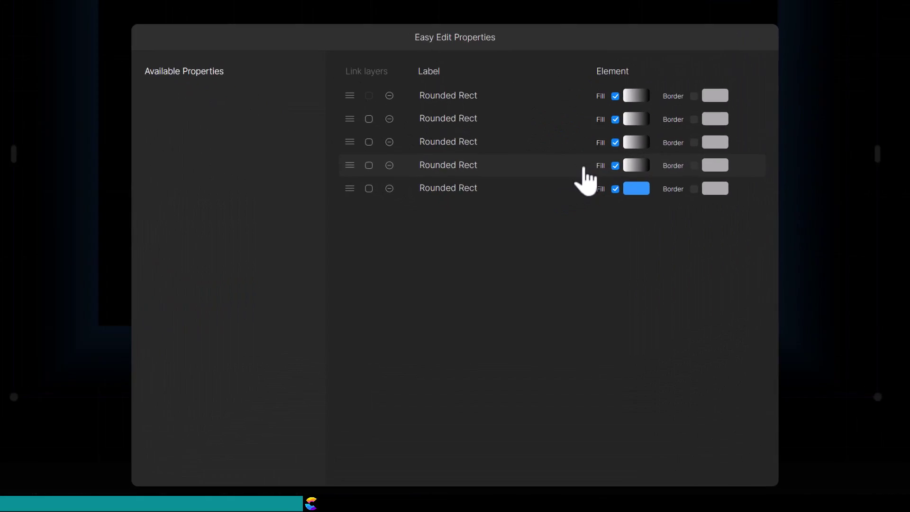
{"action": "left_click", "coordinate": [362, 109]}
{"action": "left_click", "coordinate": [362, 135]}
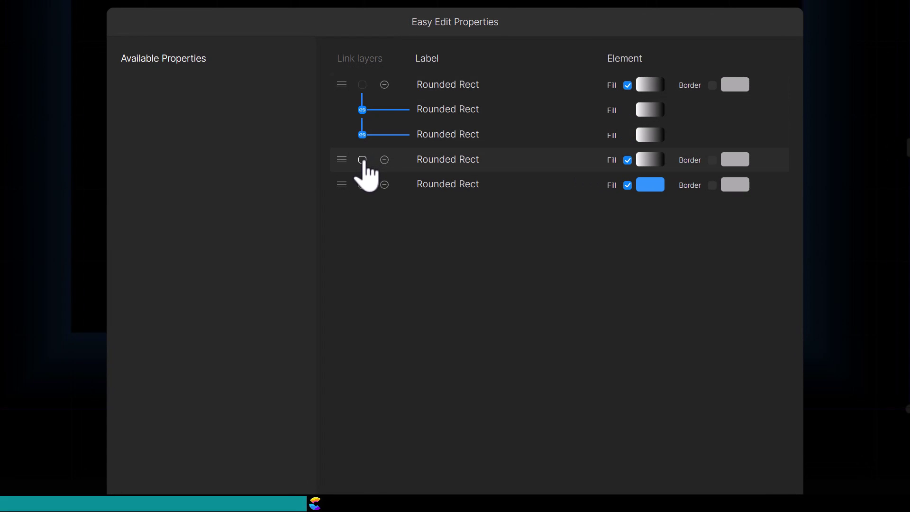
{"action": "left_click", "coordinate": [363, 160]}
Step: Relabel the blue rectangle's fill 'Color' and remove the linked gradient bars
{"action": "left_click", "coordinate": [438, 186]}
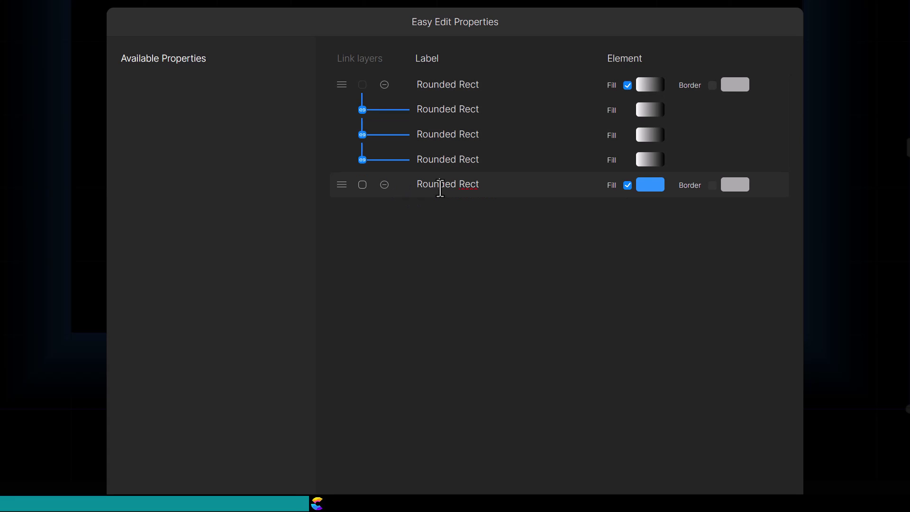
{"action": "left_click_drag", "start_coordinate": [481, 184], "coordinate": [413, 187]}
{"action": "type", "text": "C"}
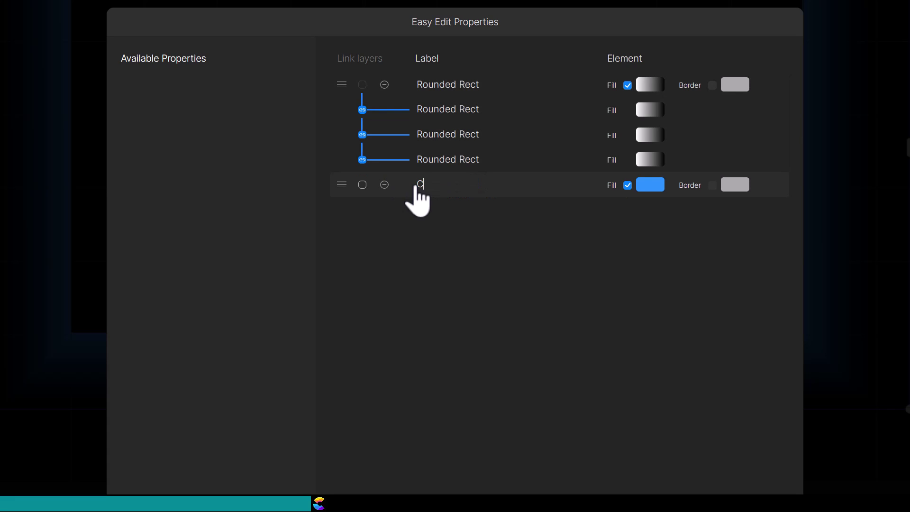
{"action": "type", "text": "olor"}
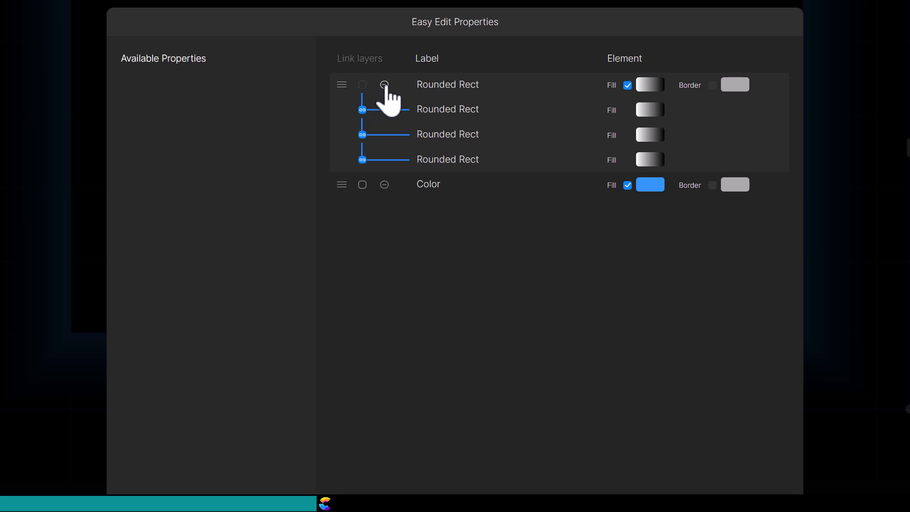
{"action": "left_click", "coordinate": [385, 85]}
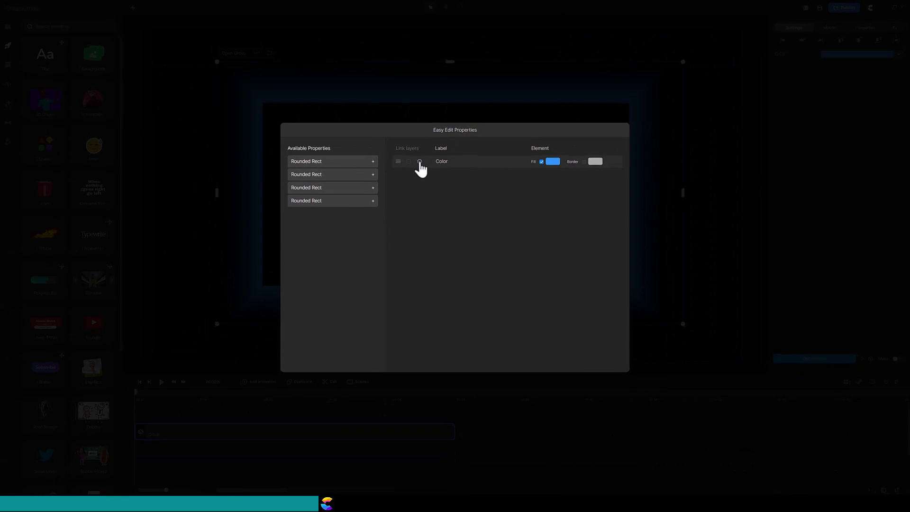
Step: Try a pink colour on the group's glow, then undo it to keep the original blue
{"action": "left_click", "coordinate": [246, 134]}
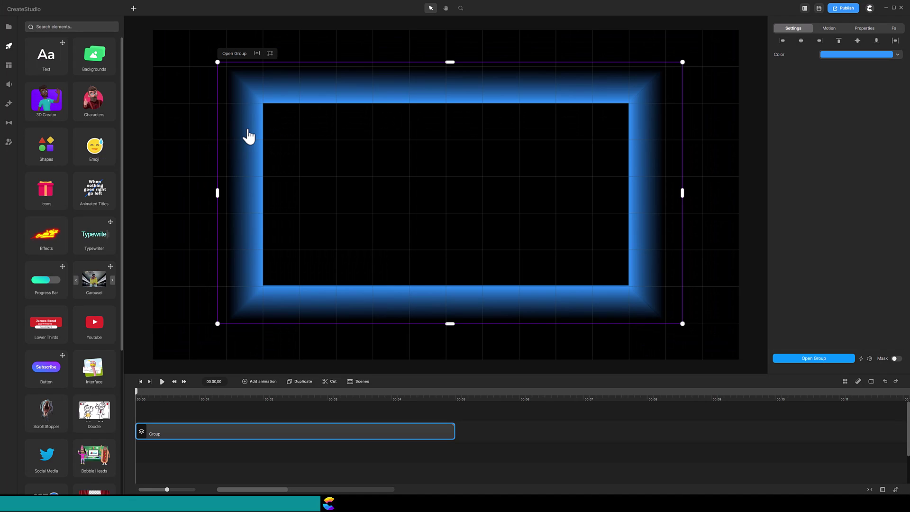
{"action": "left_click", "coordinate": [897, 56]}
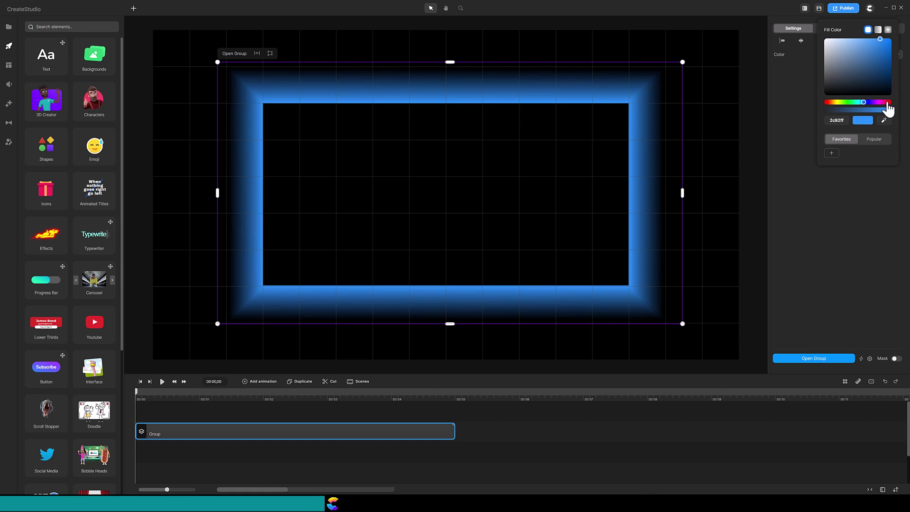
{"action": "left_click", "coordinate": [886, 102]}
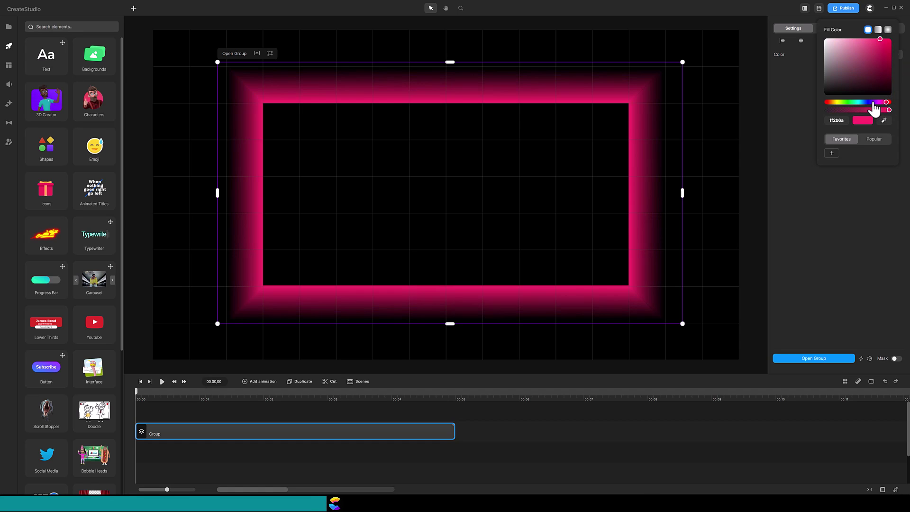
{"action": "key", "text": "ctrl+z"}
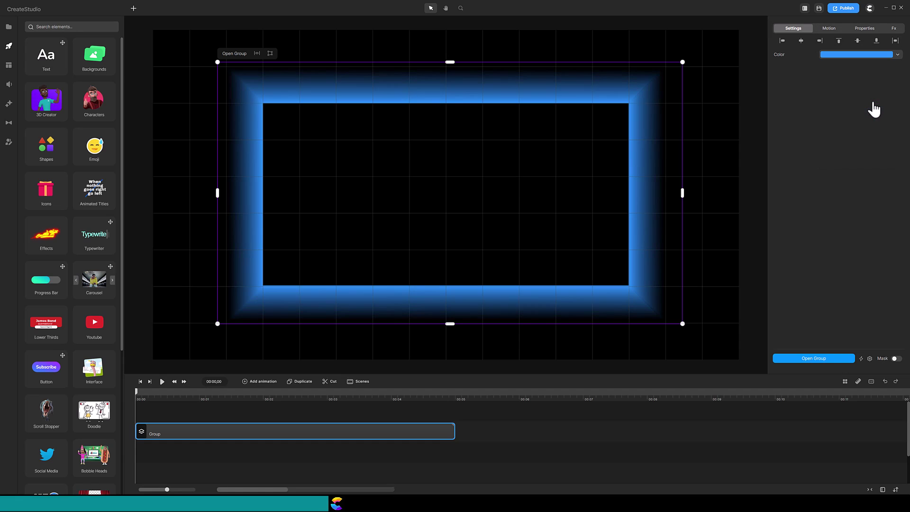
Step: Rename the Group clip to 'Monitor Glow'
{"action": "right_click", "coordinate": [297, 432]}
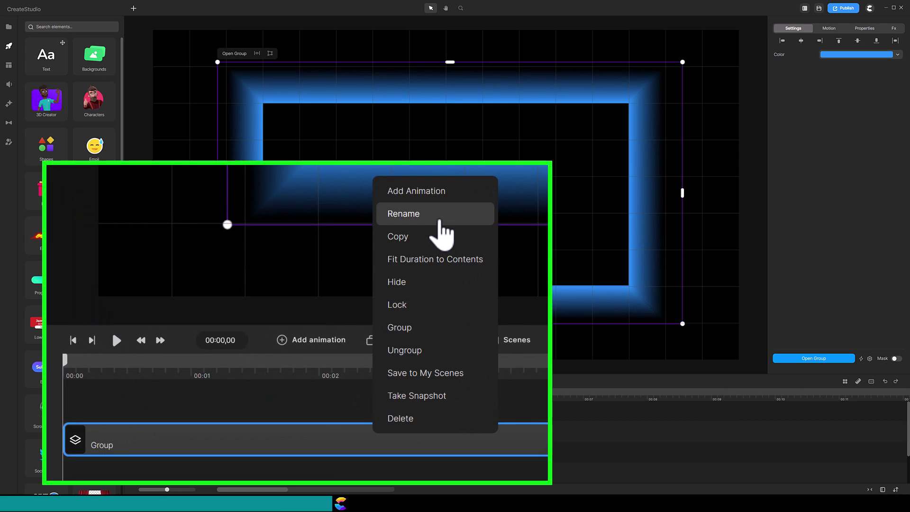
{"action": "left_click", "coordinate": [432, 237]}
{"action": "type", "text": "Mon"}
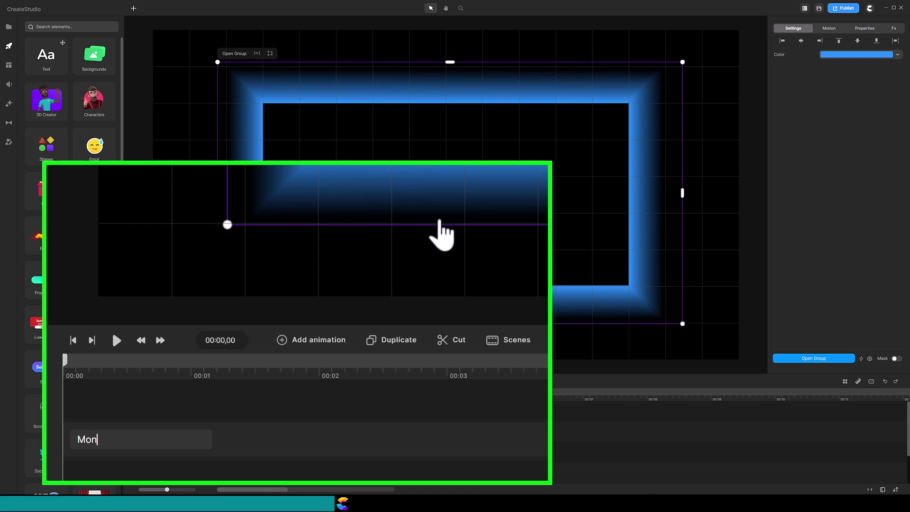
{"action": "type", "text": "itor Glow"}
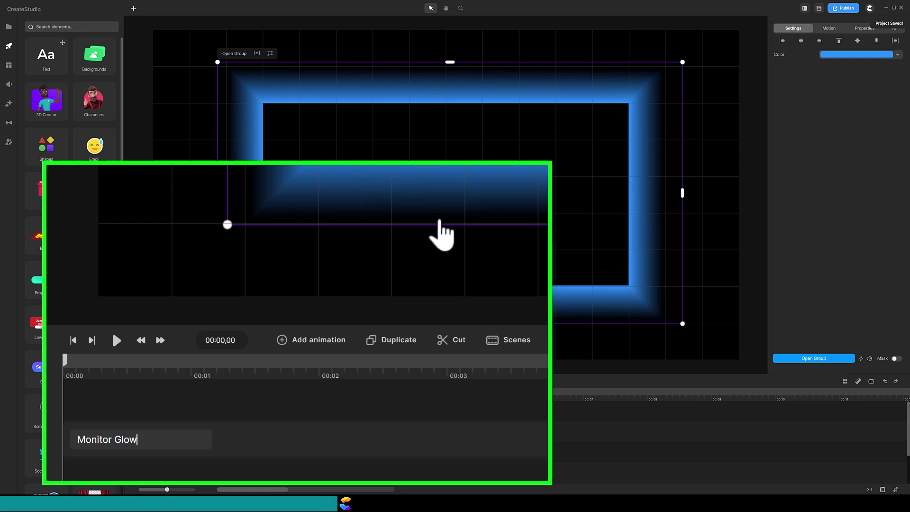
{"action": "key", "text": "Return"}
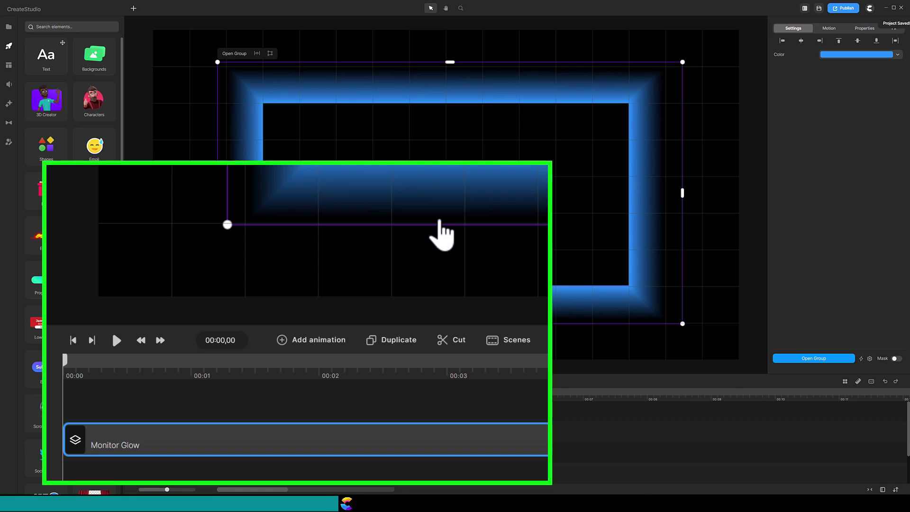
Step: Save the Monitor Glow group to My Scenes, then delete it from the timeline
{"action": "right_click", "coordinate": [365, 441]}
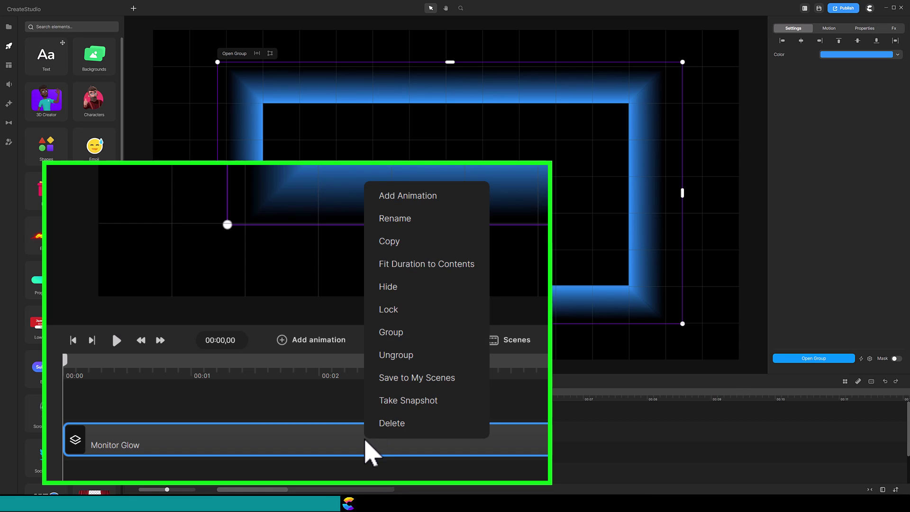
{"action": "left_click", "coordinate": [398, 377]}
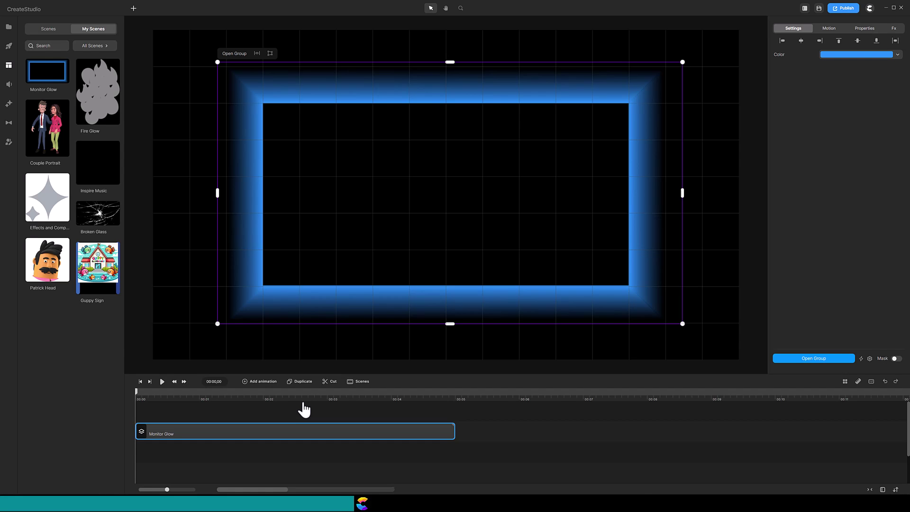
{"action": "key", "text": "Delete"}
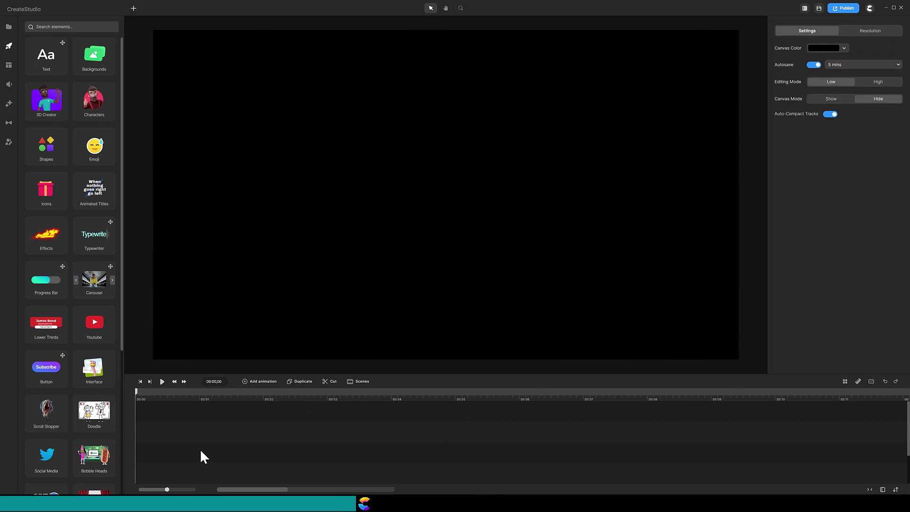
Step: Add Lenka performing the Working on PC action, with Disable Start and Disable End on
{"action": "left_click", "coordinate": [93, 100]}
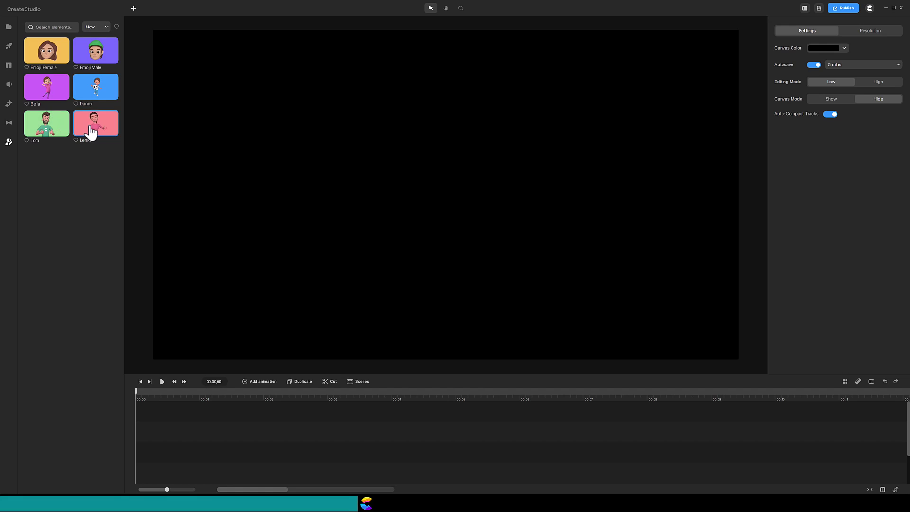
{"action": "left_click_drag", "start_coordinate": [90, 130], "coordinate": [152, 434]}
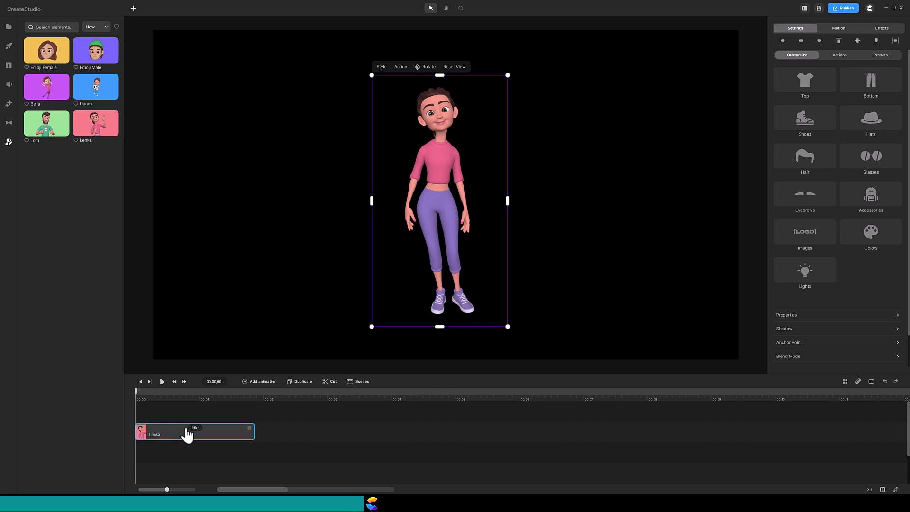
{"action": "left_click", "coordinate": [193, 431]}
{"action": "scroll", "coordinate": [736, 315], "scroll_direction": "down", "scroll_amount": 2}
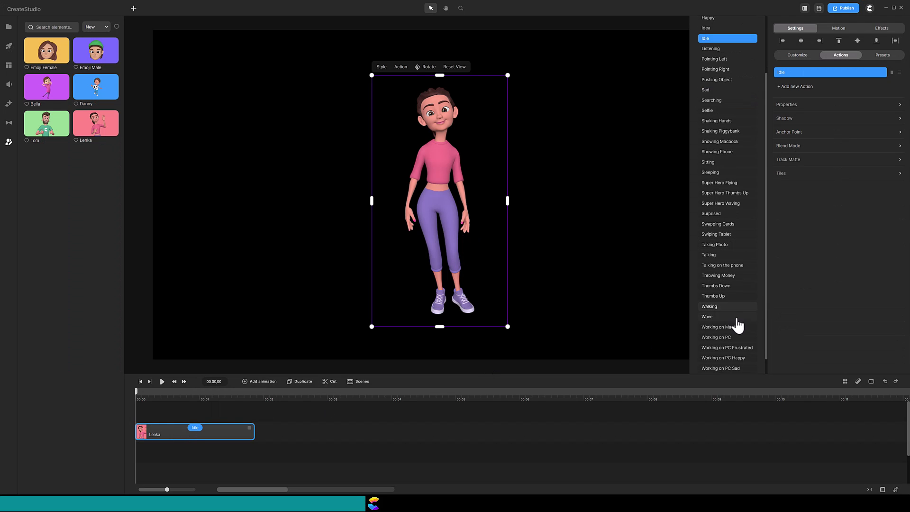
{"action": "left_click", "coordinate": [721, 337]}
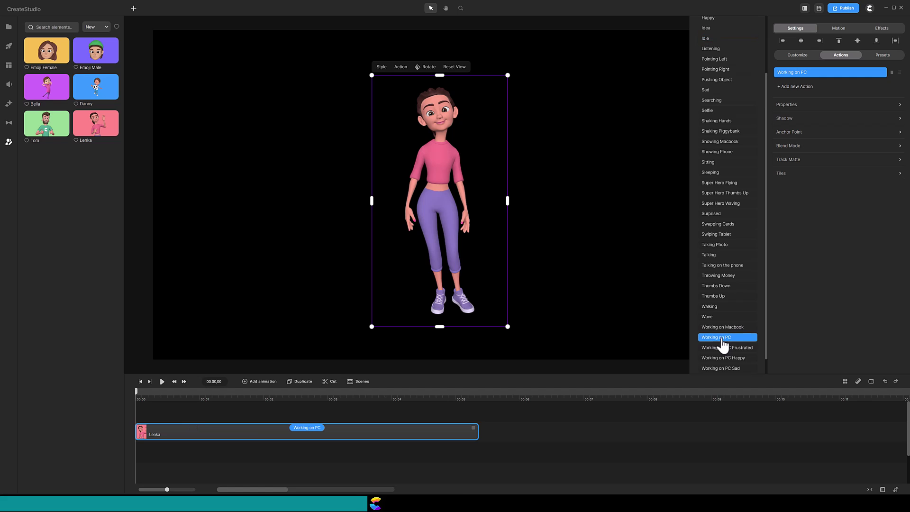
{"action": "left_click", "coordinate": [311, 430]}
{"action": "left_click", "coordinate": [370, 401]}
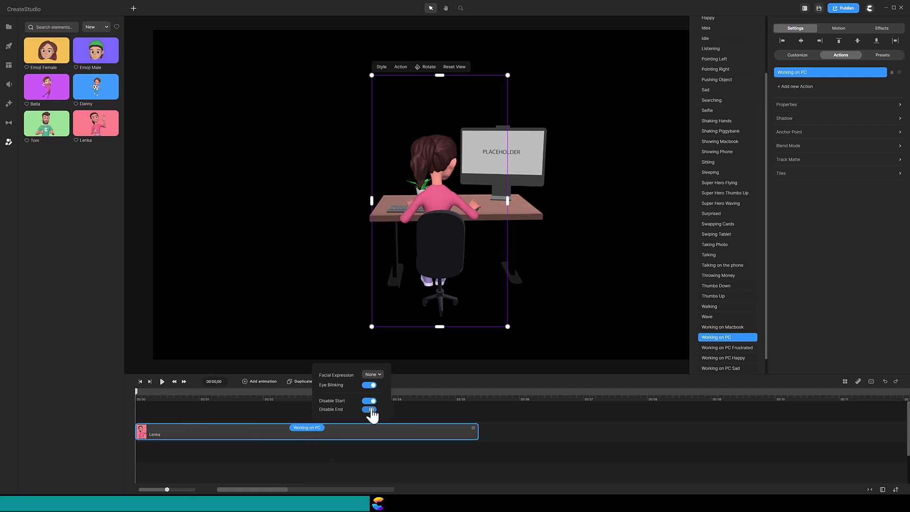
Step: Lengthen Lenka's clip and rotate her to face forward
{"action": "left_click_drag", "start_coordinate": [476, 432], "coordinate": [720, 426]}
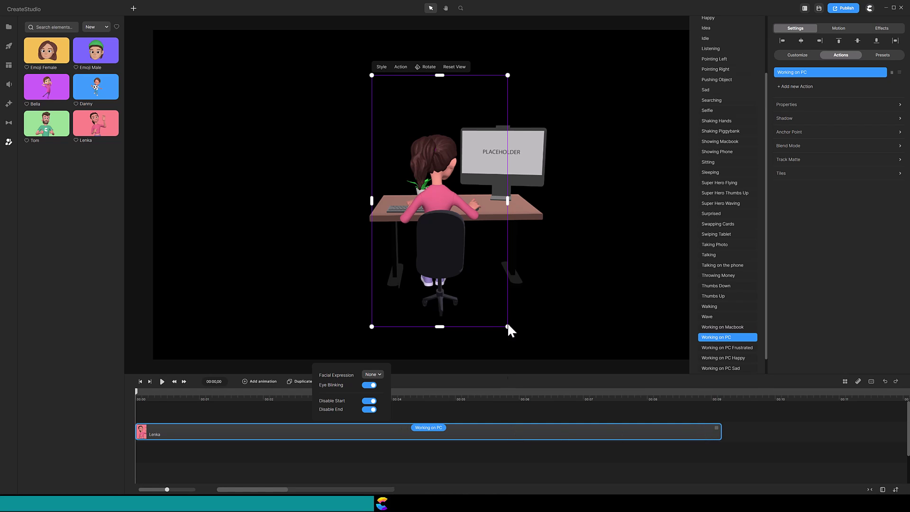
{"action": "left_click", "coordinate": [428, 68]}
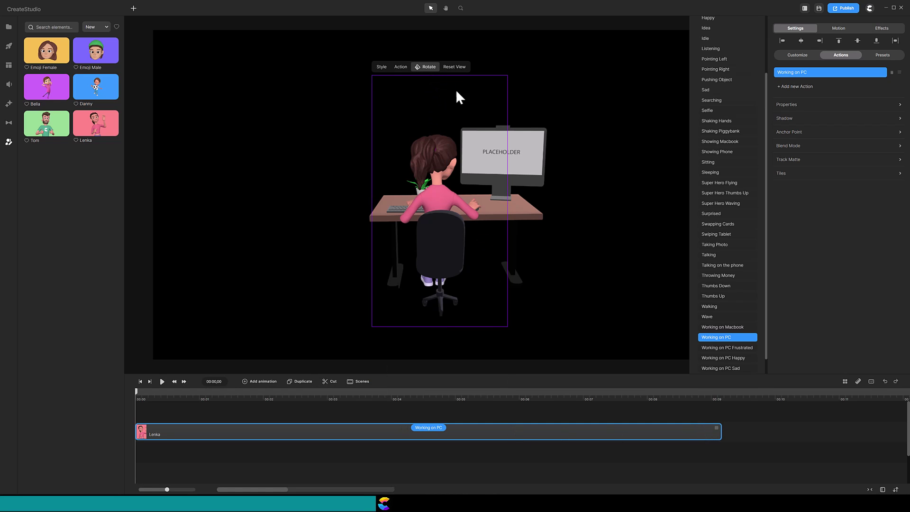
{"action": "left_click_drag", "start_coordinate": [456, 93], "coordinate": [629, 91]}
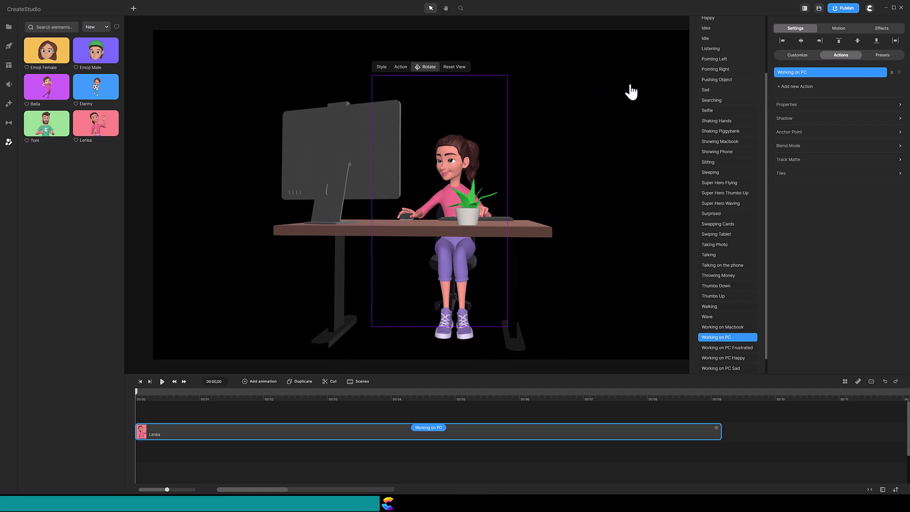
{"action": "left_click", "coordinate": [630, 92]}
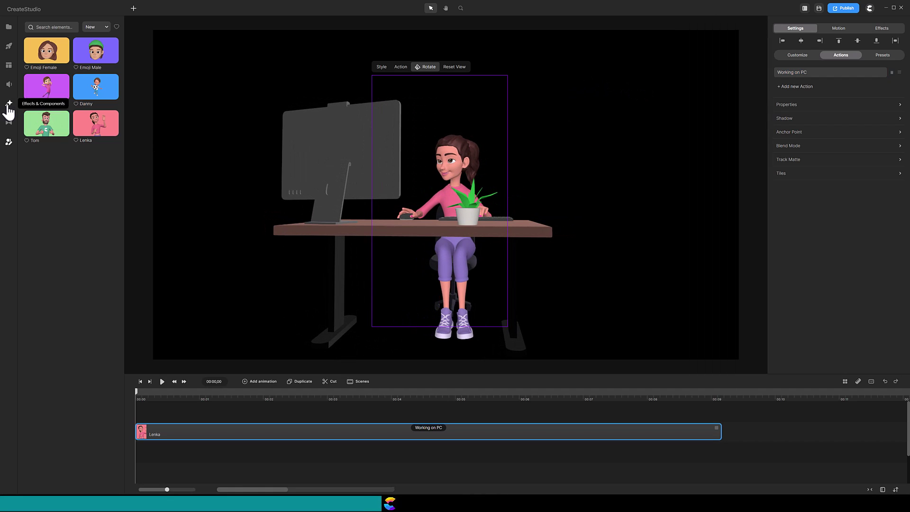
Step: Add the saved Monitor Glow scene from My Scenes back onto the timeline
{"action": "left_click", "coordinate": [10, 68]}
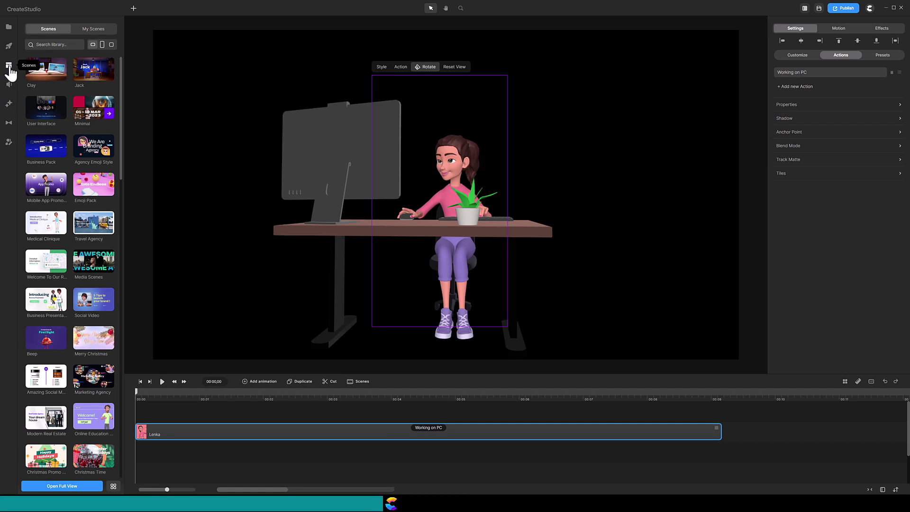
{"action": "left_click", "coordinate": [94, 30]}
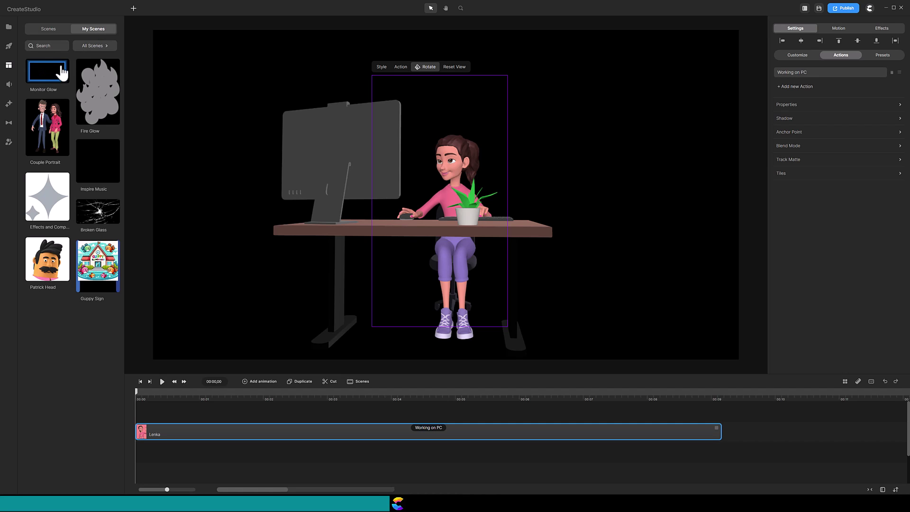
{"action": "left_click_drag", "start_coordinate": [59, 72], "coordinate": [152, 407]}
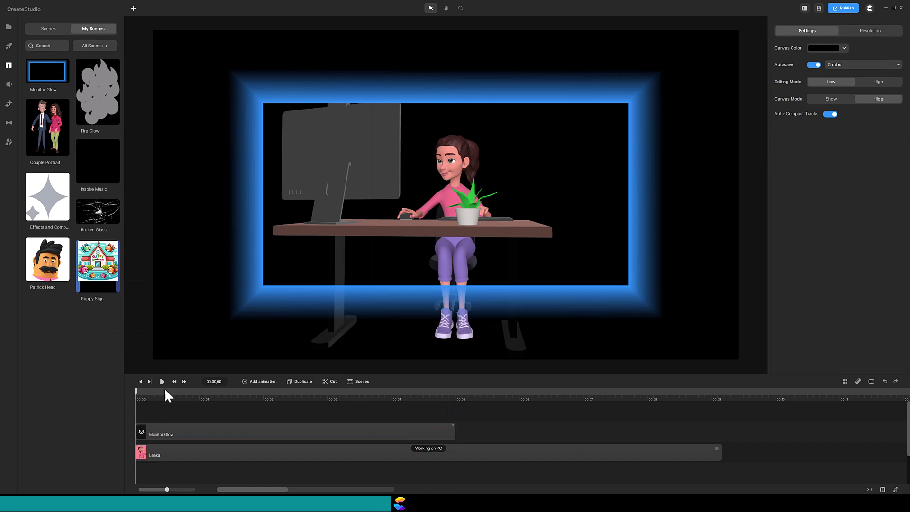
{"action": "left_click", "coordinate": [269, 432]}
Step: Shrink the glow frame around the desk monitor and distort its top-left corner to match
{"action": "left_click_drag", "start_coordinate": [682, 320], "coordinate": [470, 245]}
{"action": "left_click_drag", "start_coordinate": [496, 62], "coordinate": [464, 79]}
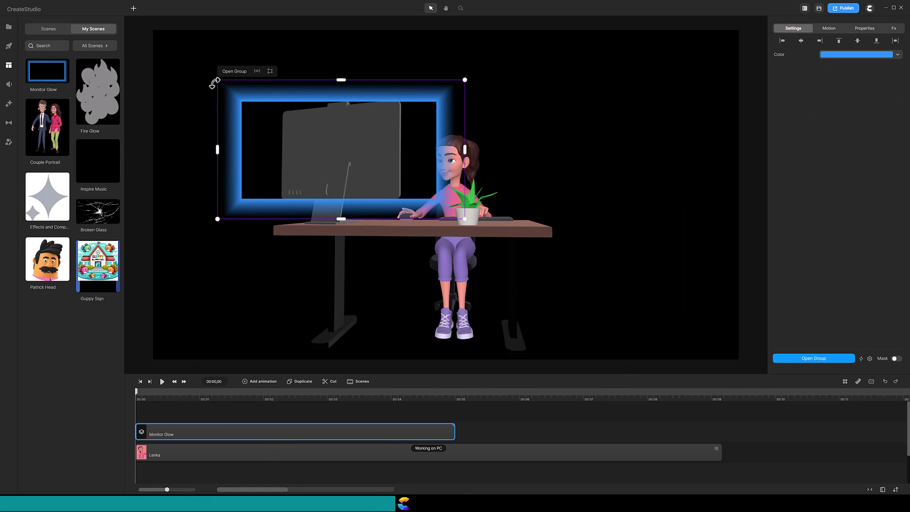
{"action": "left_click_drag", "start_coordinate": [219, 148], "coordinate": [258, 149]}
{"action": "left_click_drag", "start_coordinate": [463, 154], "coordinate": [425, 149]}
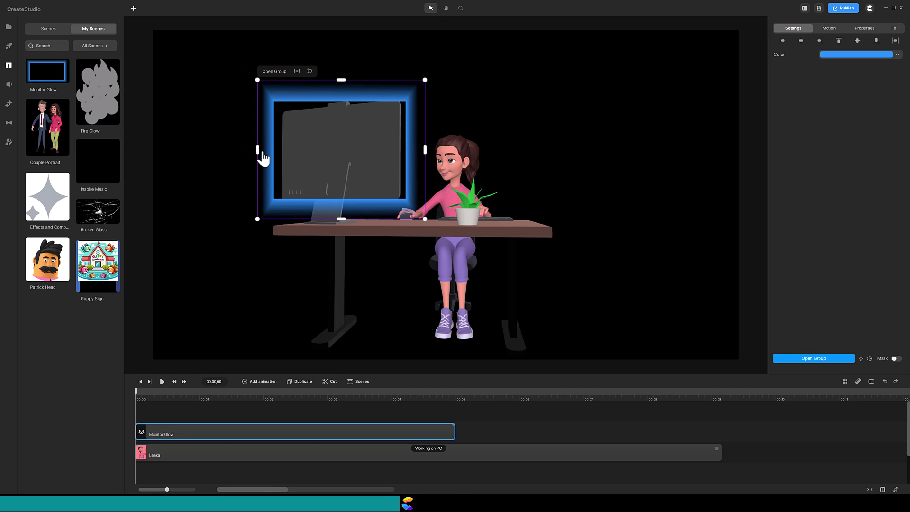
{"action": "left_click_drag", "start_coordinate": [259, 152], "coordinate": [265, 151]}
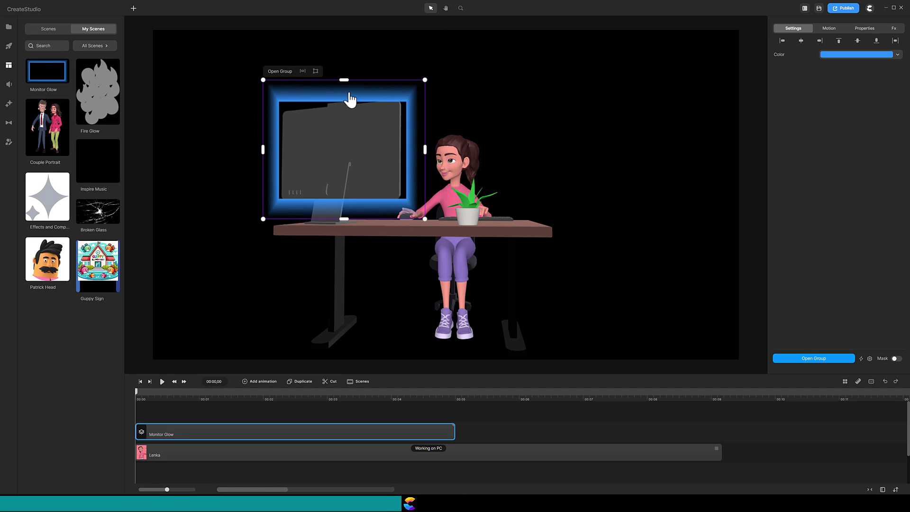
{"action": "left_click", "coordinate": [315, 71]}
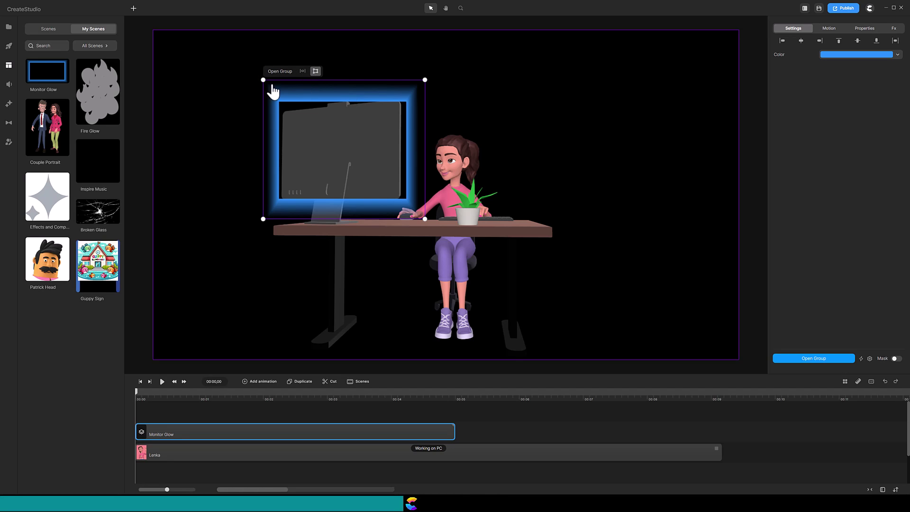
{"action": "left_click_drag", "start_coordinate": [263, 81], "coordinate": [265, 88]}
Step: Align the frame's top-right, bottom-right and bottom-left corners with the monitor's outline
{"action": "left_click_drag", "start_coordinate": [425, 81], "coordinate": [423, 74]}
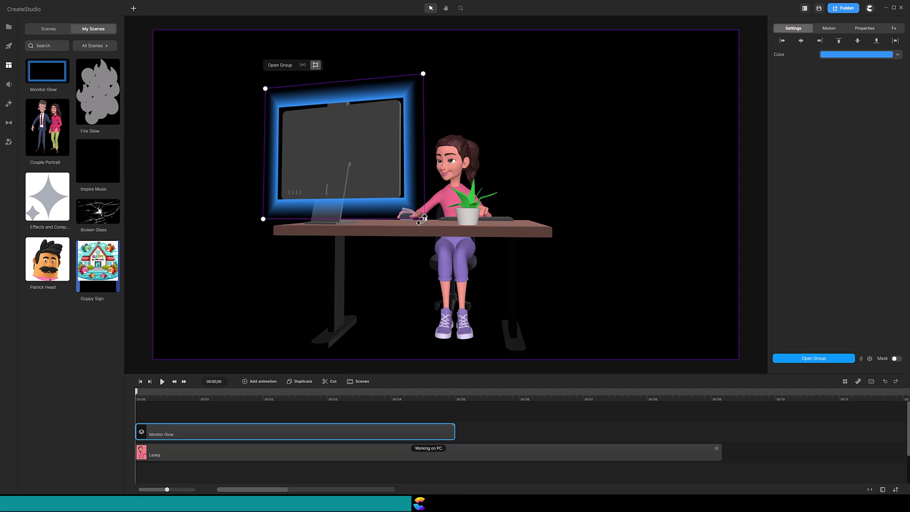
{"action": "left_click_drag", "start_coordinate": [424, 218], "coordinate": [424, 221]}
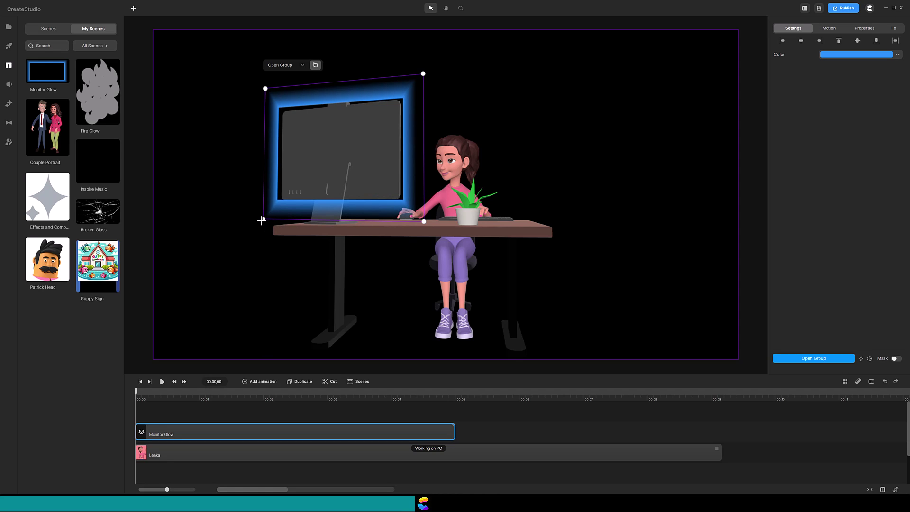
{"action": "left_click_drag", "start_coordinate": [262, 221], "coordinate": [265, 221]}
Step: Apply a Blur effect to Monitor Glow with strength 43
{"action": "left_click", "coordinate": [9, 104]}
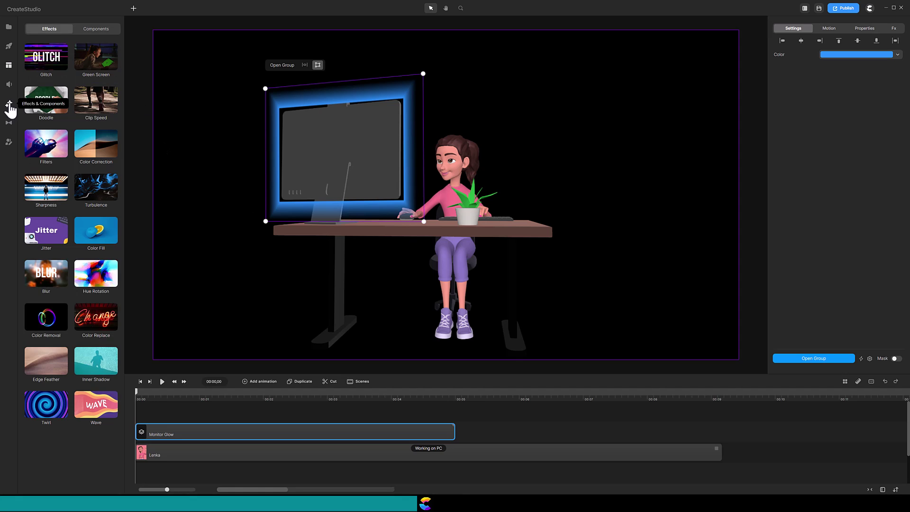
{"action": "left_click_drag", "start_coordinate": [46, 273], "coordinate": [186, 434]}
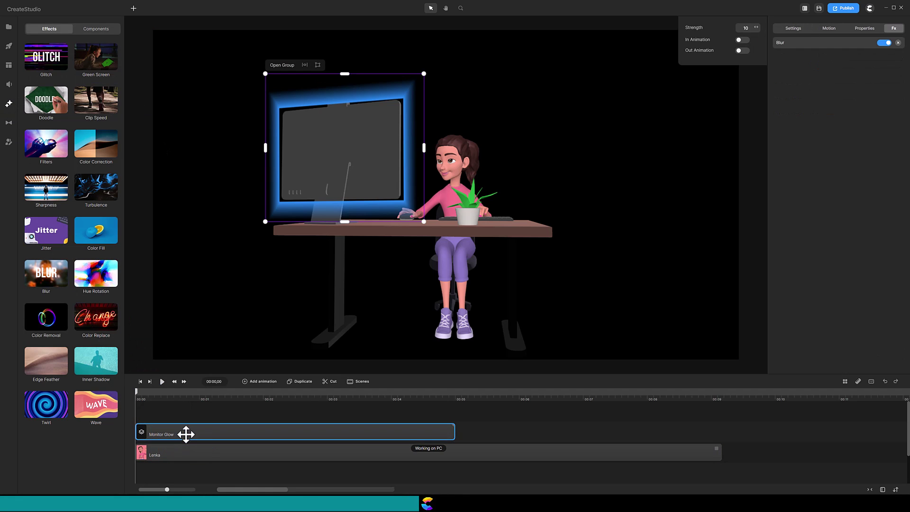
{"action": "left_click_drag", "start_coordinate": [754, 27], "coordinate": [756, 27]}
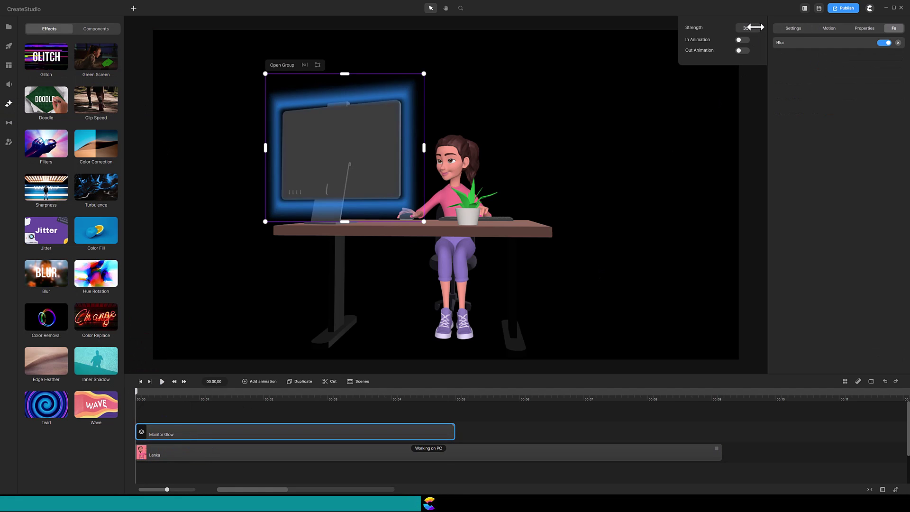
Step: Fine-tune the frame's top-left corner and lower the group's opacity to 42%
{"action": "left_click", "coordinate": [317, 65]}
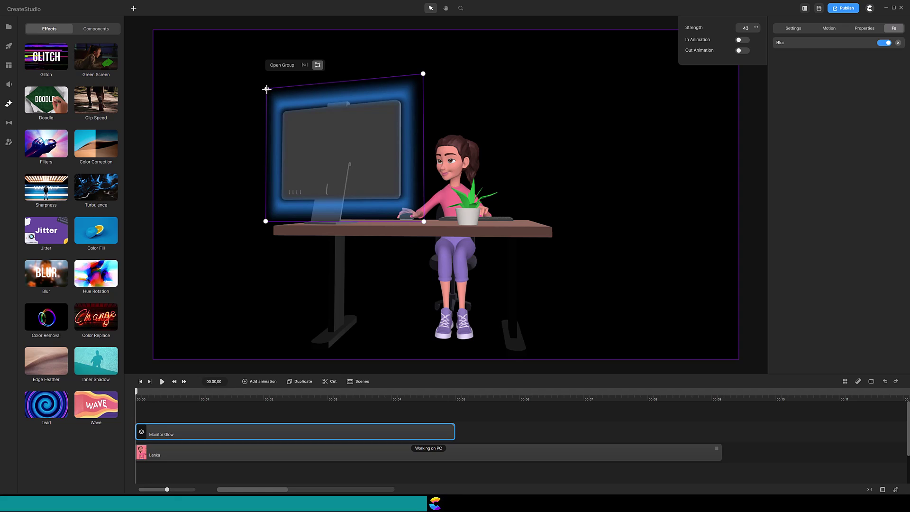
{"action": "left_click_drag", "start_coordinate": [267, 90], "coordinate": [267, 91]}
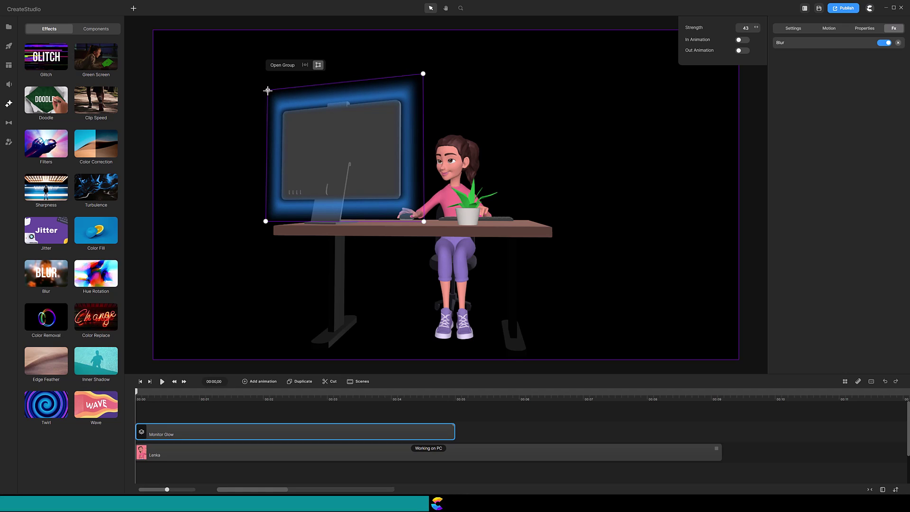
{"action": "left_click", "coordinate": [864, 29]}
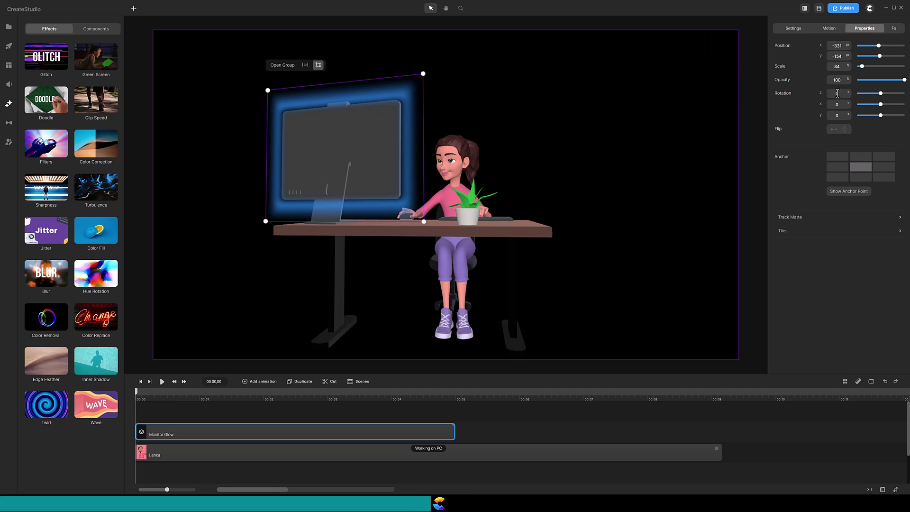
{"action": "left_click_drag", "start_coordinate": [904, 80], "coordinate": [879, 93]}
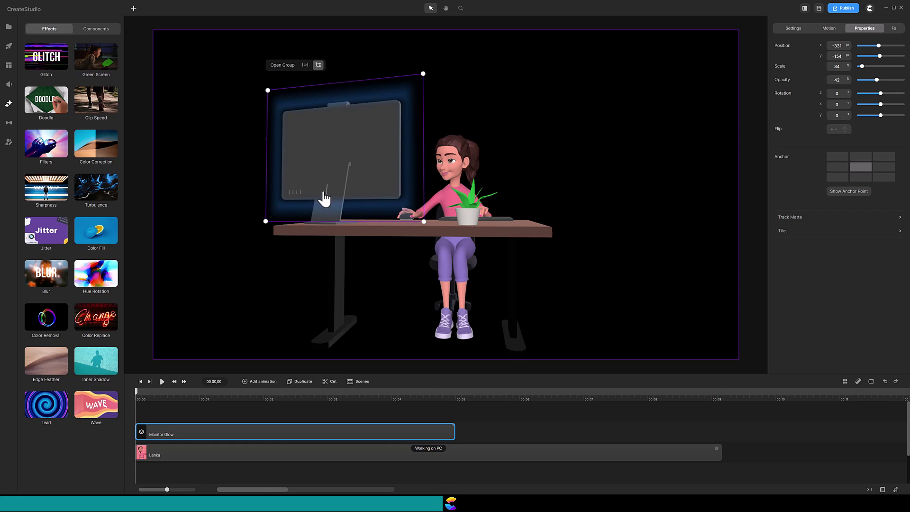
Step: Add a Square shape, scale it down to 10 and skew it over the monitor stand
{"action": "left_click", "coordinate": [133, 9]}
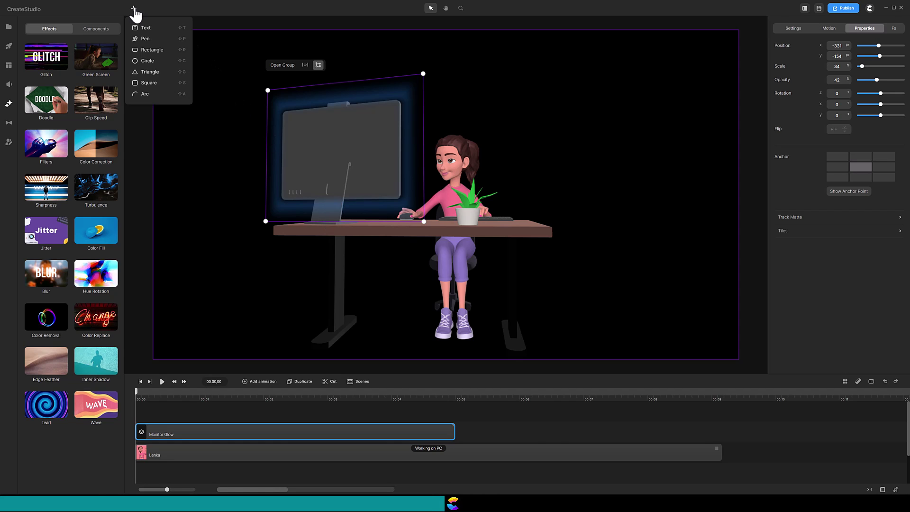
{"action": "left_click", "coordinate": [134, 9]}
{"action": "left_click", "coordinate": [134, 9]}
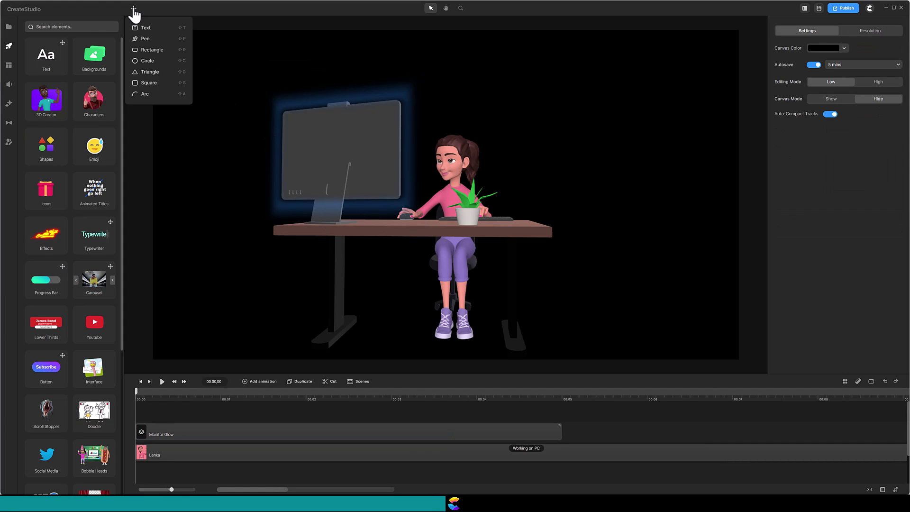
{"action": "left_click", "coordinate": [147, 84]}
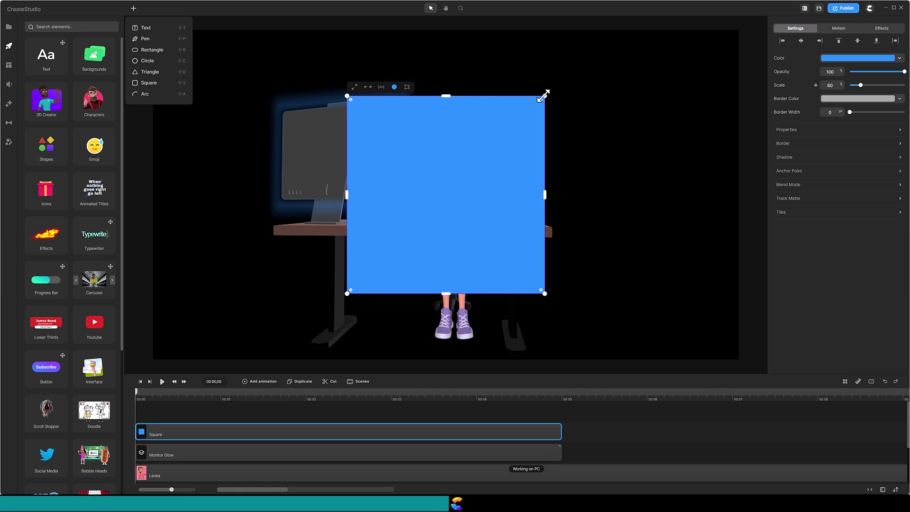
{"action": "left_click_drag", "start_coordinate": [543, 96], "coordinate": [328, 200]}
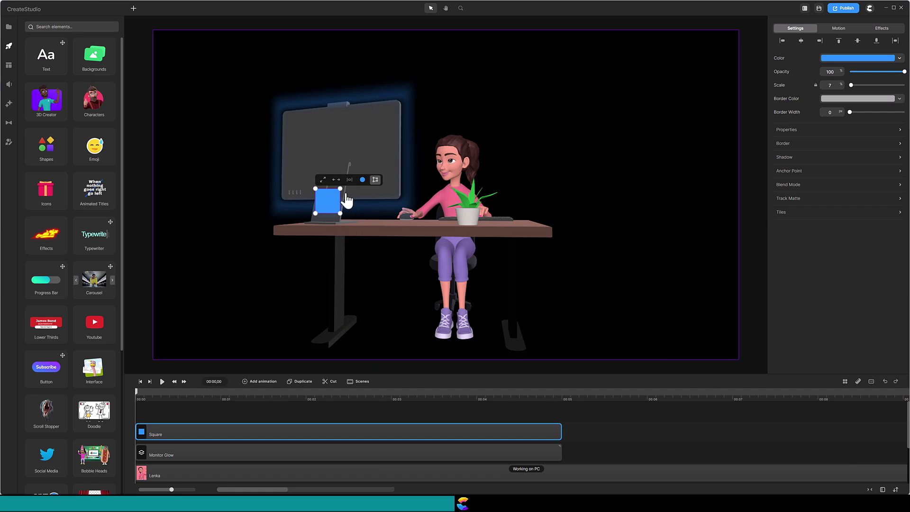
{"action": "left_click_drag", "start_coordinate": [340, 188], "coordinate": [340, 216]}
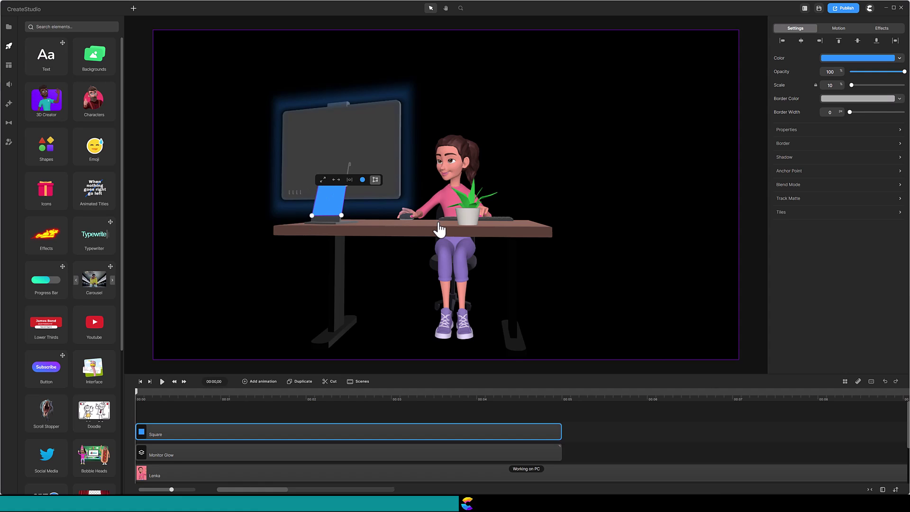
Step: Give Monitor Glow an inverted Alpha track matte using the Square as mask
{"action": "left_click", "coordinate": [393, 453]}
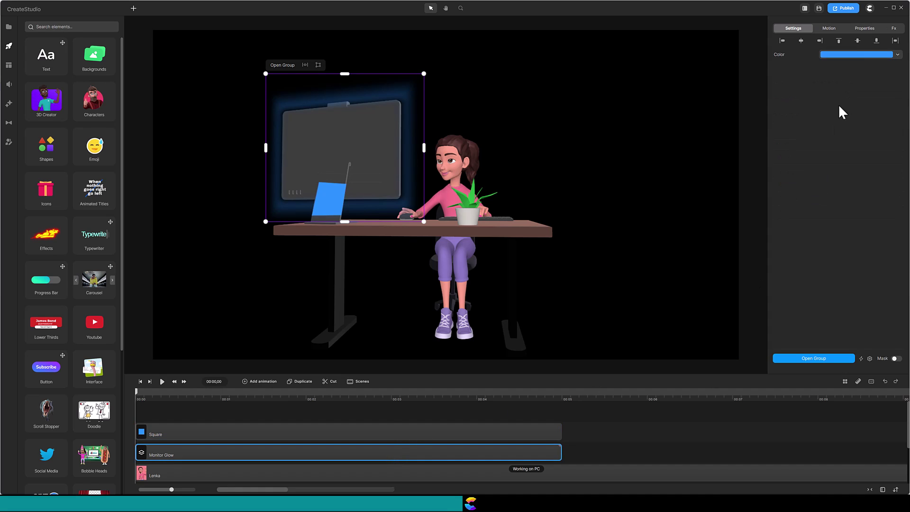
{"action": "left_click", "coordinate": [864, 29]}
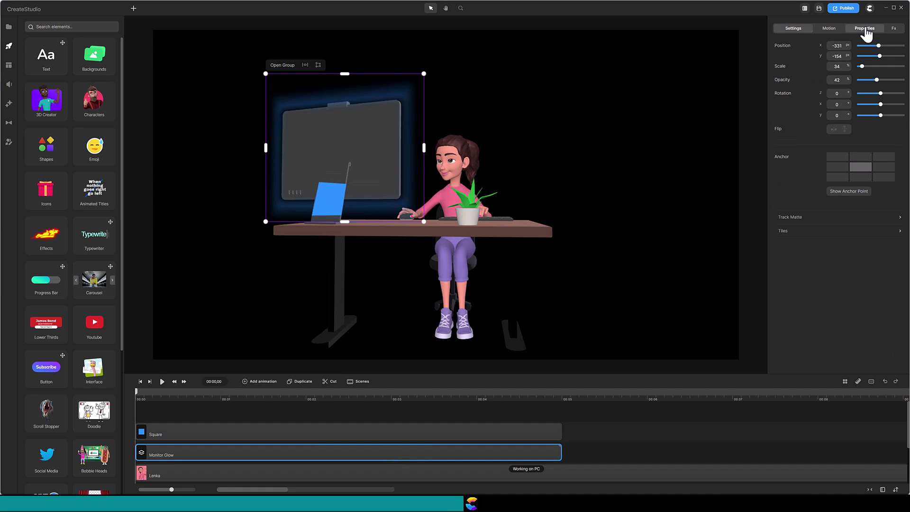
{"action": "left_click", "coordinate": [788, 220]}
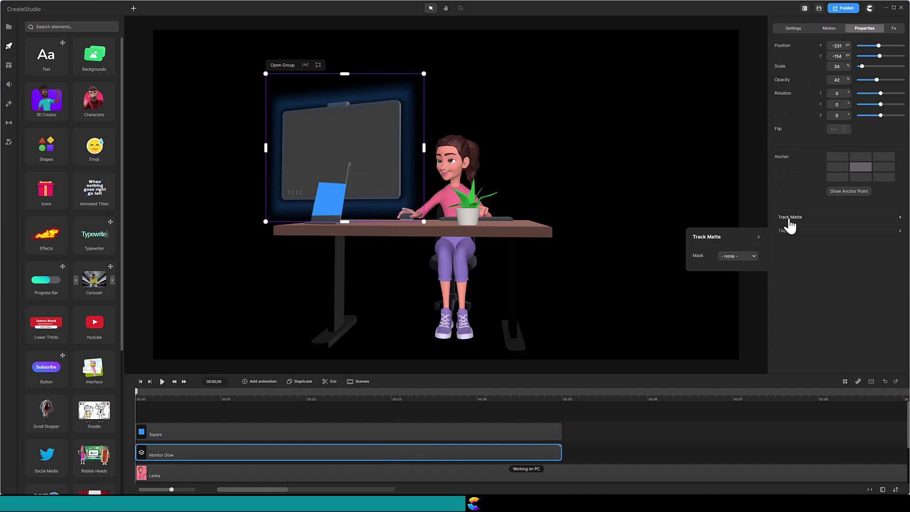
{"action": "left_click", "coordinate": [753, 256]}
{"action": "left_click", "coordinate": [737, 299]}
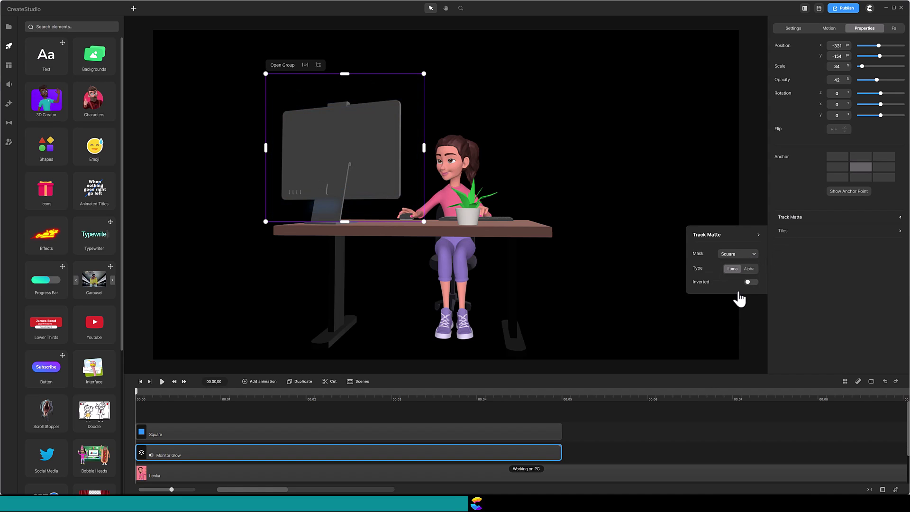
{"action": "left_click", "coordinate": [748, 268]}
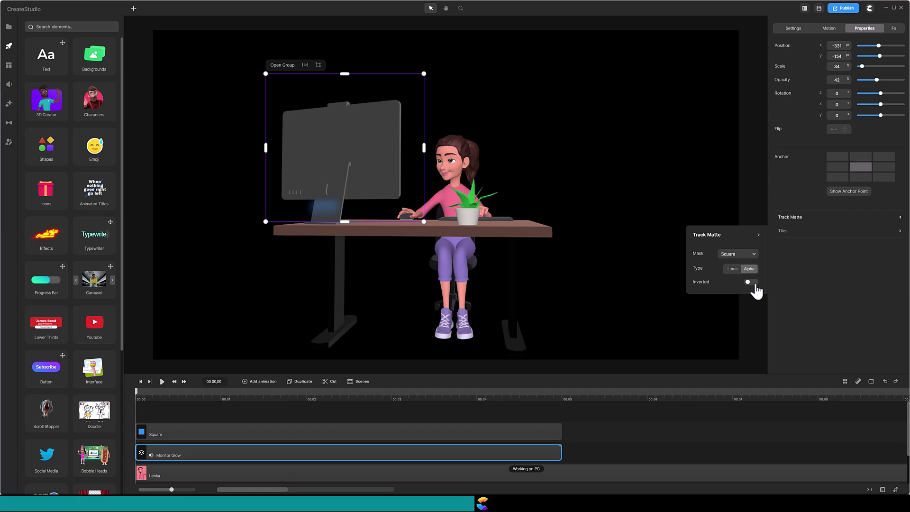
{"action": "left_click", "coordinate": [753, 282]}
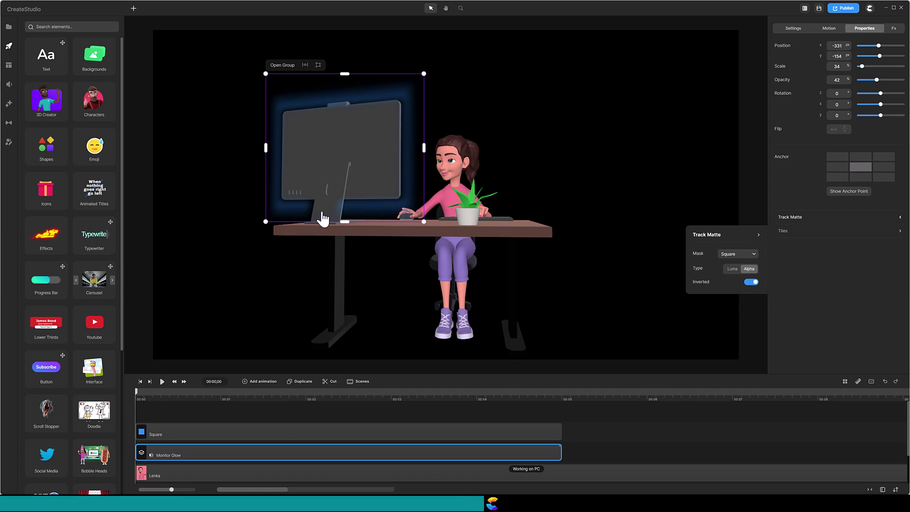
Step: Nudge the Square right a few times to refine the cut-out around the stand
{"action": "left_click", "coordinate": [269, 433]}
{"action": "key", "text": "Right"}
{"action": "key", "text": "Right"}
{"action": "key", "text": "Right"}
{"action": "key", "text": "Right"}
{"action": "key", "text": "Right"}
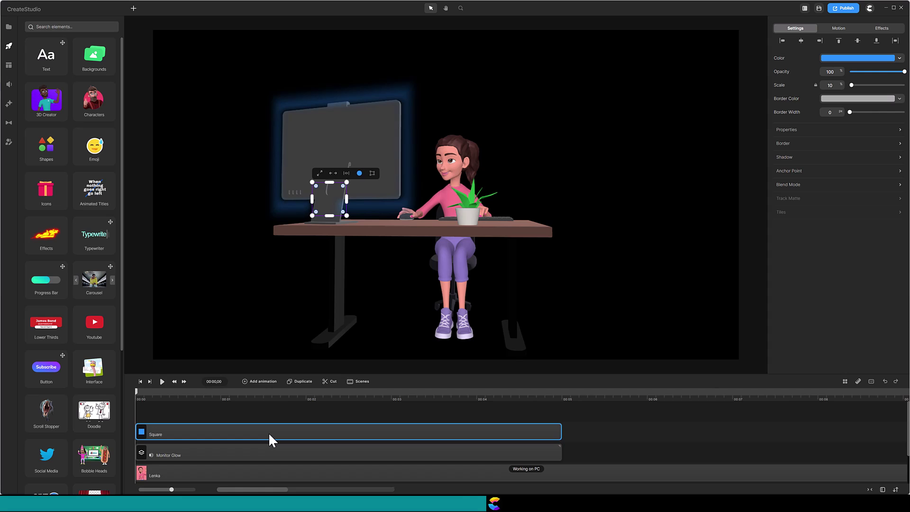
{"action": "left_click", "coordinate": [281, 410]}
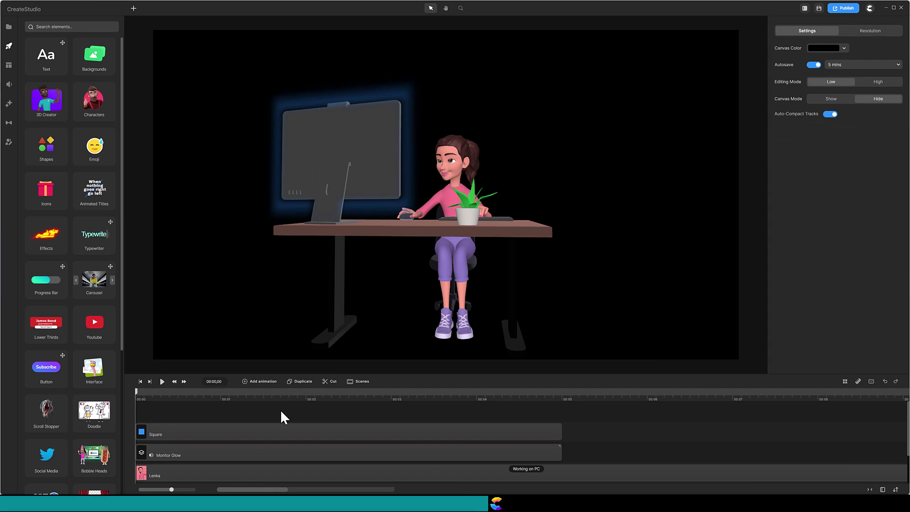
{"action": "left_click", "coordinate": [276, 431]}
{"action": "key", "text": "Right"}
{"action": "key", "text": "Right"}
{"action": "key", "text": "Right"}
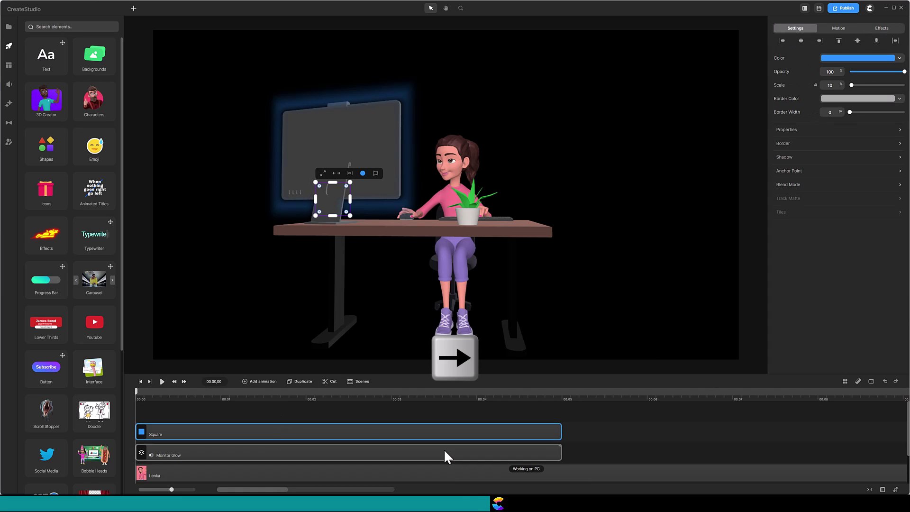
{"action": "left_click", "coordinate": [362, 413]}
{"action": "left_click", "coordinate": [345, 432]}
{"action": "key", "text": "Right"}
{"action": "key", "text": "Right"}
{"action": "key", "text": "Right"}
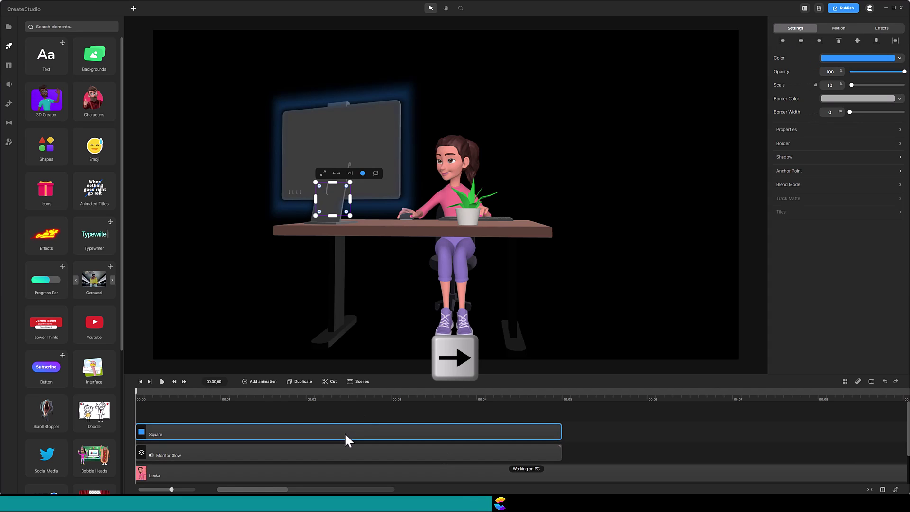
{"action": "left_click", "coordinate": [363, 408]}
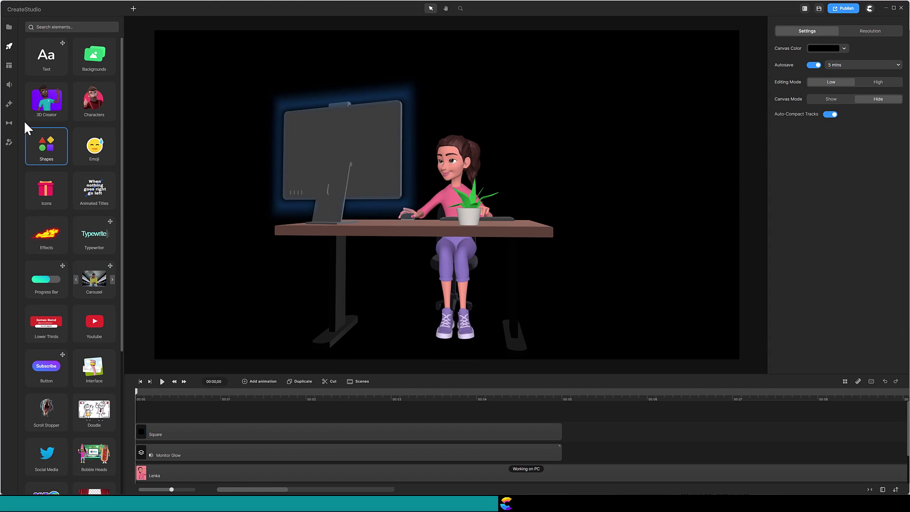
Step: Add Color Correction to the Working on PC clip with Brightness -40
{"action": "left_click", "coordinate": [9, 104]}
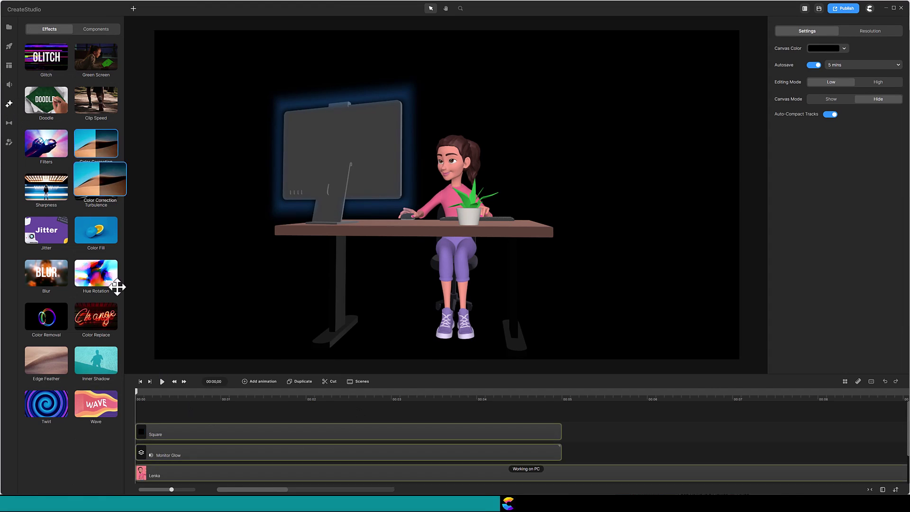
{"action": "left_click_drag", "start_coordinate": [117, 287], "coordinate": [164, 472]}
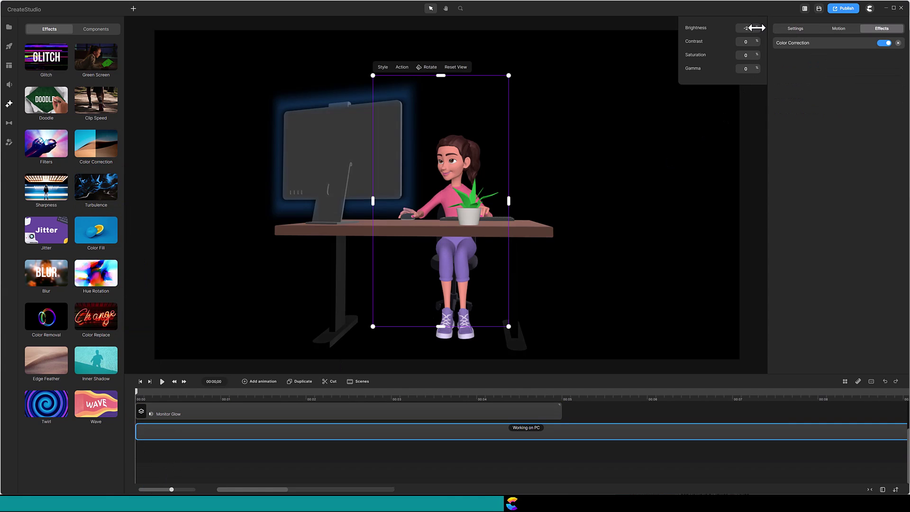
{"action": "left_click_drag", "start_coordinate": [756, 28], "coordinate": [750, 29]}
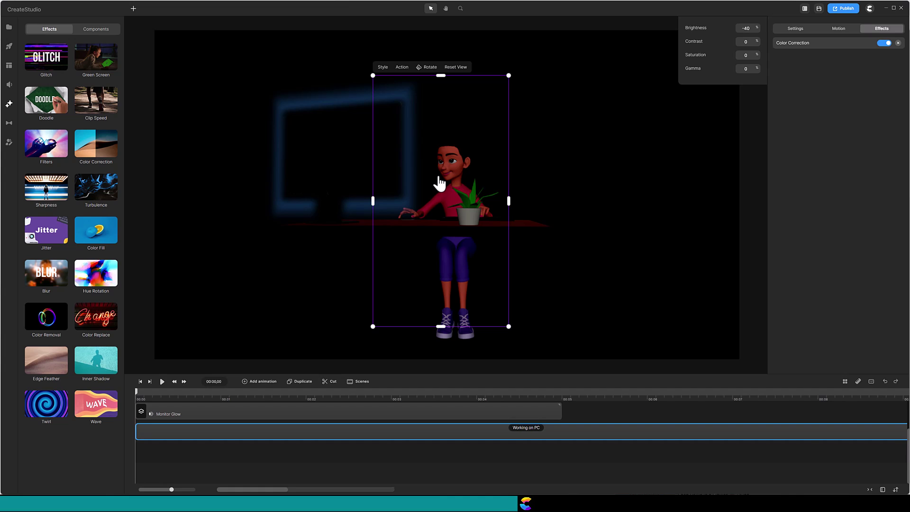
Step: Duplicate the Working on PC clip and remove Color Correction from the copy
{"action": "left_click", "coordinate": [300, 385]}
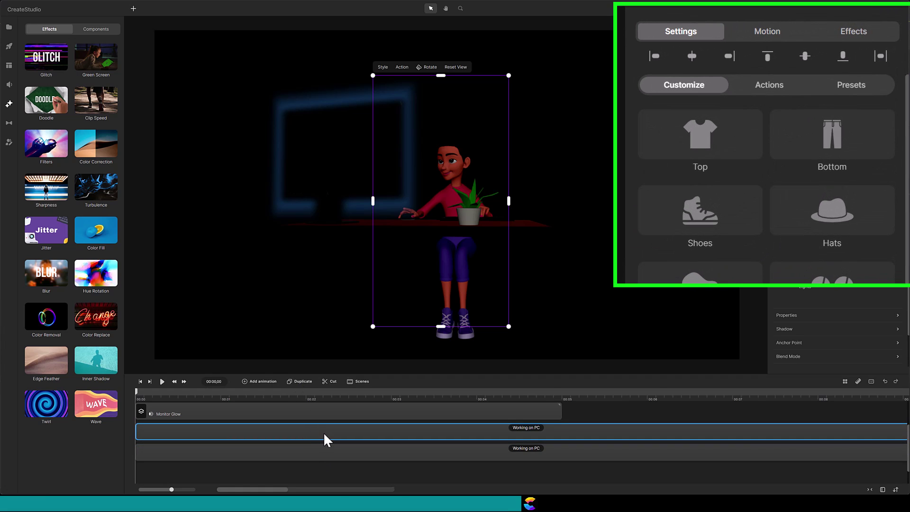
{"action": "left_click", "coordinate": [853, 32]}
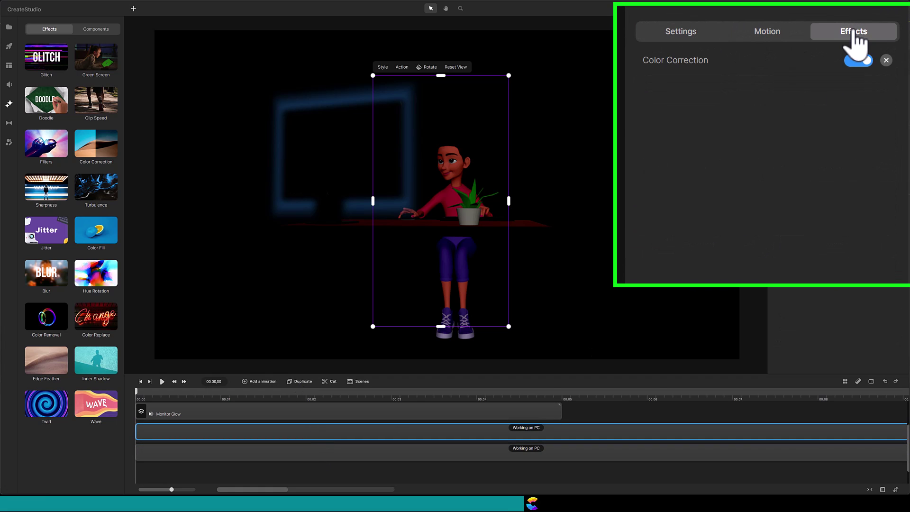
{"action": "left_click", "coordinate": [885, 60]}
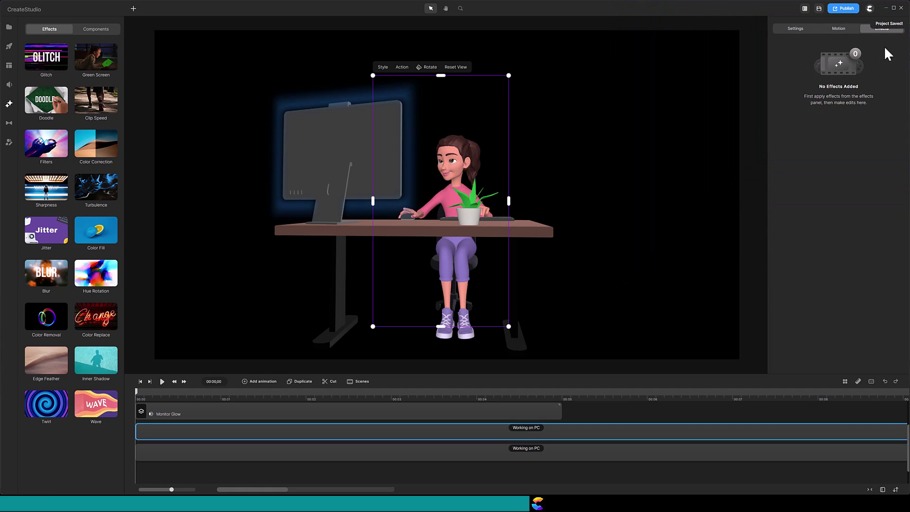
Step: Start a freeform path beside the monitor, outlining down to the desk
{"action": "left_click", "coordinate": [134, 9]}
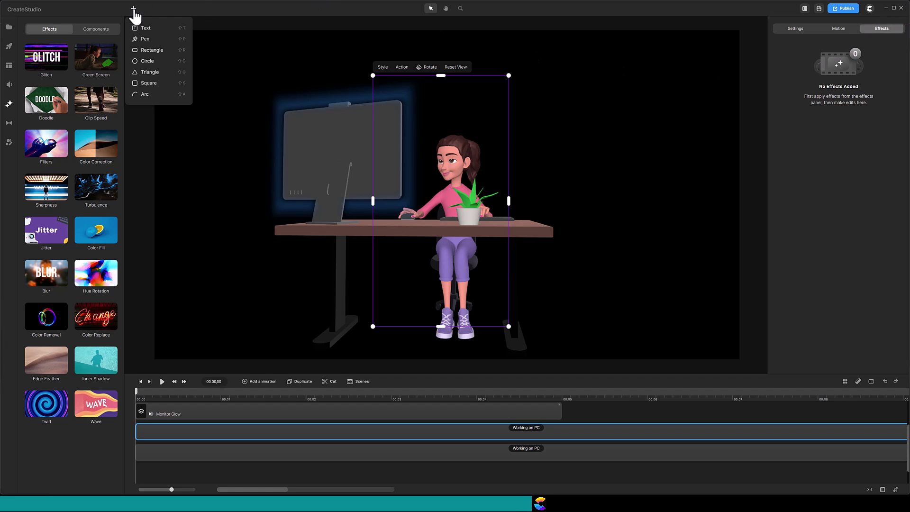
{"action": "left_click", "coordinate": [146, 40]}
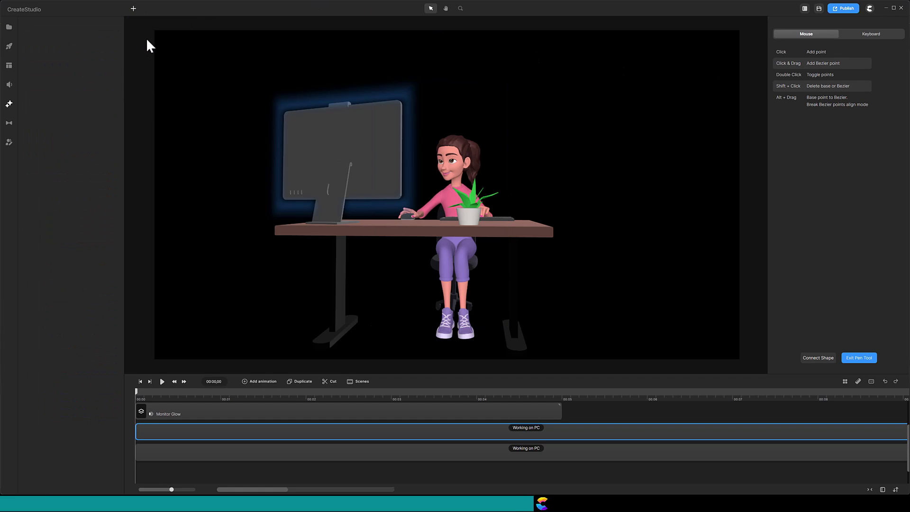
{"action": "left_click", "coordinate": [419, 110]}
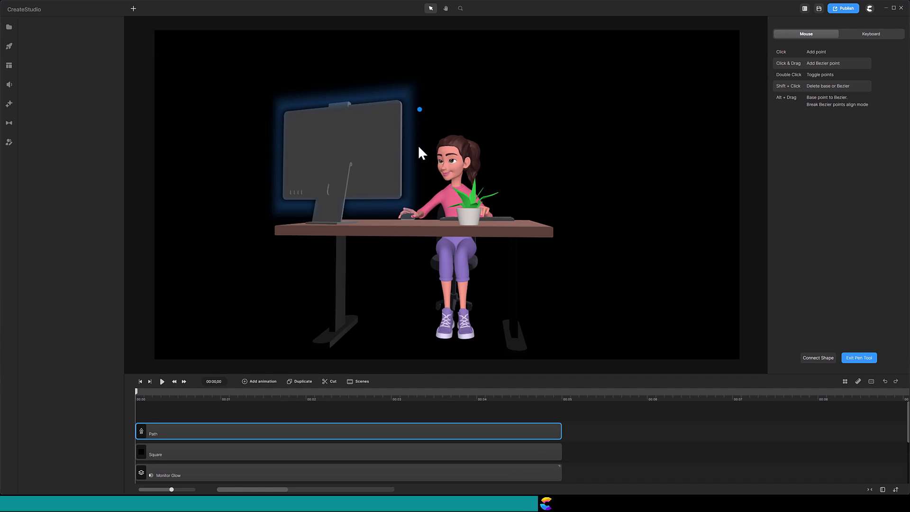
{"action": "left_click", "coordinate": [415, 176]}
{"action": "left_click", "coordinate": [351, 203]}
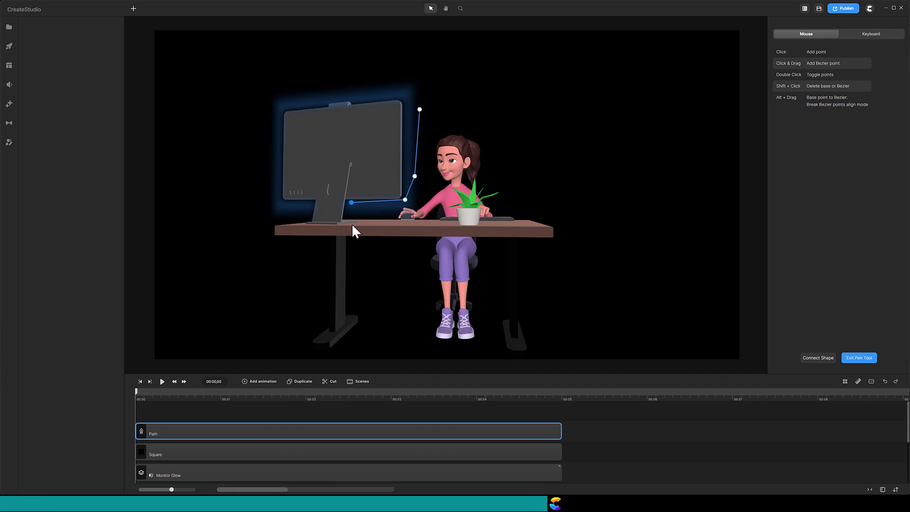
{"action": "left_click", "coordinate": [351, 223]}
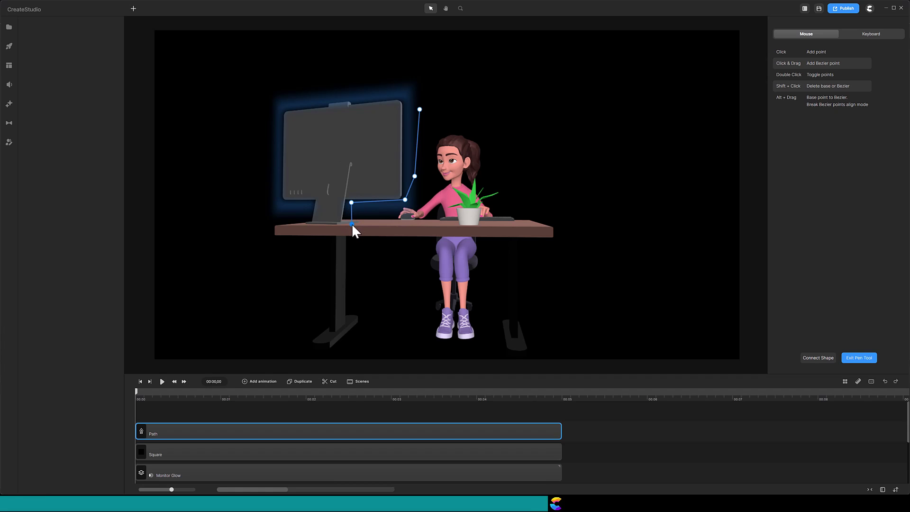
Step: Carry the outline along the desk, past the plant and above the head, then close the filled shape
{"action": "left_click", "coordinate": [418, 226]}
{"action": "left_click", "coordinate": [469, 213]}
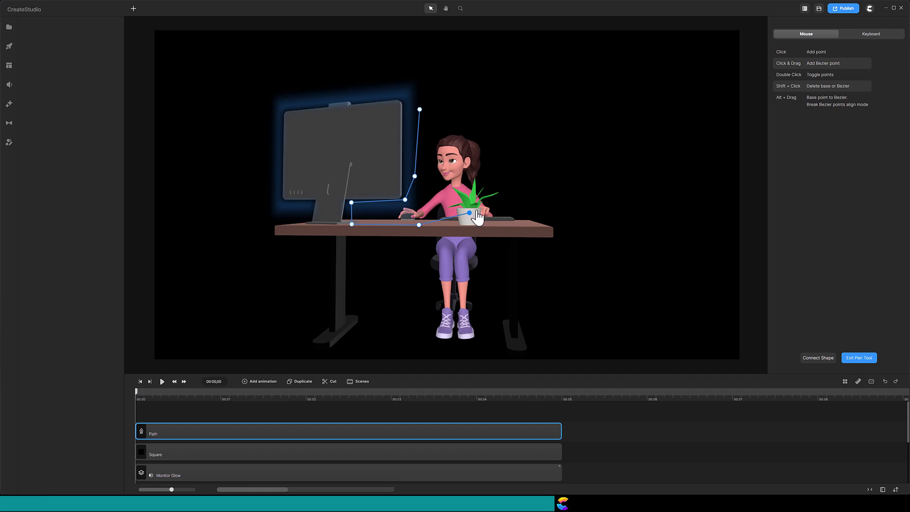
{"action": "left_click", "coordinate": [490, 183]}
{"action": "left_click", "coordinate": [490, 142]}
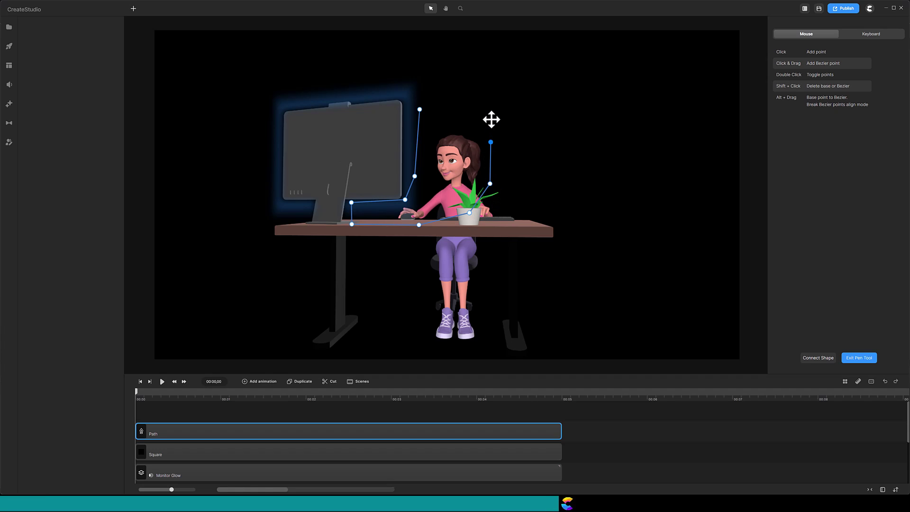
{"action": "left_click", "coordinate": [487, 111]}
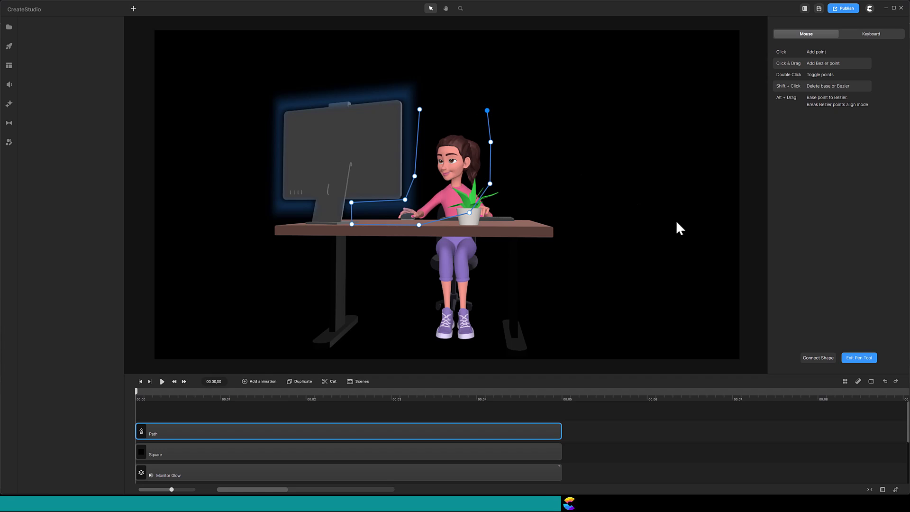
{"action": "left_click", "coordinate": [818, 359]}
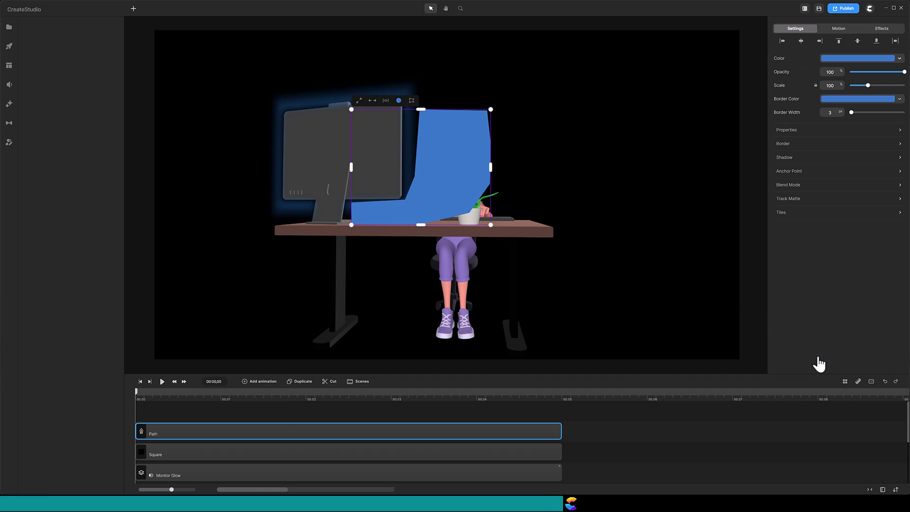
Step: Make the path shape white and apply a Blur effect at strength 50
{"action": "left_click", "coordinate": [398, 100]}
{"action": "left_click_drag", "start_coordinate": [367, 101], "coordinate": [202, 98]}
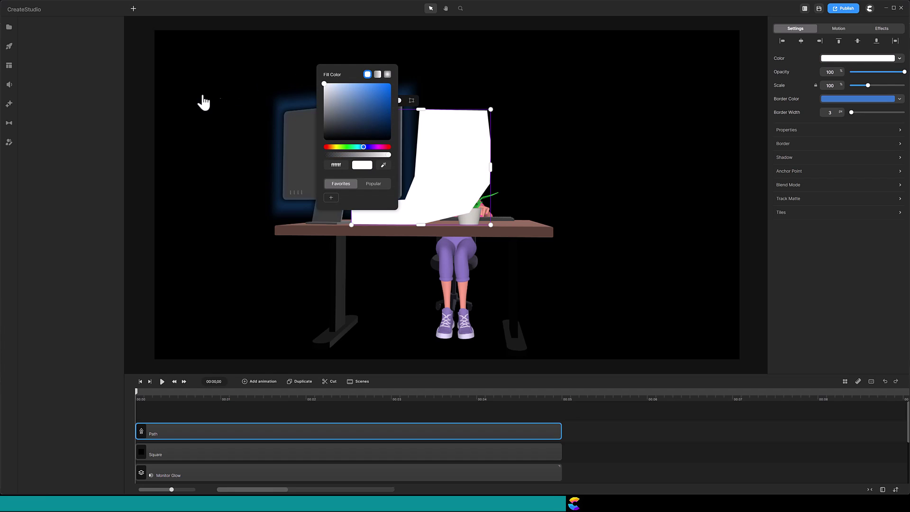
{"action": "left_click", "coordinate": [10, 106]}
{"action": "left_click_drag", "start_coordinate": [47, 283], "coordinate": [169, 429]}
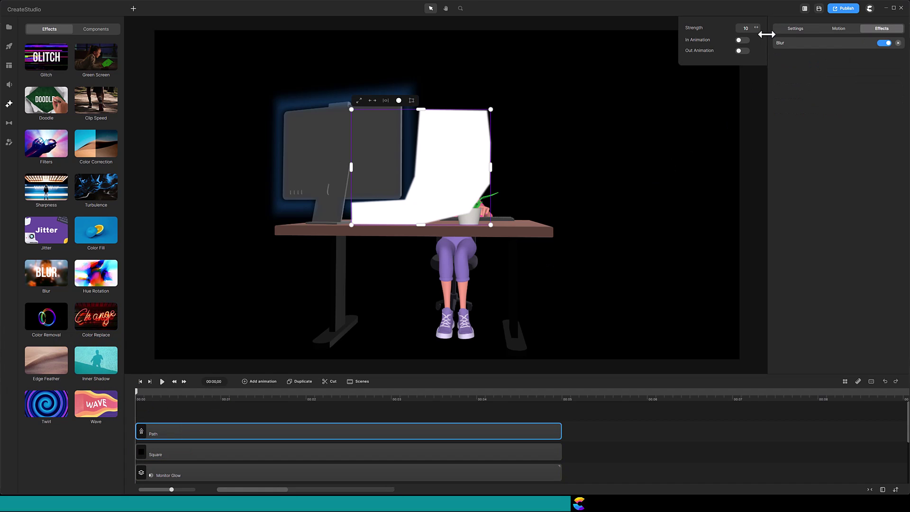
{"action": "type", "text": "50"}
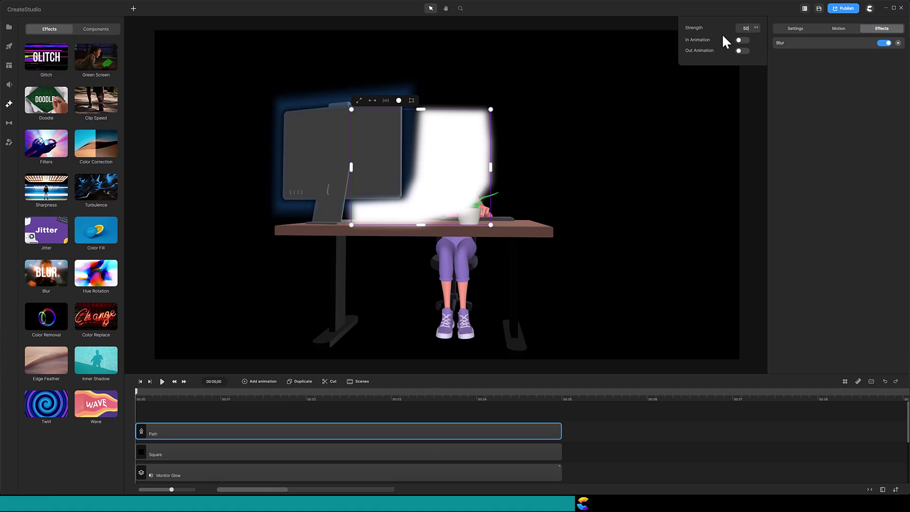
Step: Adjust a point on the glow outline near the cup and exit the Pen Tool
{"action": "double_click", "coordinate": [448, 182]}
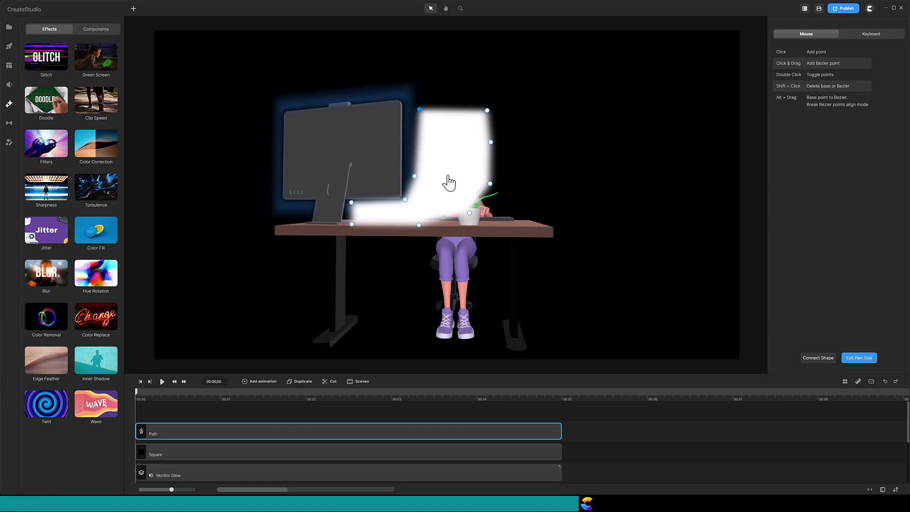
{"action": "left_click", "coordinate": [469, 213]}
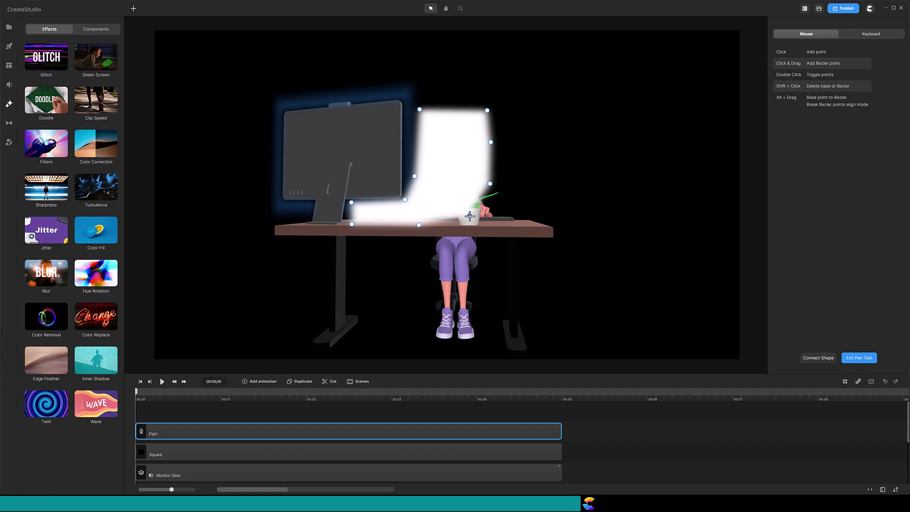
{"action": "left_click", "coordinate": [473, 214]}
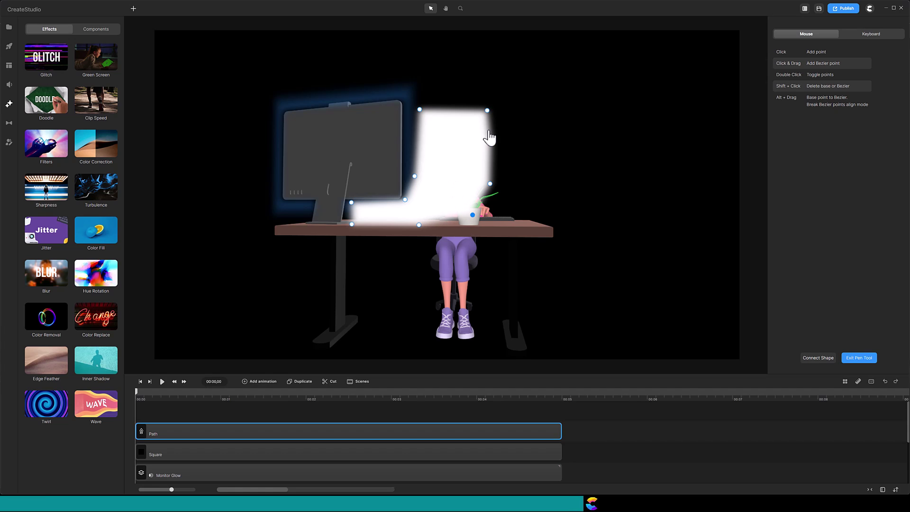
{"action": "left_click", "coordinate": [858, 359]}
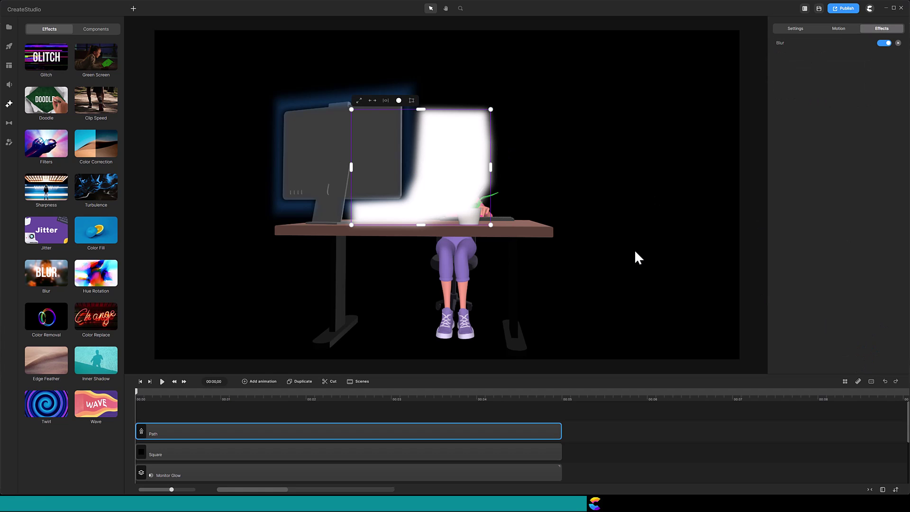
Step: Mask the Working on PC character with the Path shape as its track matte
{"action": "scroll", "coordinate": [586, 445], "scroll_direction": "down", "scroll_amount": 1}
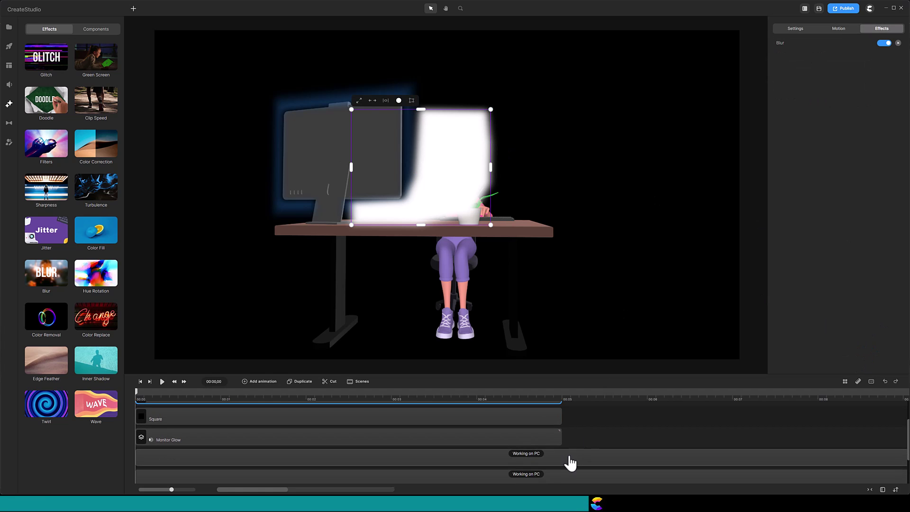
{"action": "left_click", "coordinate": [569, 458]}
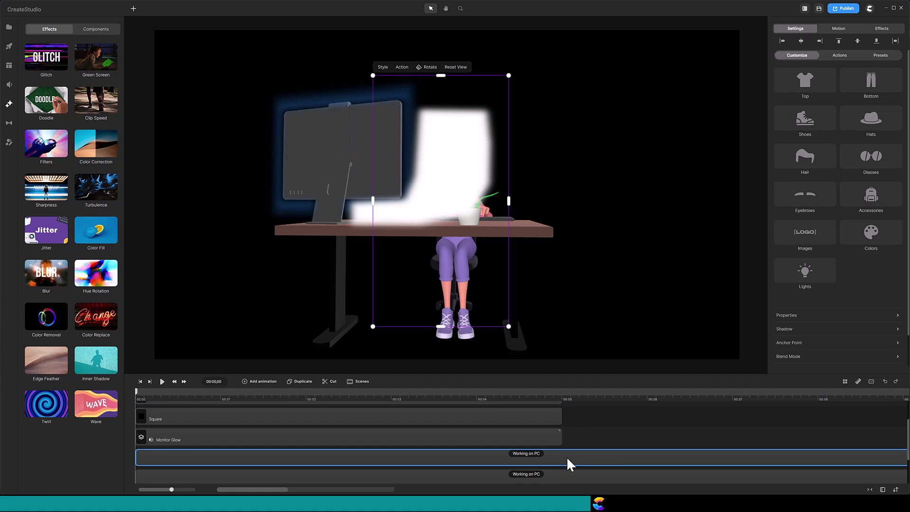
{"action": "scroll", "coordinate": [876, 247], "scroll_direction": "down", "scroll_amount": 1}
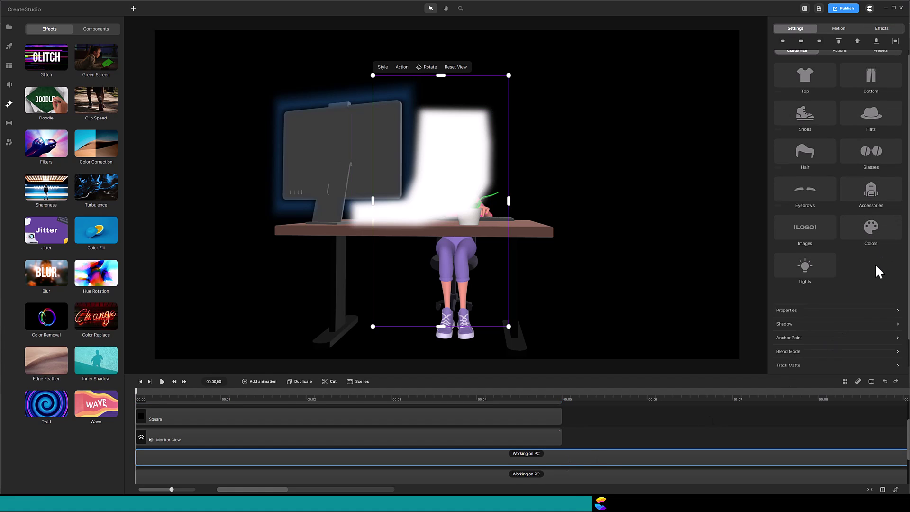
{"action": "left_click", "coordinate": [790, 337]}
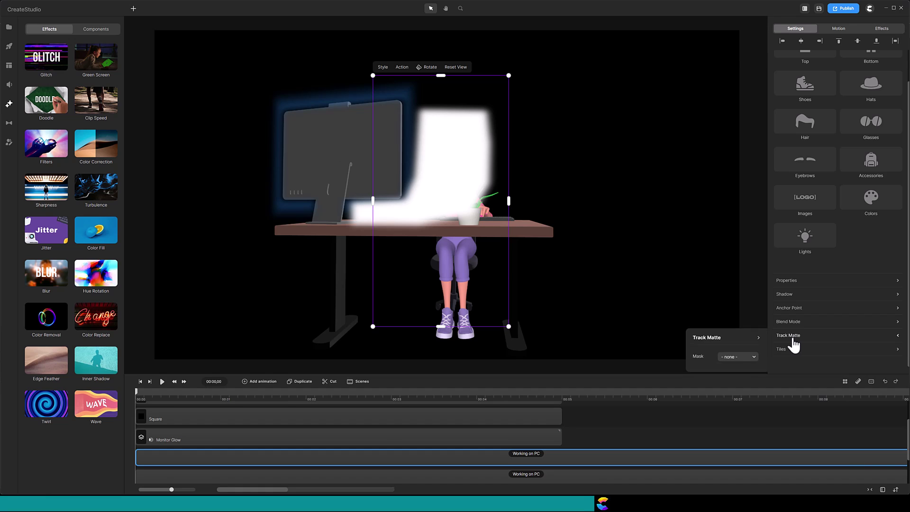
{"action": "left_click", "coordinate": [752, 359]}
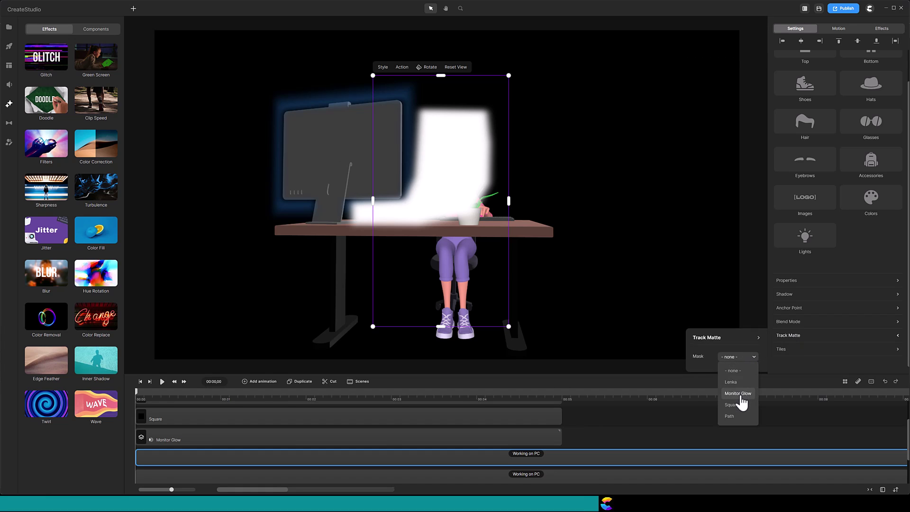
{"action": "left_click", "coordinate": [729, 416]}
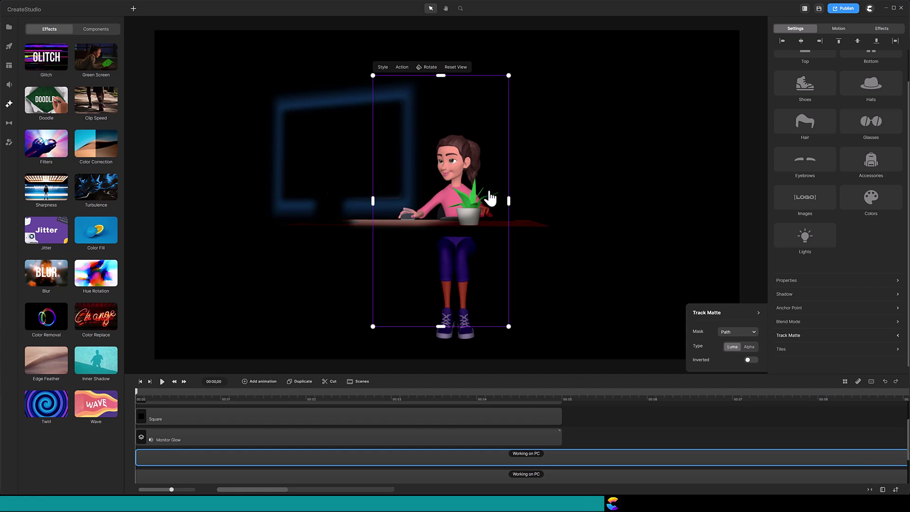
Step: Set the Path shape's Blur strength to 50
{"action": "scroll", "coordinate": [568, 441], "scroll_direction": "up", "scroll_amount": 1}
{"action": "left_click", "coordinate": [522, 432]}
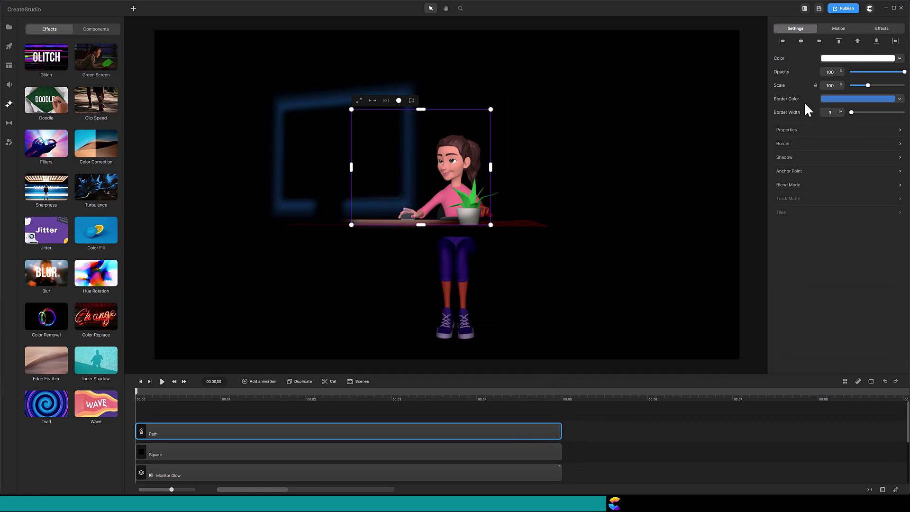
{"action": "left_click", "coordinate": [881, 29]}
{"action": "left_click", "coordinate": [782, 51]}
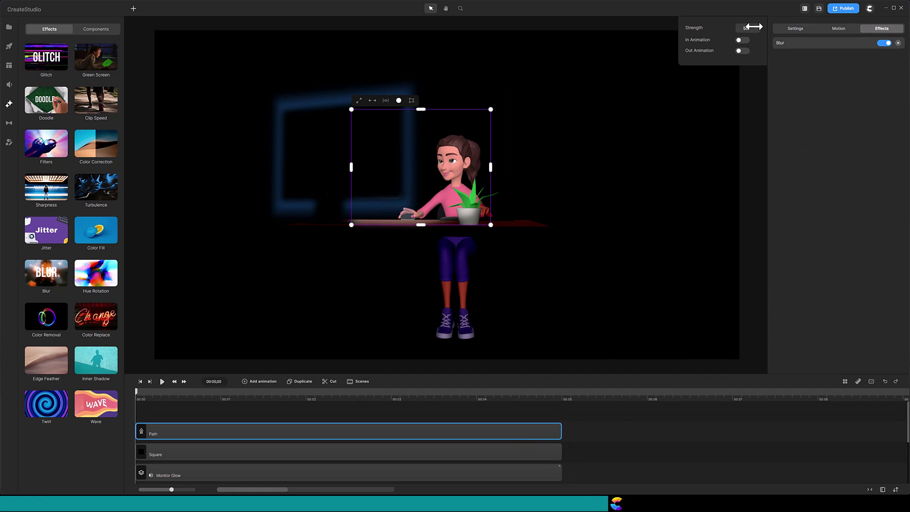
{"action": "left_click_drag", "start_coordinate": [755, 27], "coordinate": [751, 27]}
Step: Add the Home Office 3 scene as background, extend it to about 8 seconds, and set 34% opacity
{"action": "left_click", "coordinate": [9, 47]}
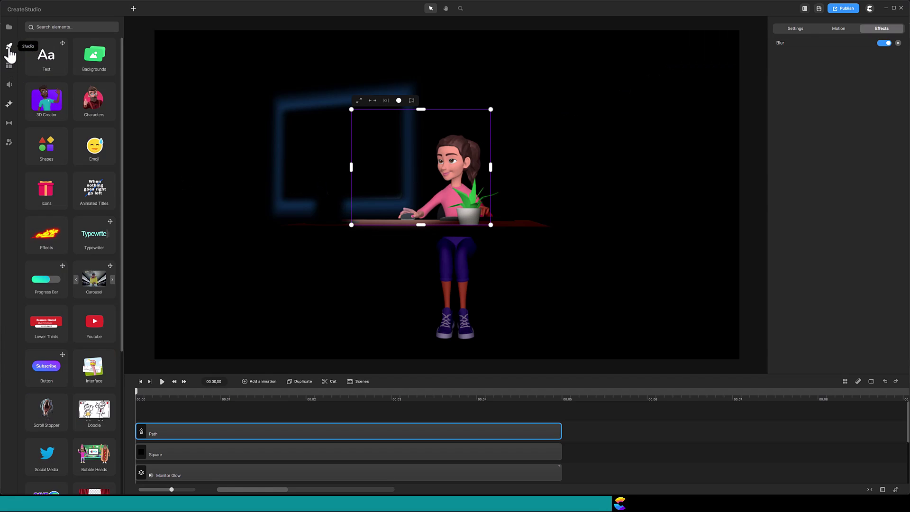
{"action": "left_click", "coordinate": [62, 27]}
{"action": "type", "text": "home off"}
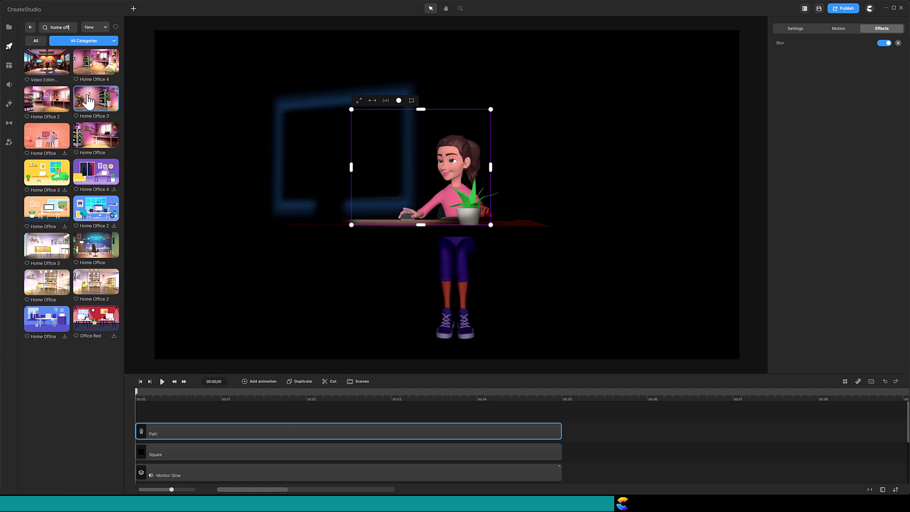
{"action": "left_click_drag", "start_coordinate": [95, 102], "coordinate": [196, 464]}
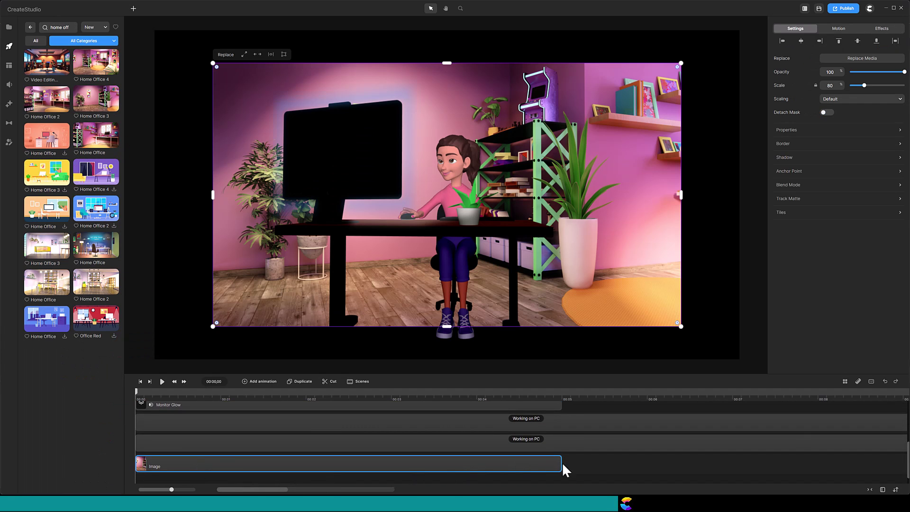
{"action": "left_click_drag", "start_coordinate": [561, 462], "coordinate": [844, 463]}
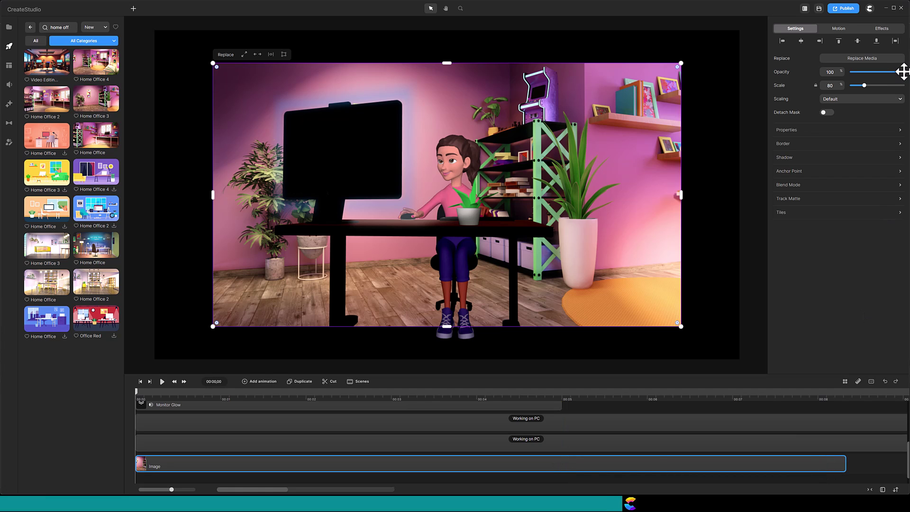
{"action": "left_click_drag", "start_coordinate": [903, 72], "coordinate": [868, 79]}
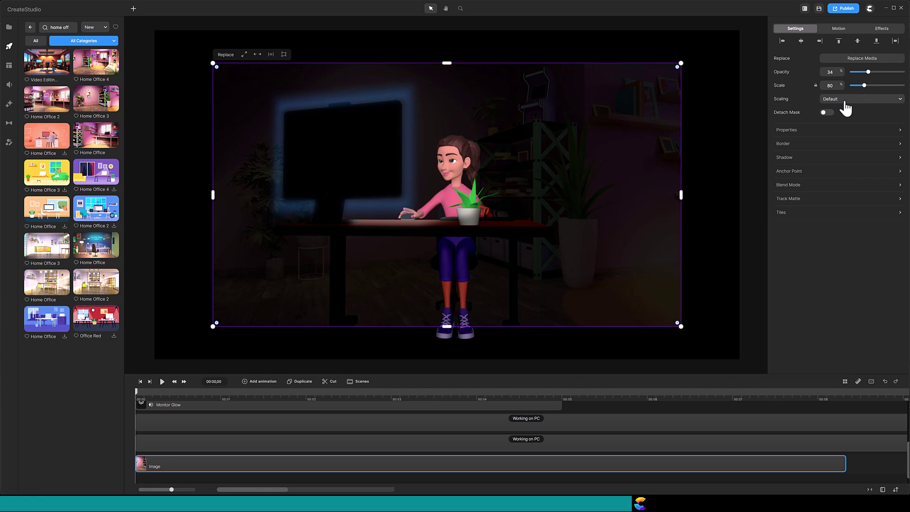
Step: Dim the Monitor Glow group to 19% opacity
{"action": "key", "text": "ctrl+v"}
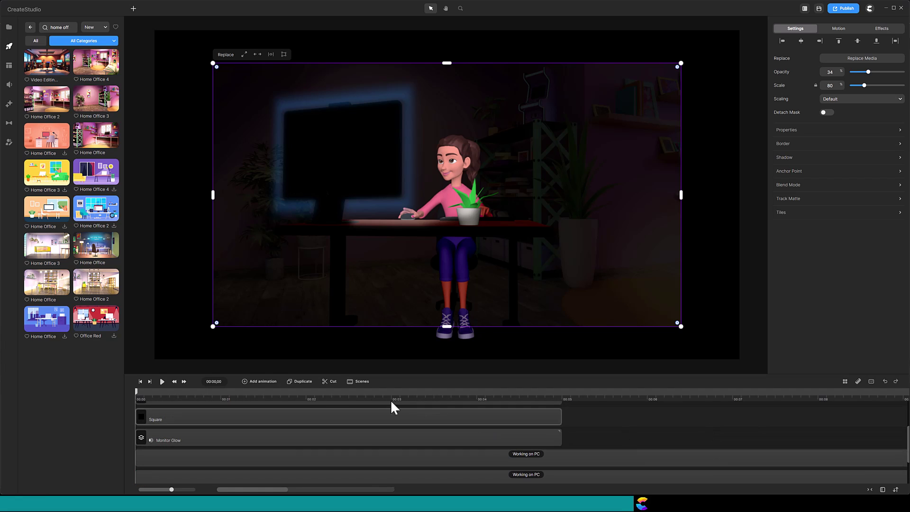
{"action": "left_click", "coordinate": [357, 438]}
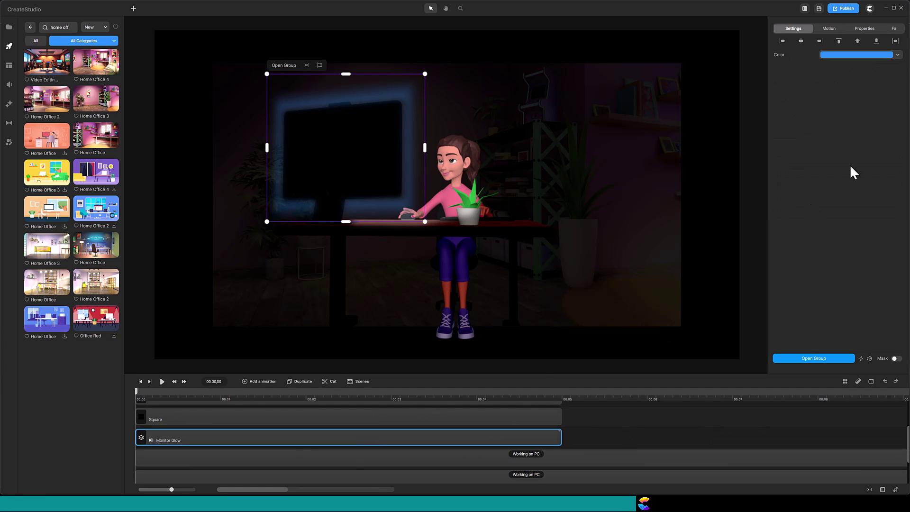
{"action": "left_click", "coordinate": [864, 29]}
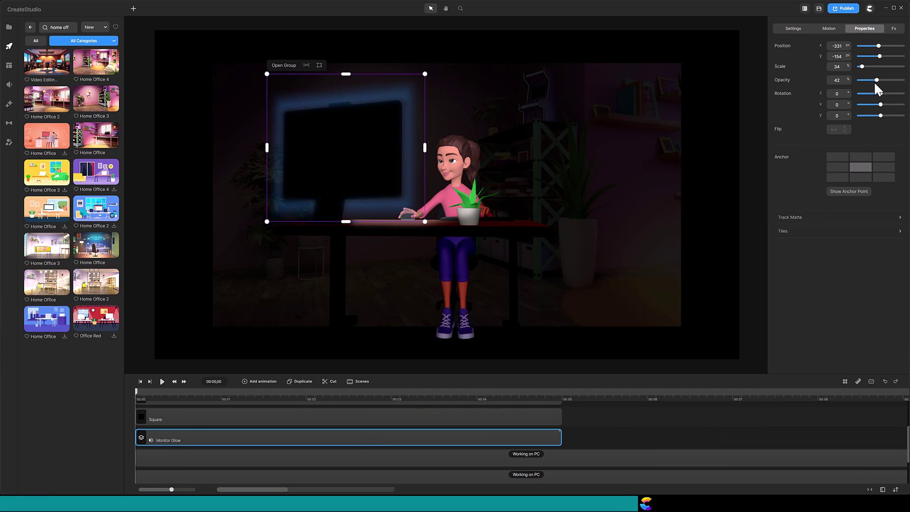
{"action": "left_click_drag", "start_coordinate": [876, 79], "coordinate": [865, 81]}
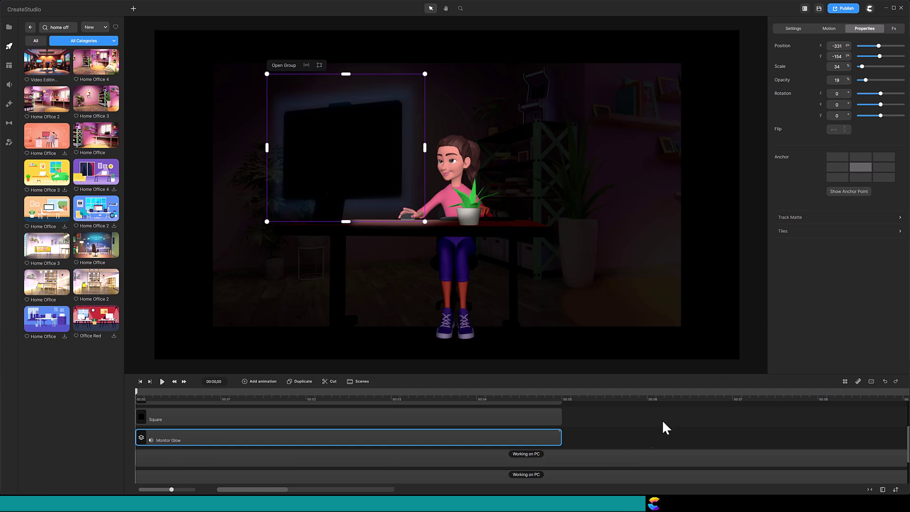
Step: Copy the Monitor Glow's hex colour 2c92ff from its colour picker
{"action": "left_click", "coordinate": [610, 458]}
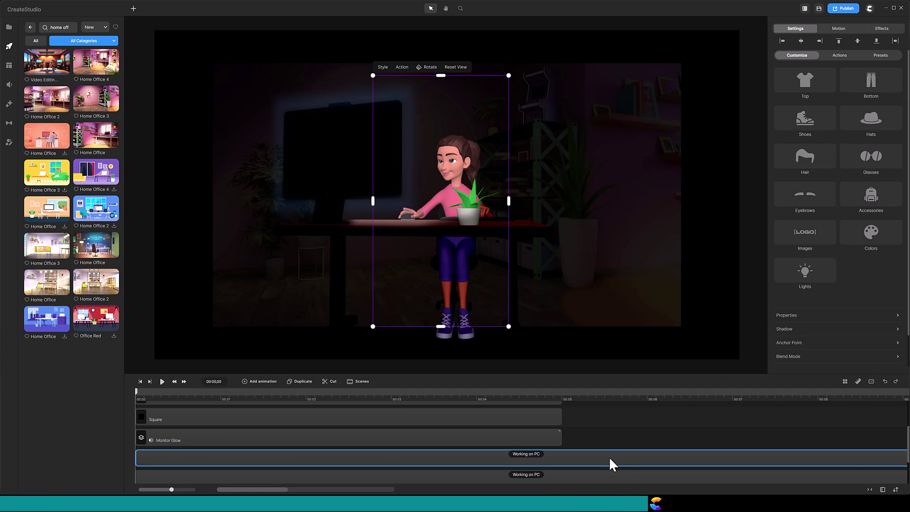
{"action": "left_click", "coordinate": [546, 440]}
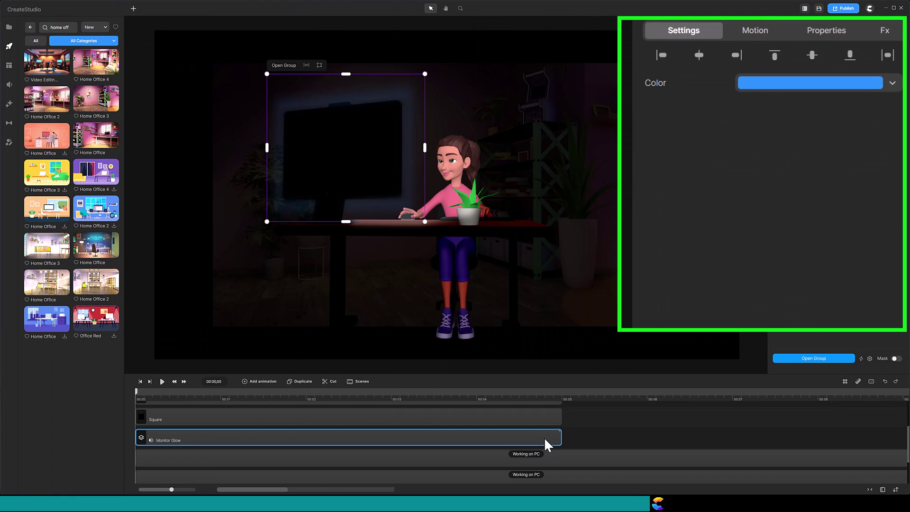
{"action": "left_click", "coordinate": [893, 89]}
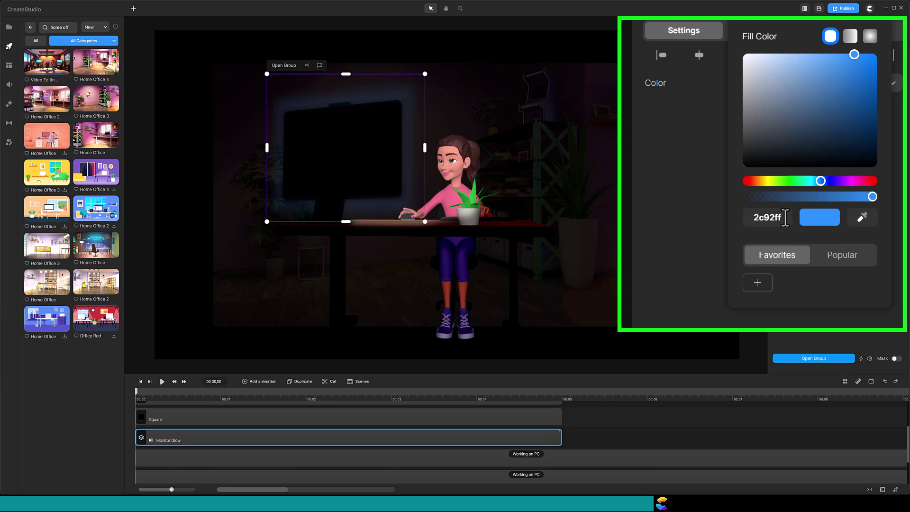
{"action": "left_click_drag", "start_coordinate": [786, 218], "coordinate": [752, 218]}
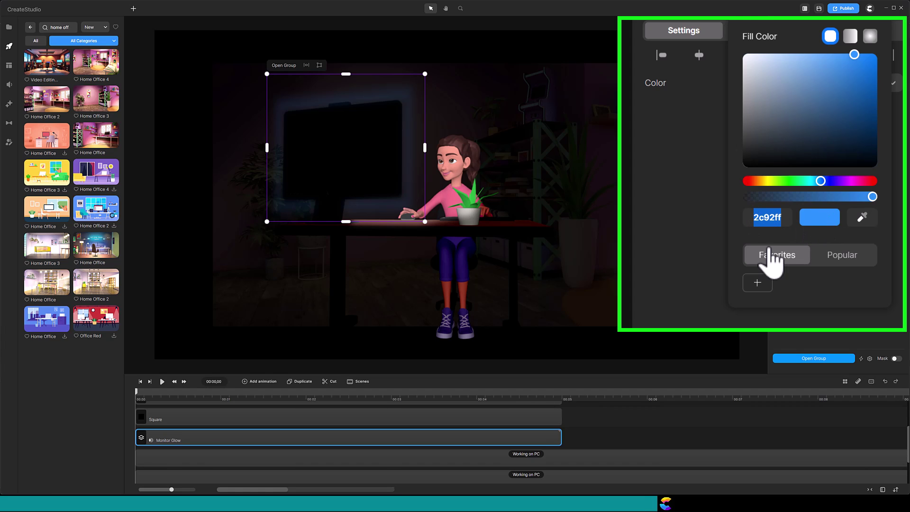
{"action": "key", "text": "ctrl+c"}
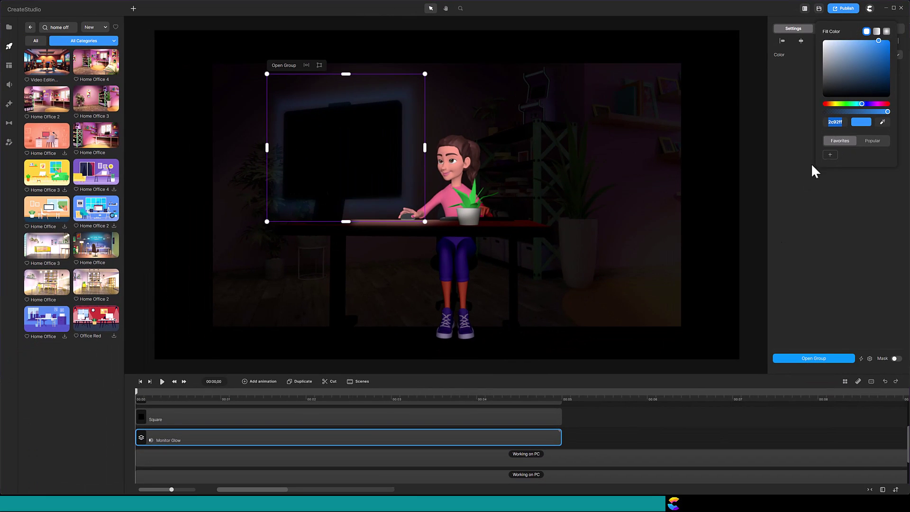
Step: Set the character's frontal light colour to the copied blue 2c92ff
{"action": "left_click", "coordinate": [588, 458]}
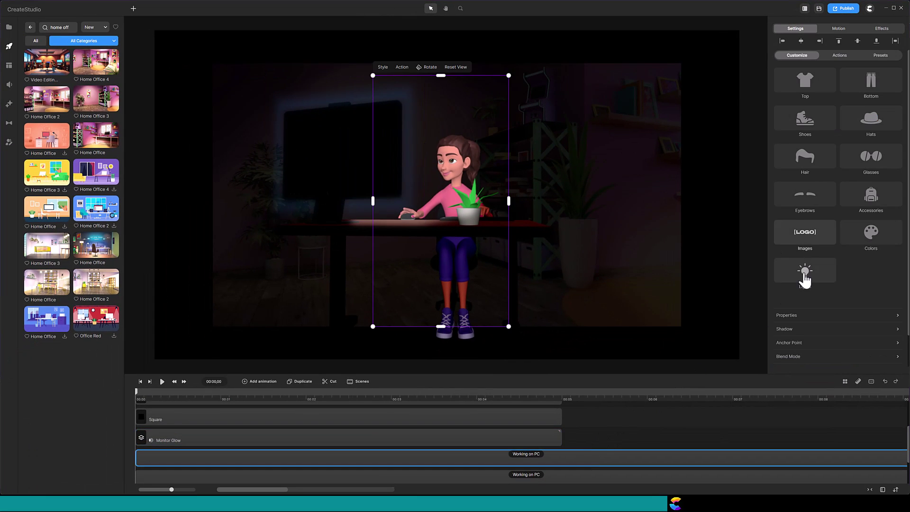
{"action": "left_click", "coordinate": [804, 274]}
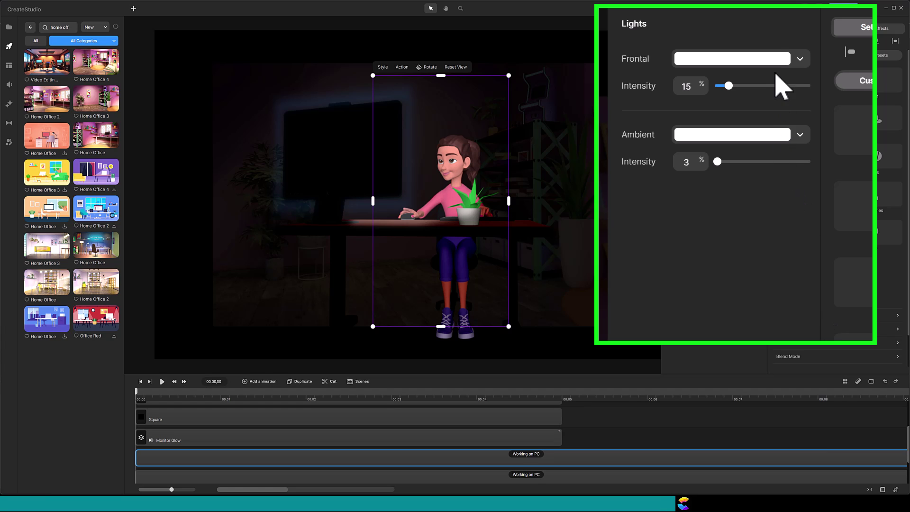
{"action": "left_click", "coordinate": [800, 60]}
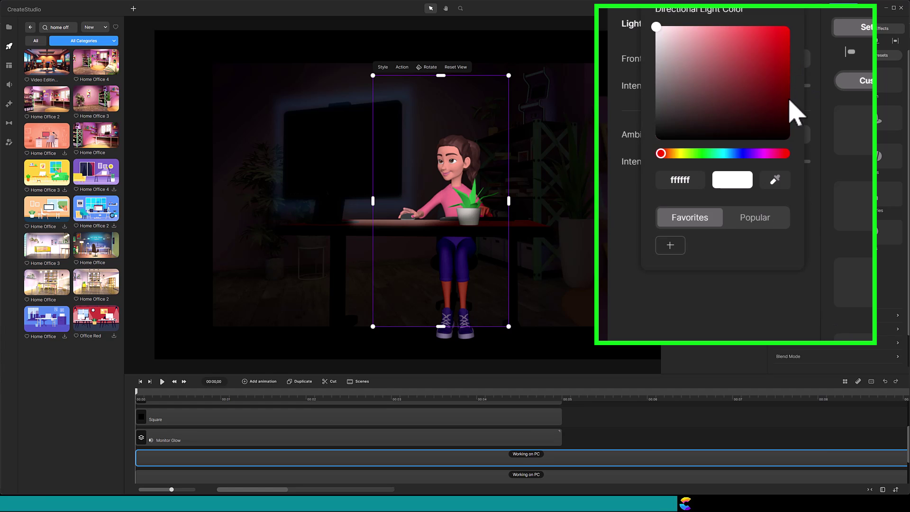
{"action": "double_click", "coordinate": [675, 180]}
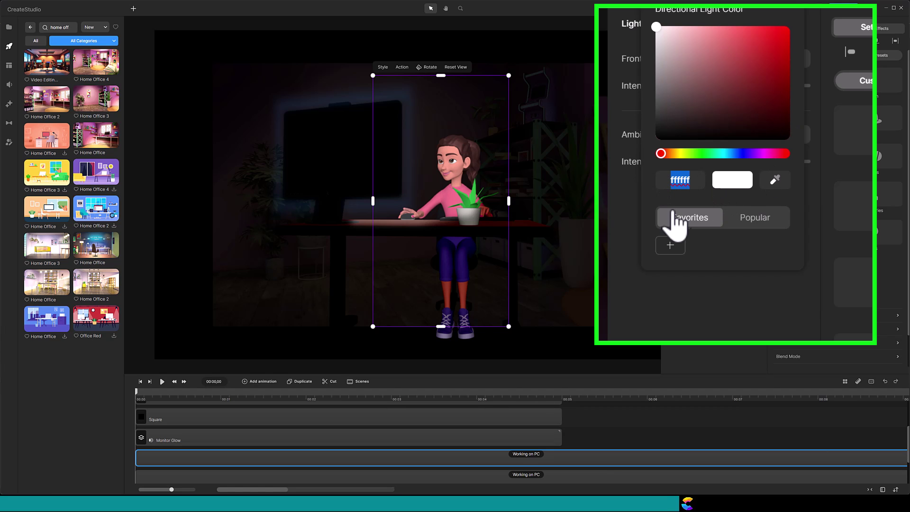
{"action": "key", "text": "ctrl+v"}
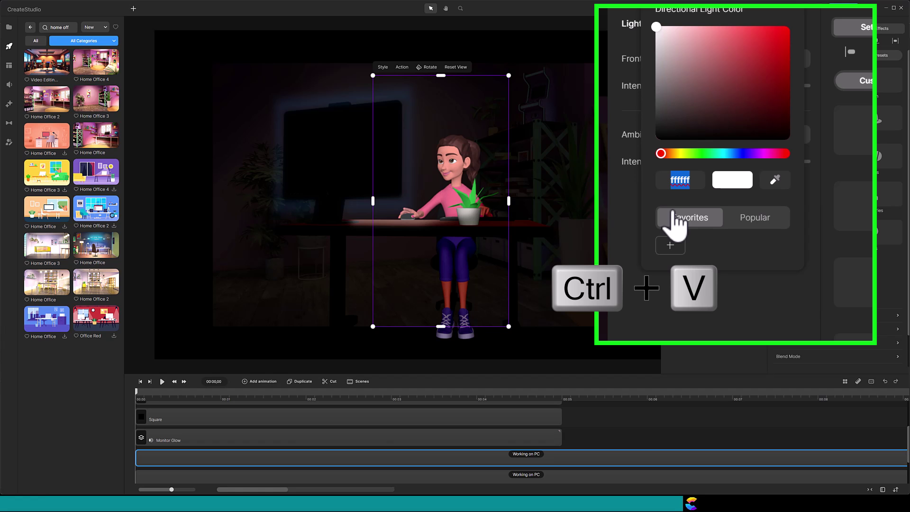
{"action": "key", "text": "ctrl+v"}
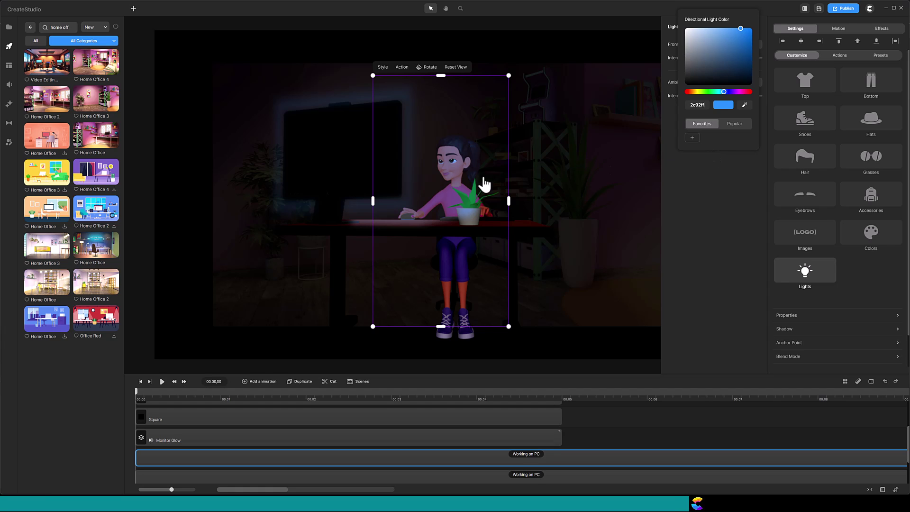
{"action": "left_click", "coordinate": [717, 166]}
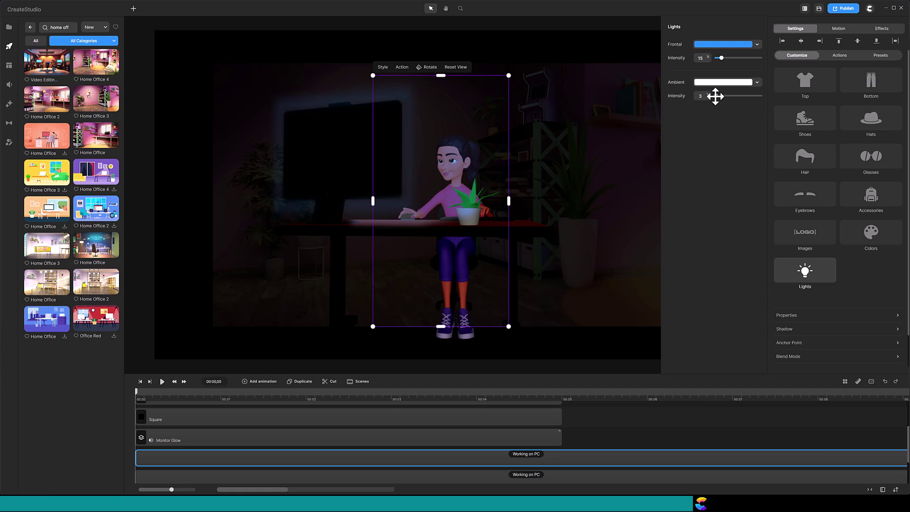
Step: Lower the ambient light intensity to 1 and raise the frontal intensity to 25
{"action": "left_click_drag", "start_coordinate": [714, 97], "coordinate": [701, 95]}
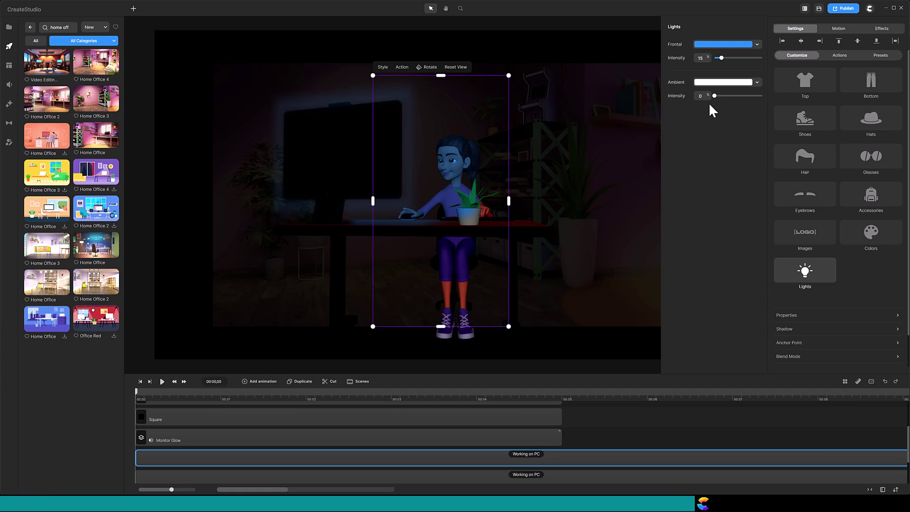
{"action": "left_click", "coordinate": [700, 97]}
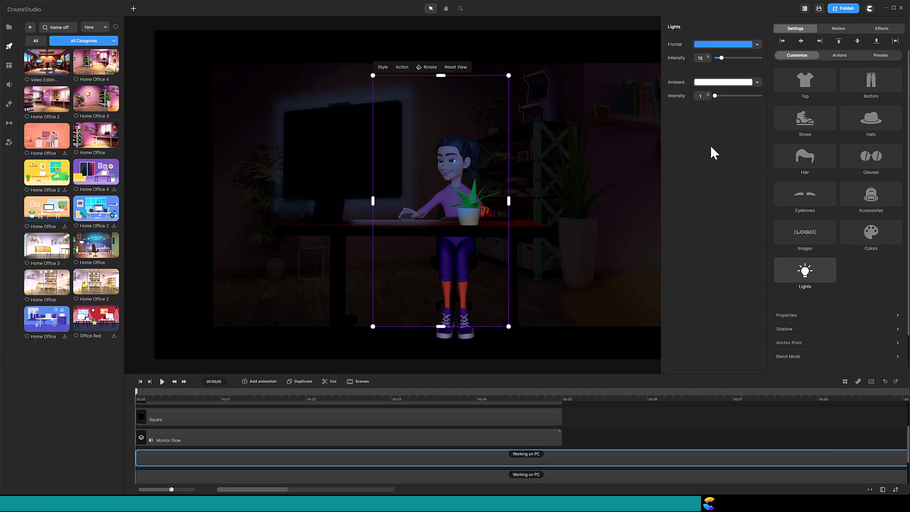
{"action": "left_click_drag", "start_coordinate": [721, 58], "coordinate": [728, 57]}
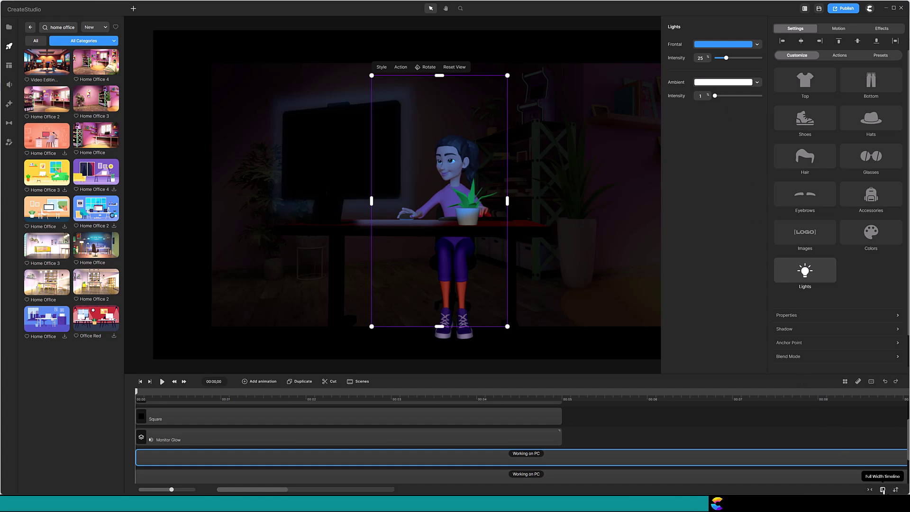
Step: Split both Working on PC clips at 3 and 6 seconds using a full-width timeline
{"action": "left_click", "coordinate": [882, 490]}
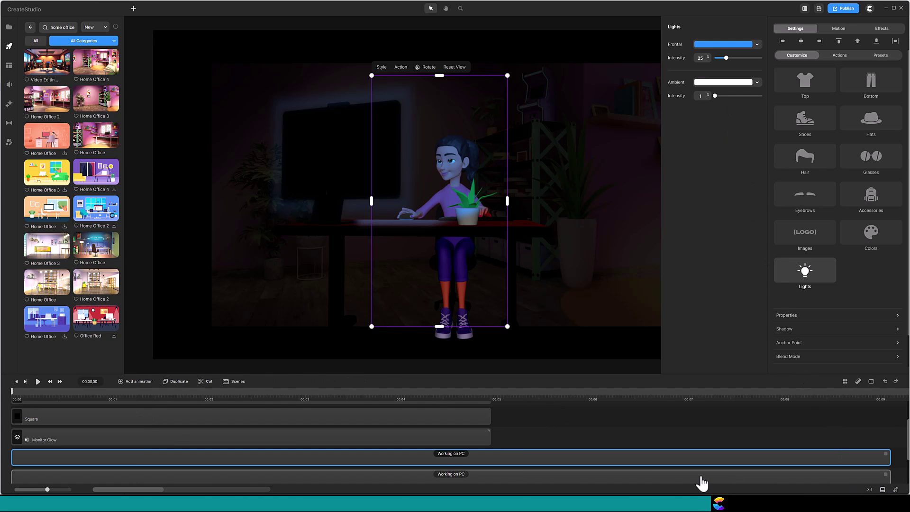
{"action": "left_click", "coordinate": [302, 401]}
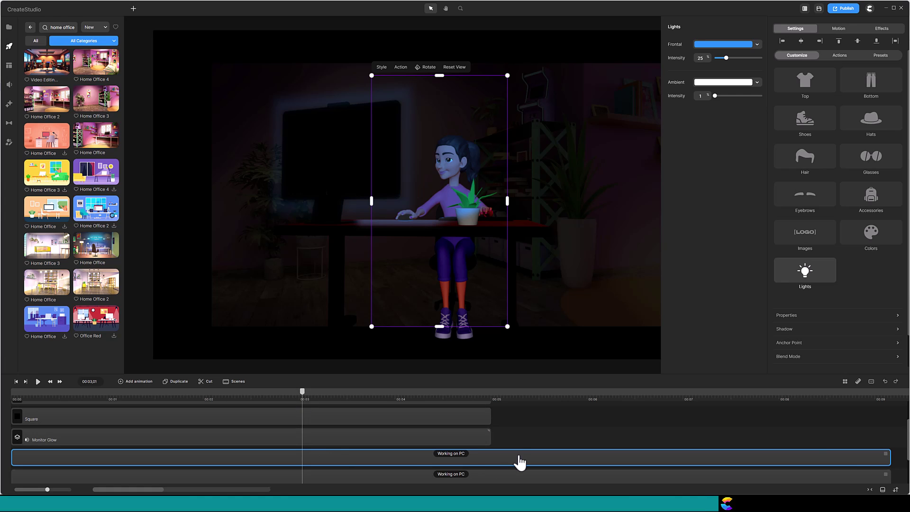
{"action": "left_click_drag", "start_coordinate": [511, 447], "coordinate": [522, 481]}
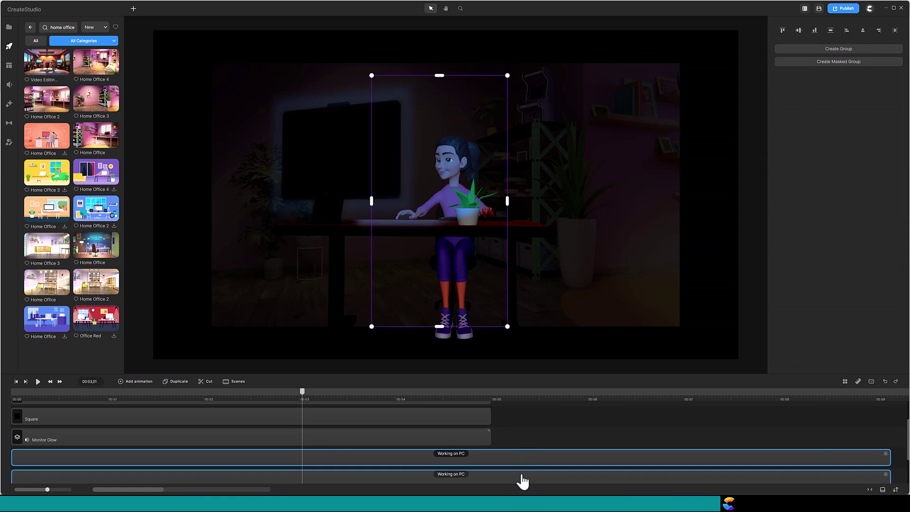
{"action": "left_click", "coordinate": [207, 384]}
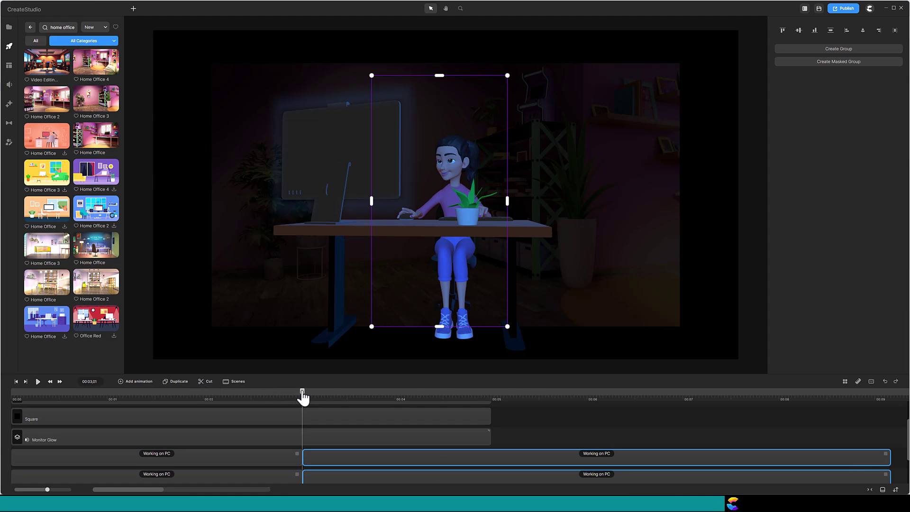
{"action": "left_click_drag", "start_coordinate": [303, 393], "coordinate": [594, 403]}
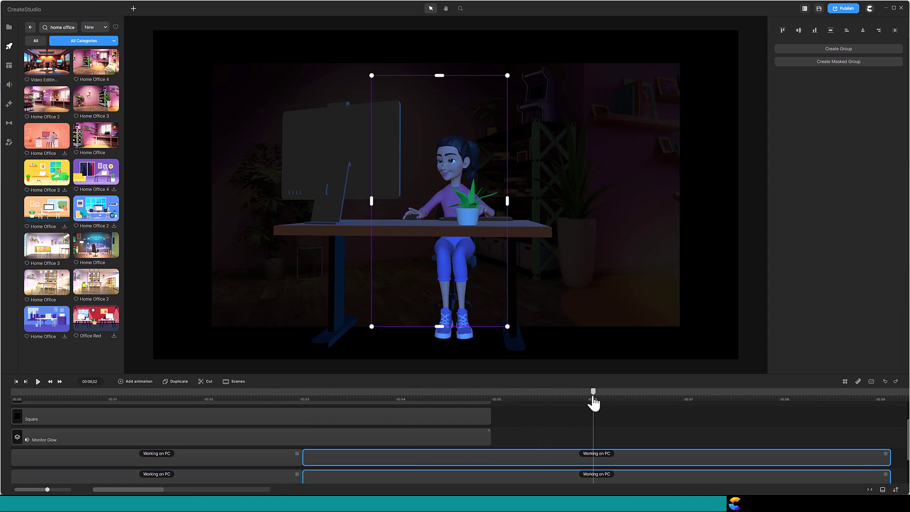
{"action": "left_click_drag", "start_coordinate": [621, 435], "coordinate": [636, 472]}
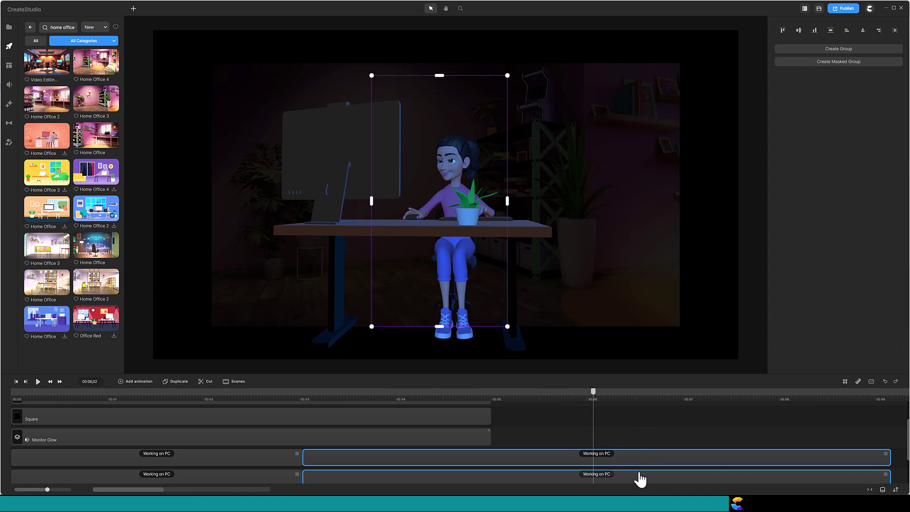
{"action": "left_click", "coordinate": [208, 381]}
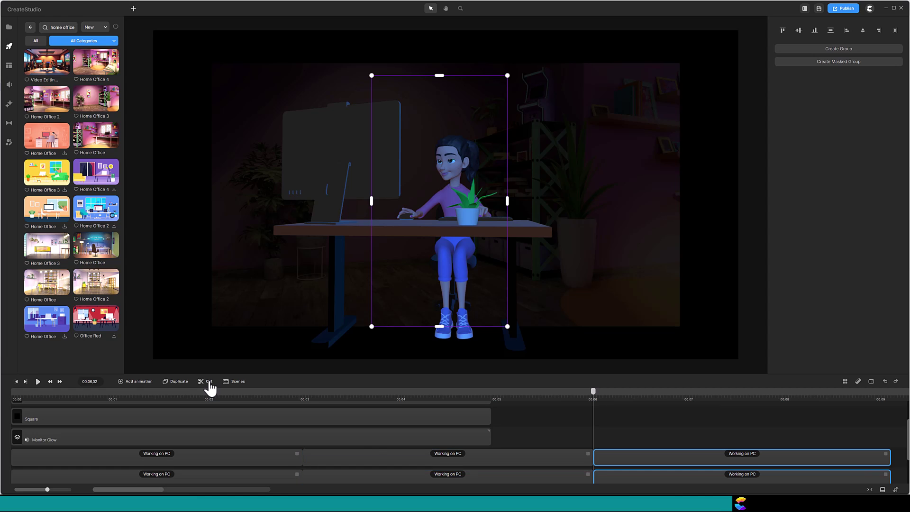
Step: Trim Monitor Glow to end at 3 seconds and extend Square and Path to the timeline end
{"action": "left_click", "coordinate": [376, 438]}
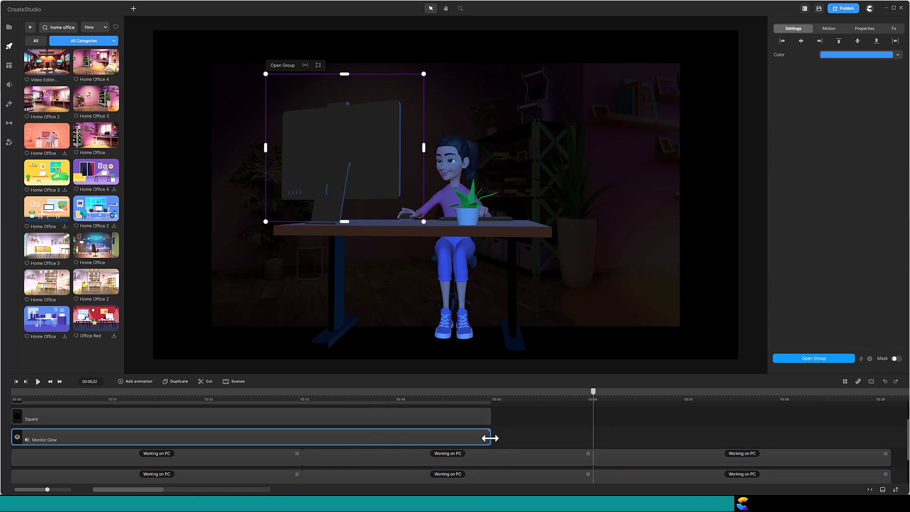
{"action": "left_click_drag", "start_coordinate": [489, 436], "coordinate": [315, 441]}
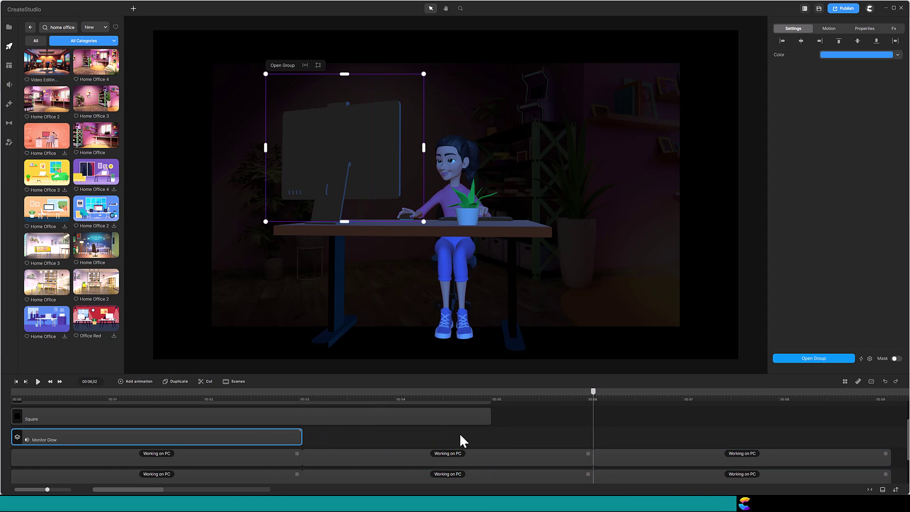
{"action": "left_click_drag", "start_coordinate": [490, 419], "coordinate": [886, 420]}
{"action": "key", "text": "ctrl+v"}
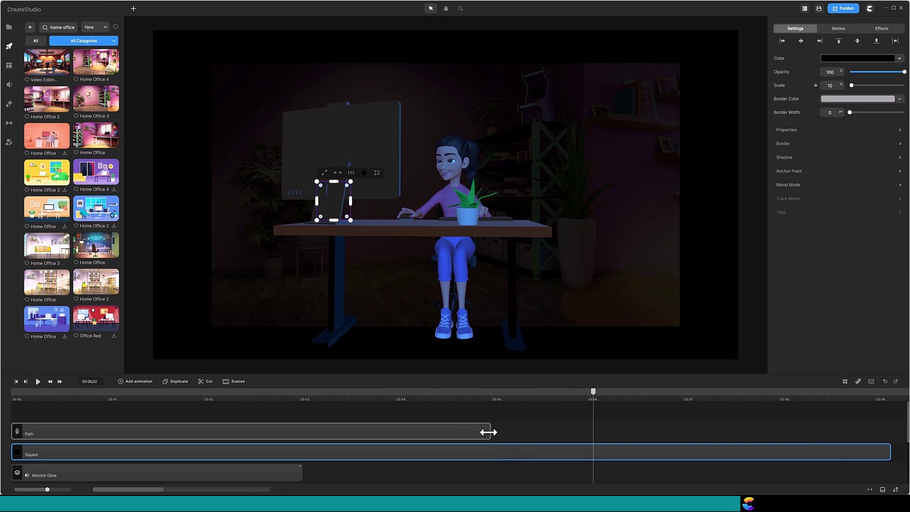
{"action": "left_click_drag", "start_coordinate": [489, 430], "coordinate": [888, 431]}
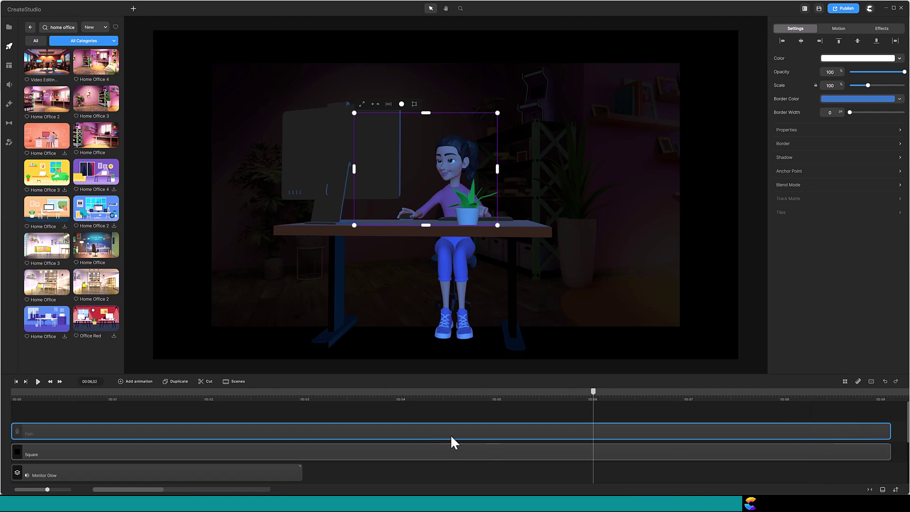
{"action": "scroll", "coordinate": [433, 438], "scroll_direction": "down", "scroll_amount": 1}
{"action": "scroll", "coordinate": [432, 433], "scroll_direction": "down", "scroll_amount": 1}
{"action": "left_click", "coordinate": [230, 440]}
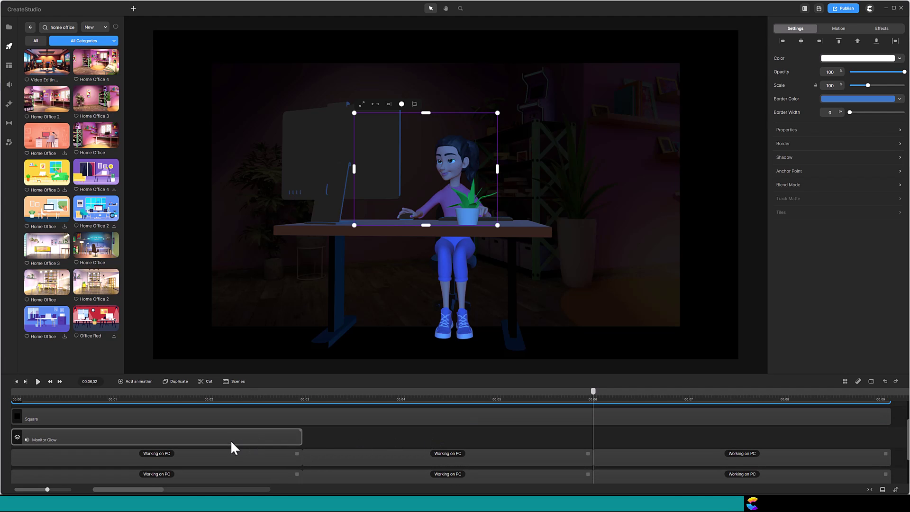
Step: Duplicate Monitor Glow twice, placing copies back to back at 3 and 6 seconds, the last reaching the end
{"action": "left_click", "coordinate": [175, 382]}
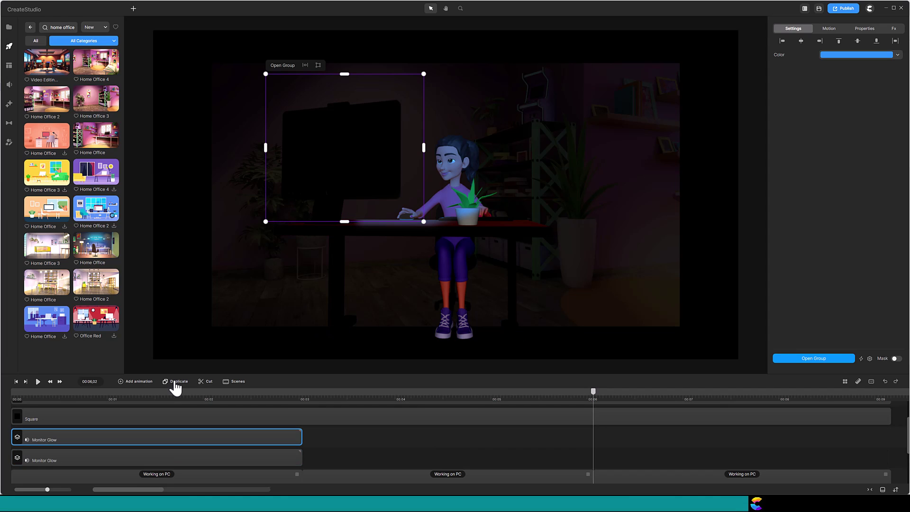
{"action": "left_click", "coordinate": [175, 383]}
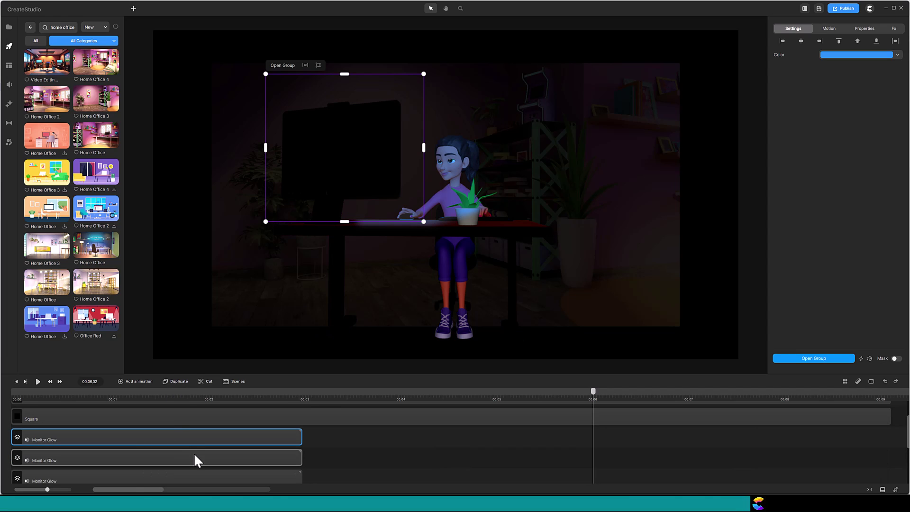
{"action": "left_click_drag", "start_coordinate": [220, 456], "coordinate": [385, 479]}
{"action": "left_click_drag", "start_coordinate": [265, 437], "coordinate": [720, 456]}
{"action": "scroll", "coordinate": [720, 456], "scroll_direction": "down", "scroll_amount": 2}
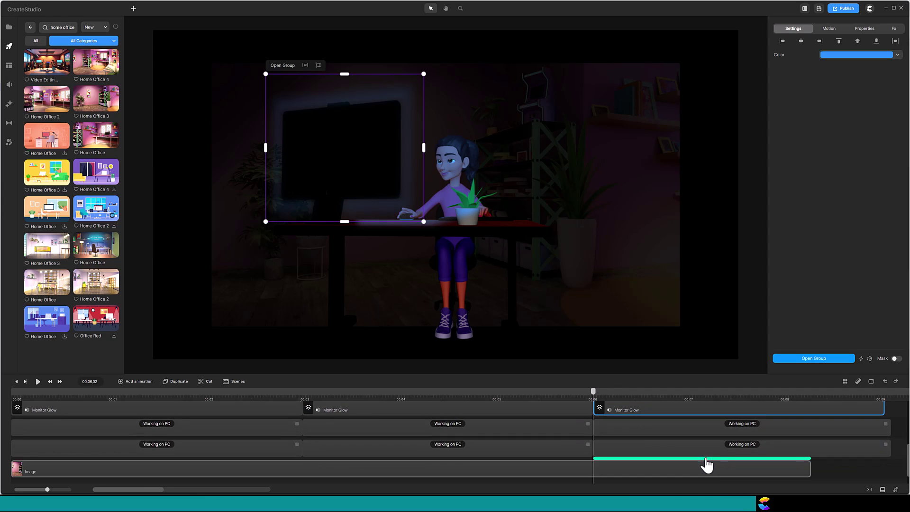
{"action": "left_click_drag", "start_coordinate": [591, 397], "coordinate": [578, 397]}
{"action": "left_click", "coordinate": [591, 398]}
{"action": "left_click_drag", "start_coordinate": [629, 410], "coordinate": [627, 410]}
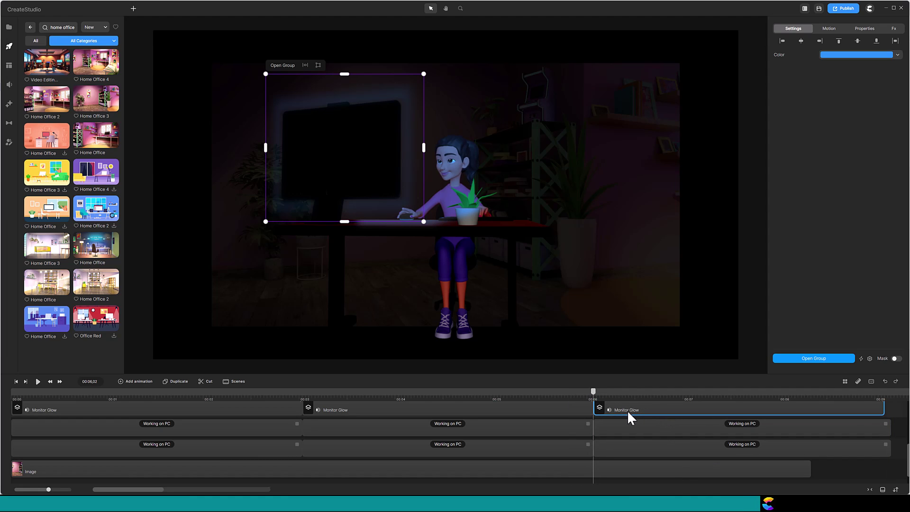
{"action": "left_click_drag", "start_coordinate": [880, 412], "coordinate": [887, 412]}
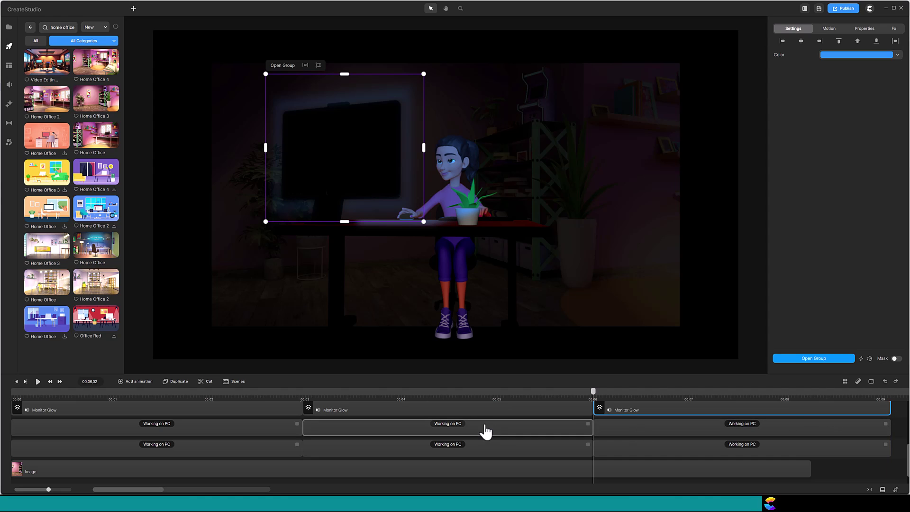
Step: Recolour the middle Monitor Glow clip pale yellow, f9f99d, and select its hex value
{"action": "left_click", "coordinate": [347, 397]}
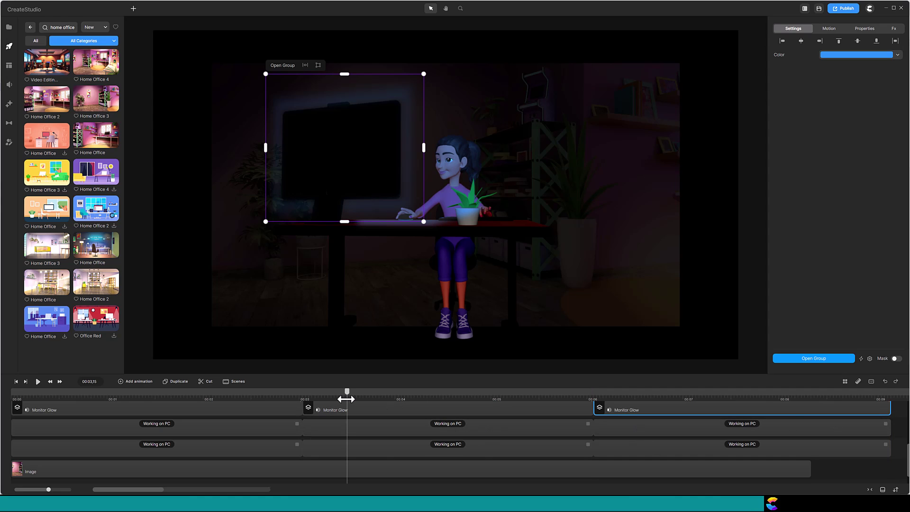
{"action": "left_click", "coordinate": [360, 410]}
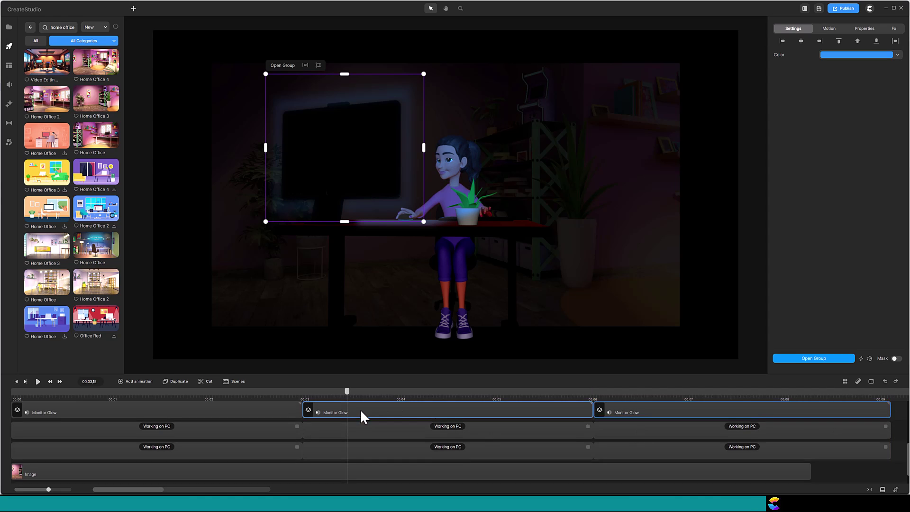
{"action": "left_click", "coordinate": [897, 56]}
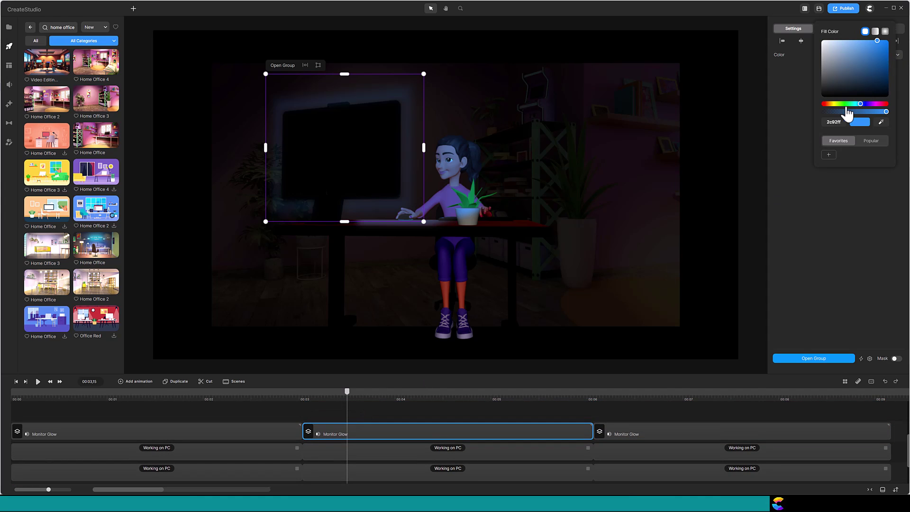
{"action": "left_click", "coordinate": [835, 104]}
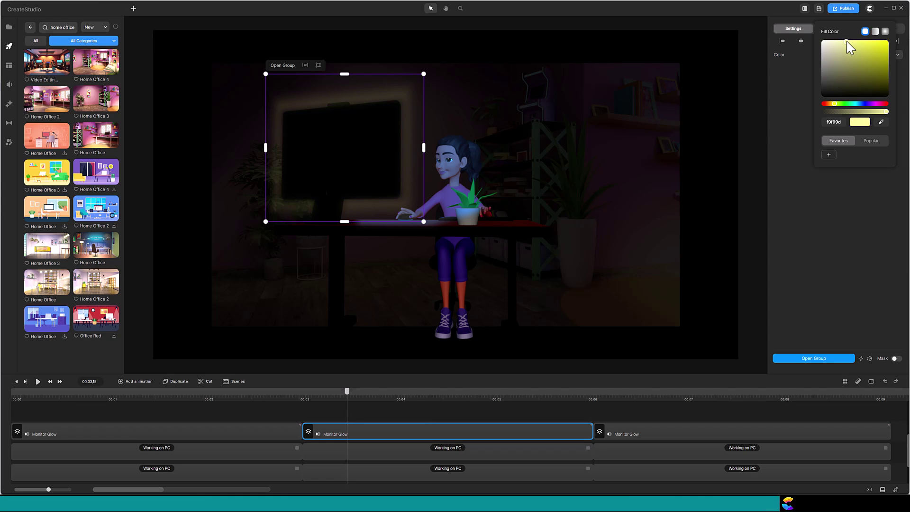
{"action": "left_click_drag", "start_coordinate": [843, 121], "coordinate": [825, 123]}
{"action": "key", "text": "ctrl+c"}
Step: Give the middle character clip a pale yellow f9f99d frontal light at intensity 16
{"action": "left_click", "coordinate": [545, 452]}
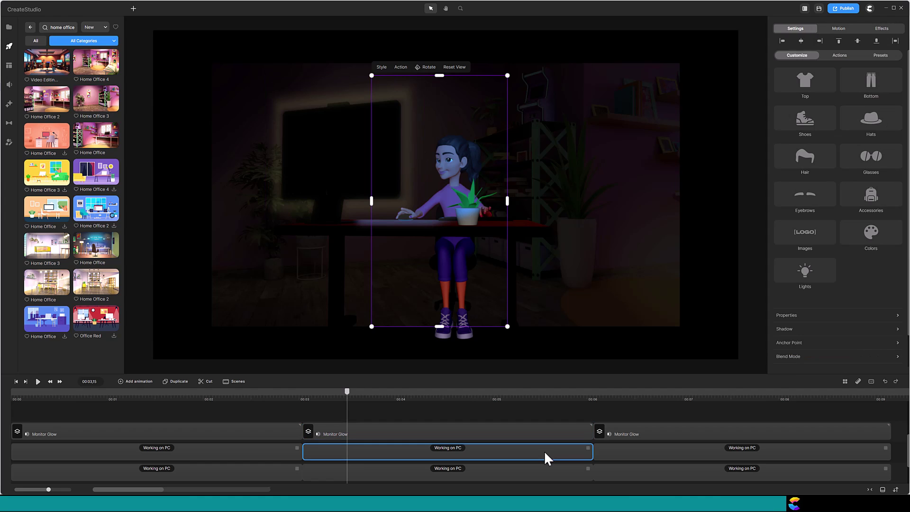
{"action": "left_click", "coordinate": [811, 280]}
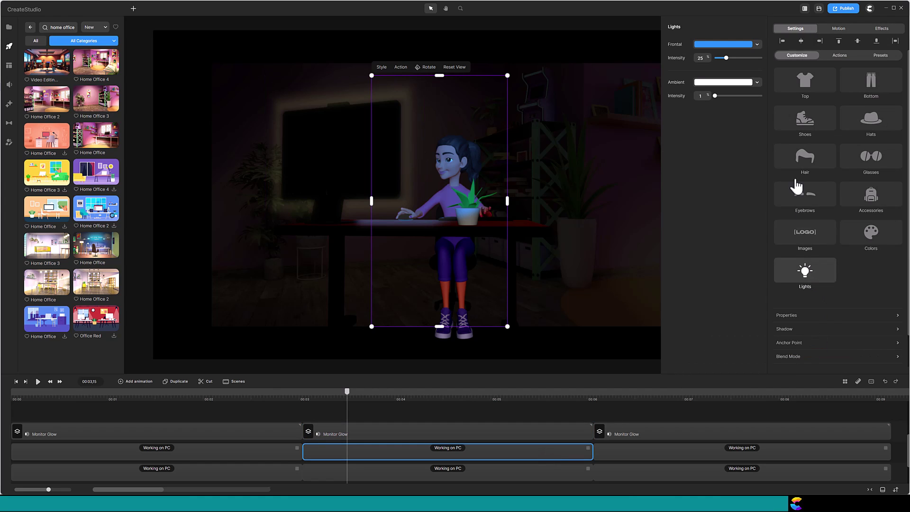
{"action": "left_click", "coordinate": [757, 45]}
{"action": "left_click_drag", "start_coordinate": [703, 105], "coordinate": [689, 107]}
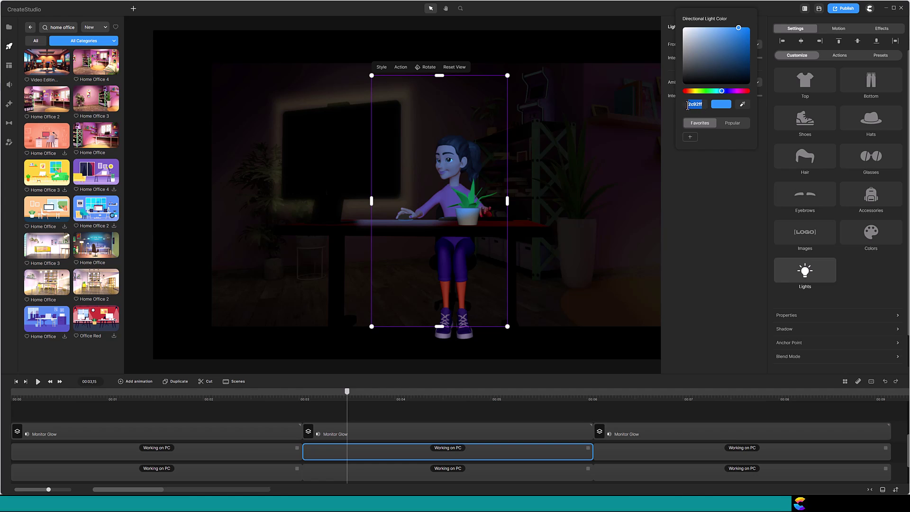
{"action": "key", "text": "ctrl+v"}
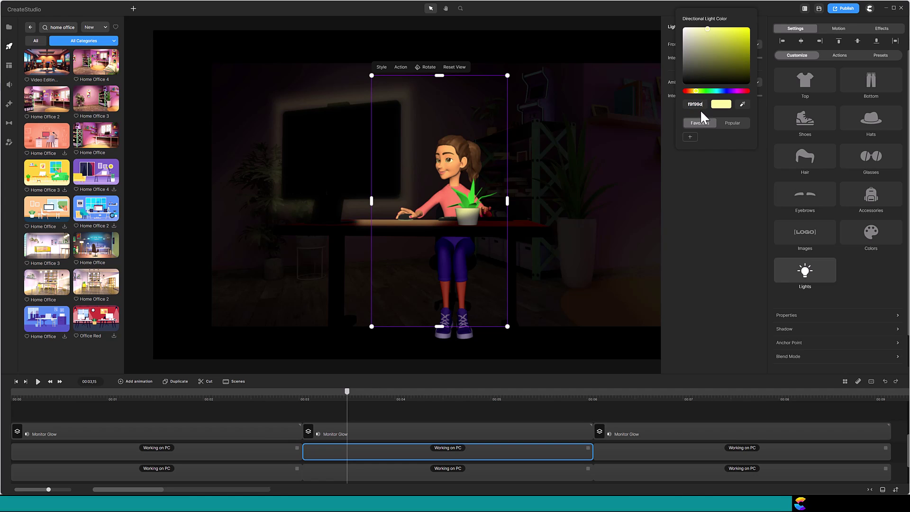
{"action": "left_click", "coordinate": [709, 158]}
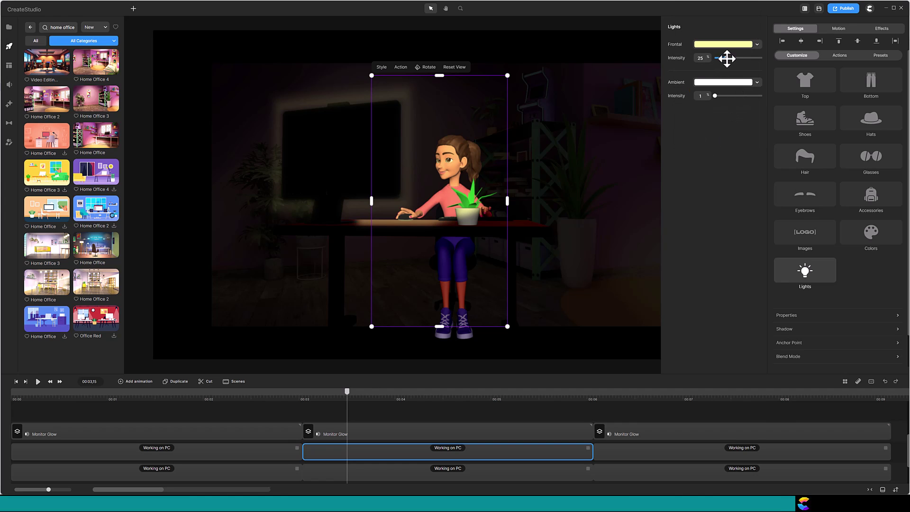
{"action": "left_click_drag", "start_coordinate": [726, 58], "coordinate": [721, 58]}
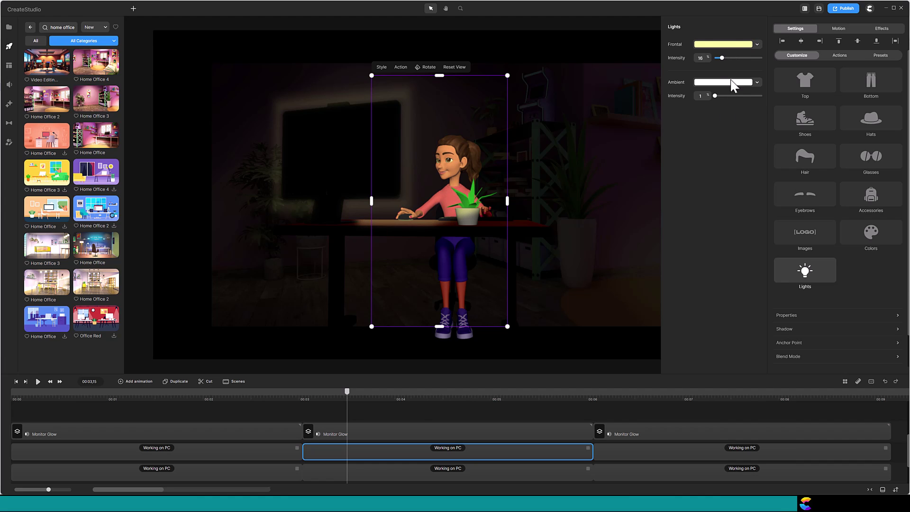
{"action": "left_click", "coordinate": [670, 450]}
Step: Change the last Monitor Glow clip's fill colour to pale pink (f98d89)
{"action": "scroll", "coordinate": [675, 428], "scroll_direction": "up", "scroll_amount": 1}
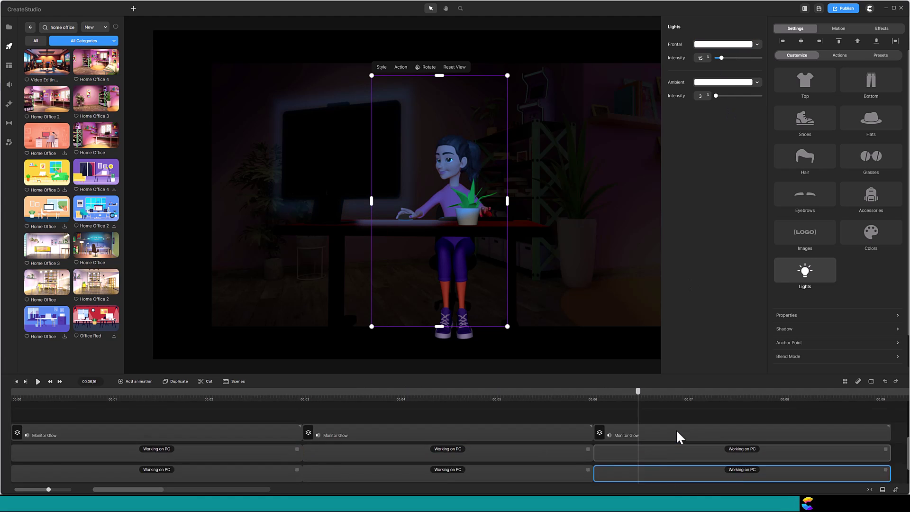
{"action": "left_click", "coordinate": [669, 427]}
{"action": "left_click", "coordinate": [852, 55]}
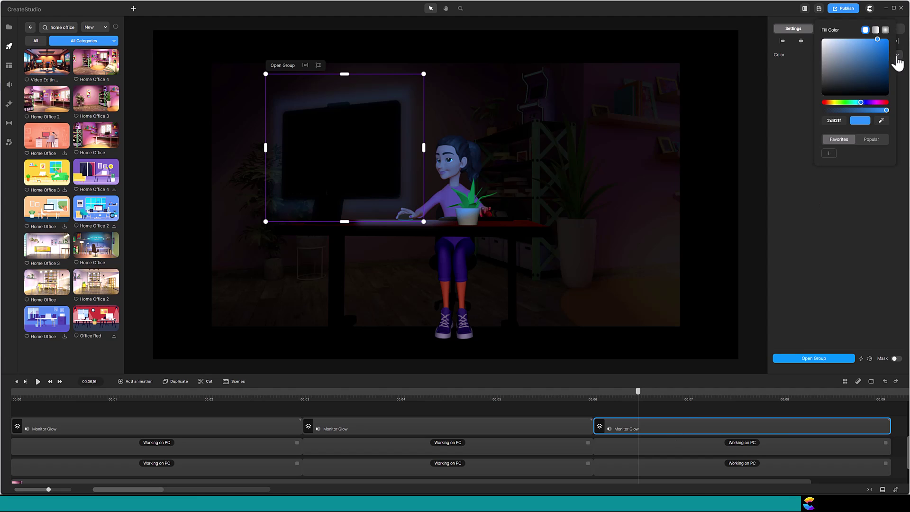
{"action": "left_click", "coordinate": [826, 103]}
{"action": "left_click_drag", "start_coordinate": [875, 47], "coordinate": [852, 41]}
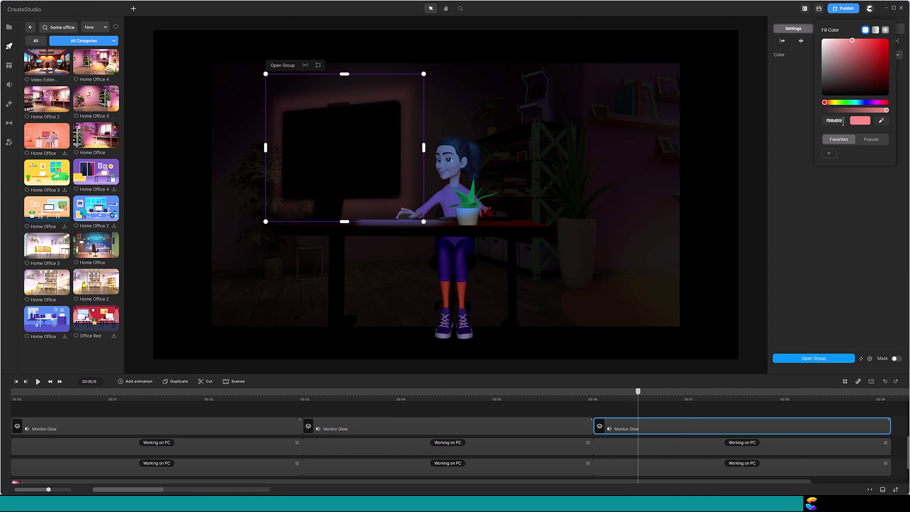
Step: Give the last Working on PC character a pink frontal light at intensity 16 and save
{"action": "left_click", "coordinate": [673, 448]}
{"action": "left_click", "coordinate": [804, 271]}
{"action": "left_click", "coordinate": [741, 56]}
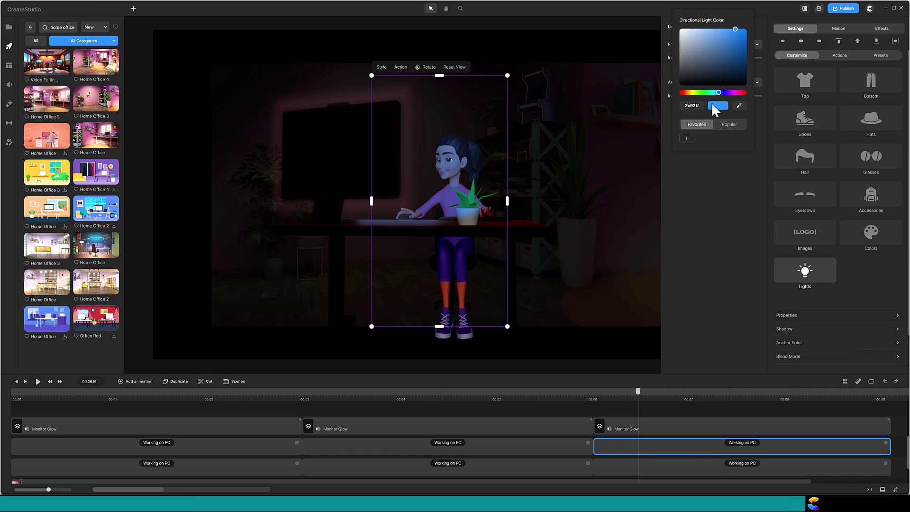
{"action": "left_click", "coordinate": [714, 106]}
{"action": "left_click", "coordinate": [732, 176]}
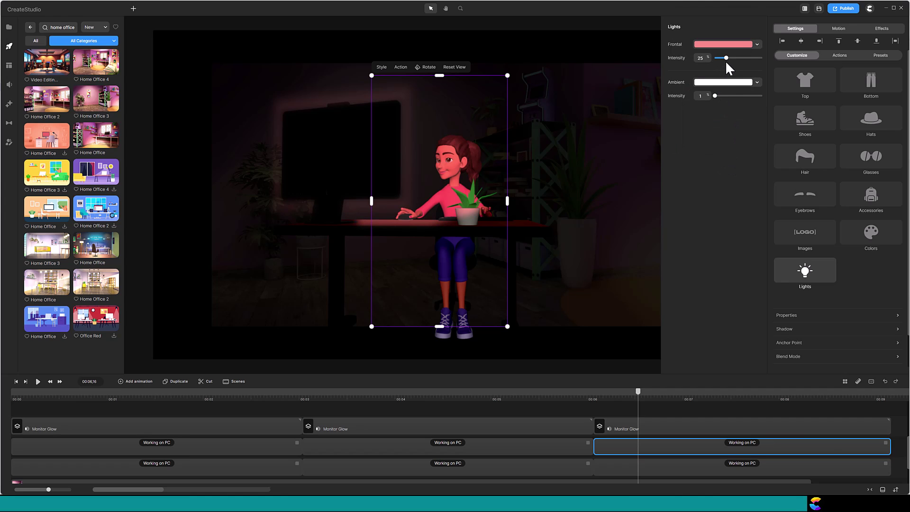
{"action": "left_click_drag", "start_coordinate": [725, 57], "coordinate": [722, 59]}
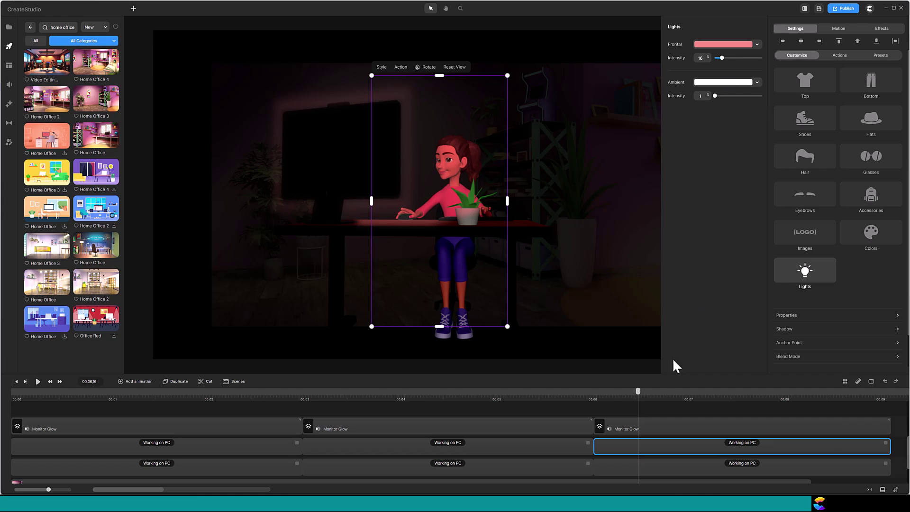
{"action": "key", "text": "ctrl+s"}
Step: Apply the Fade > Blink loop animation to the last Working on PC character clip
{"action": "left_click", "coordinate": [838, 29]}
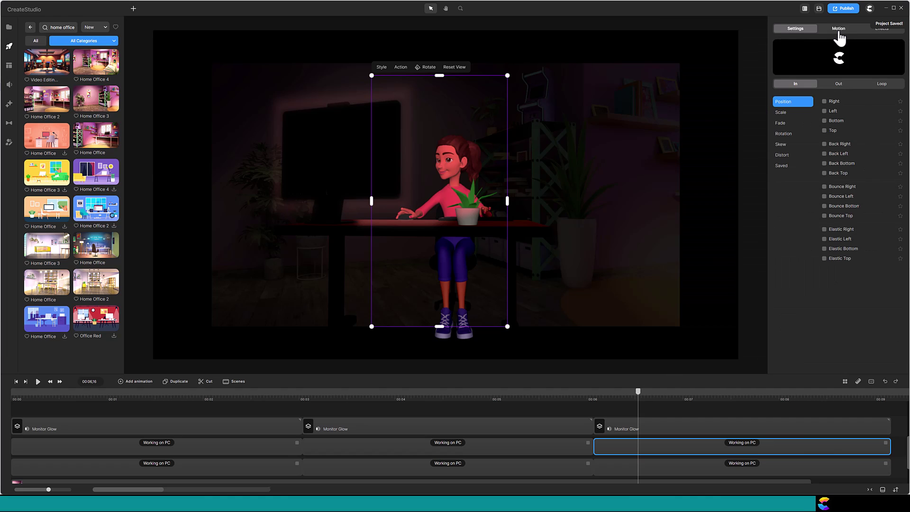
{"action": "left_click", "coordinate": [884, 84]}
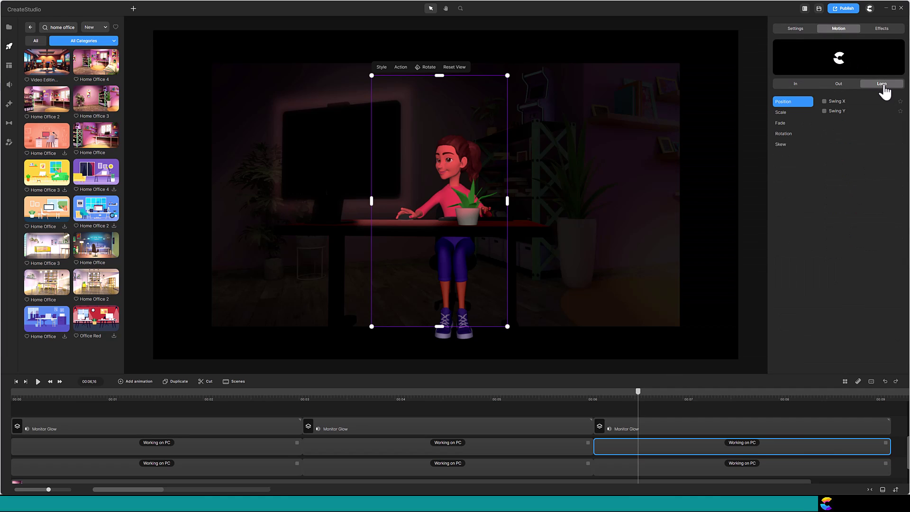
{"action": "left_click", "coordinate": [779, 123]}
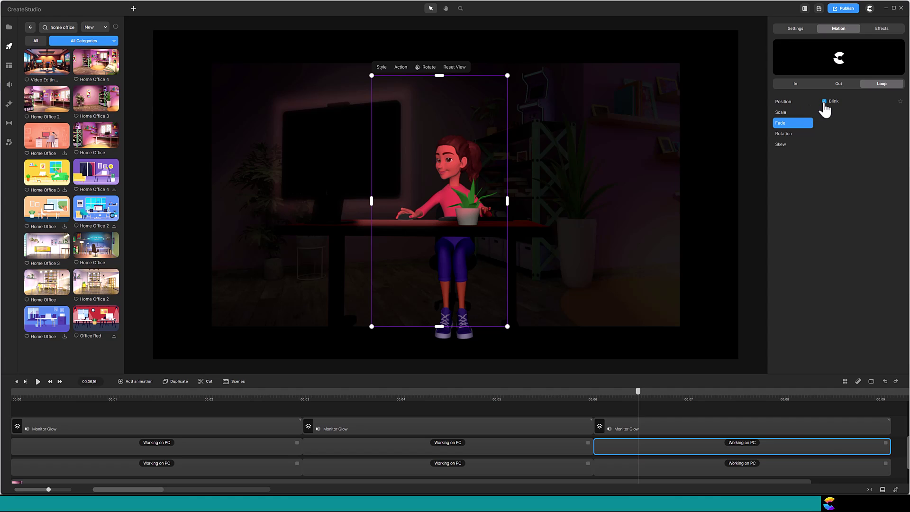
{"action": "left_click", "coordinate": [824, 103]}
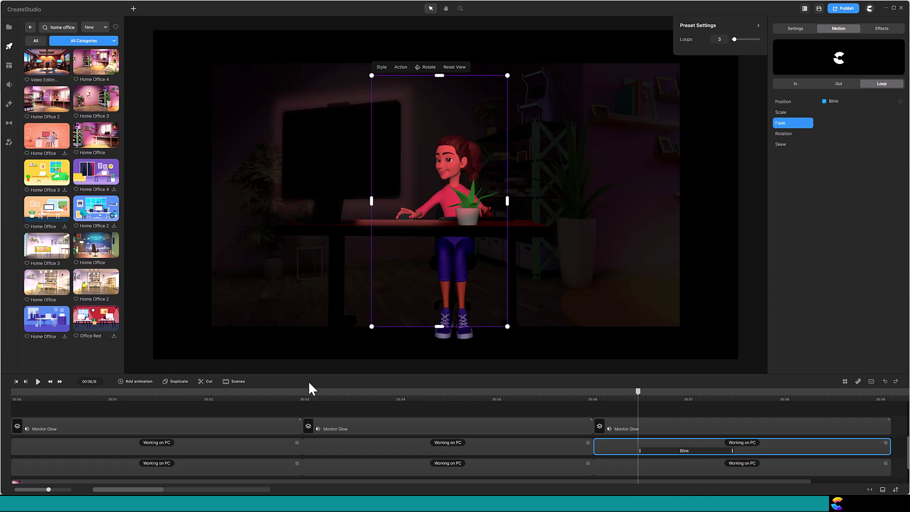
Step: Preview the blink from about 00:02, then stop playback
{"action": "left_click", "coordinate": [273, 394]}
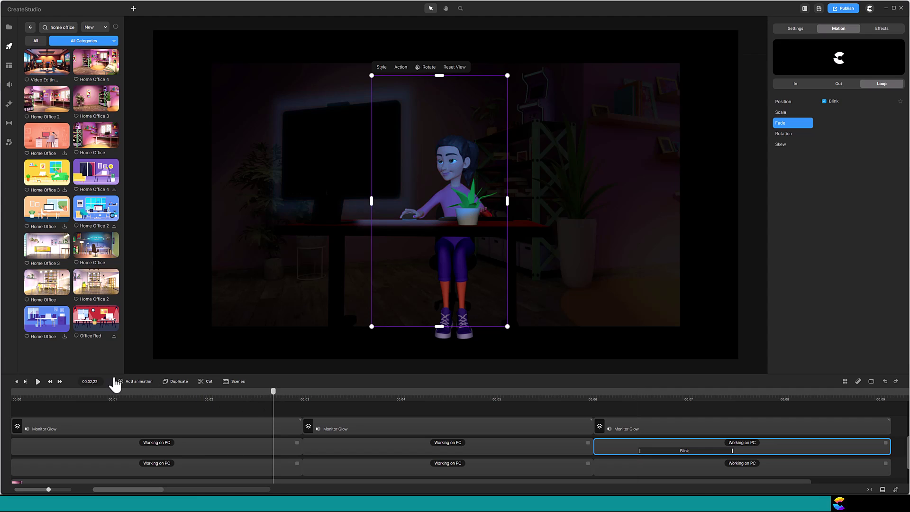
{"action": "left_click", "coordinate": [38, 382]}
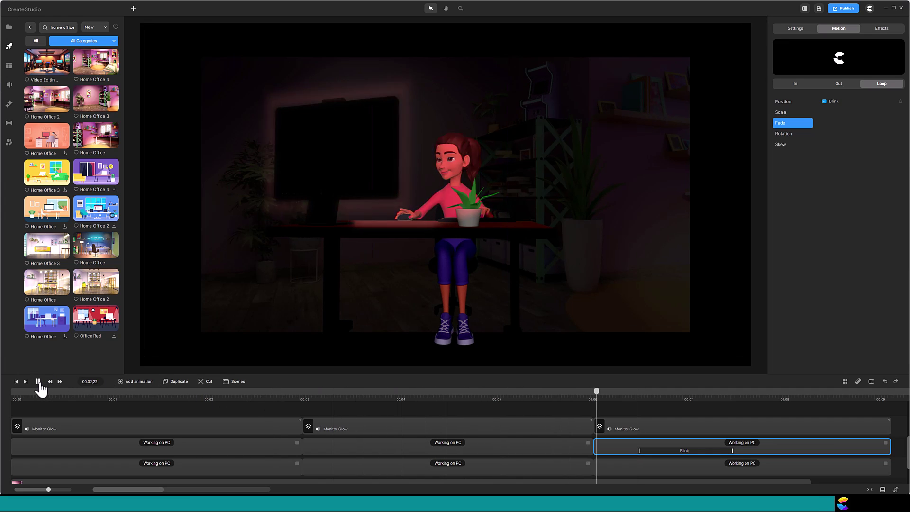
{"action": "left_click", "coordinate": [38, 381]}
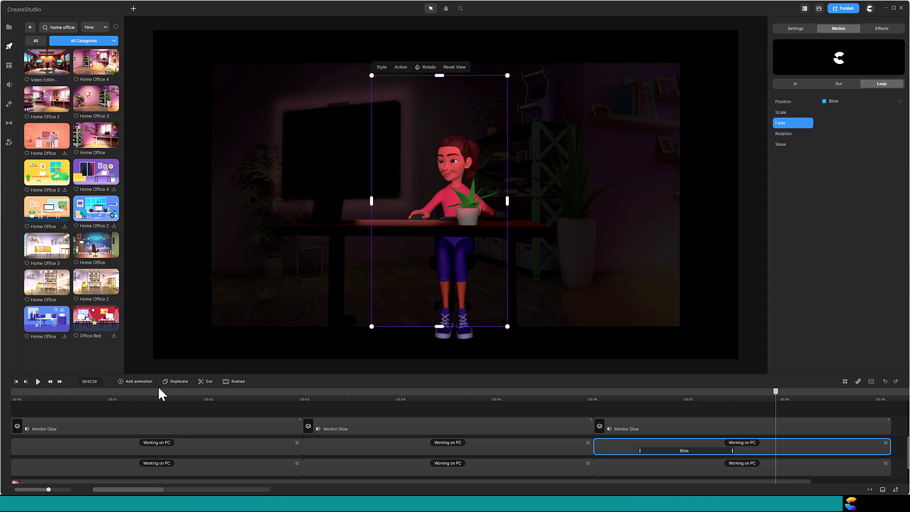
Step: Apply the Fade > Blink loop animation to the last Monitor Glow clip
{"action": "left_click", "coordinate": [639, 398]}
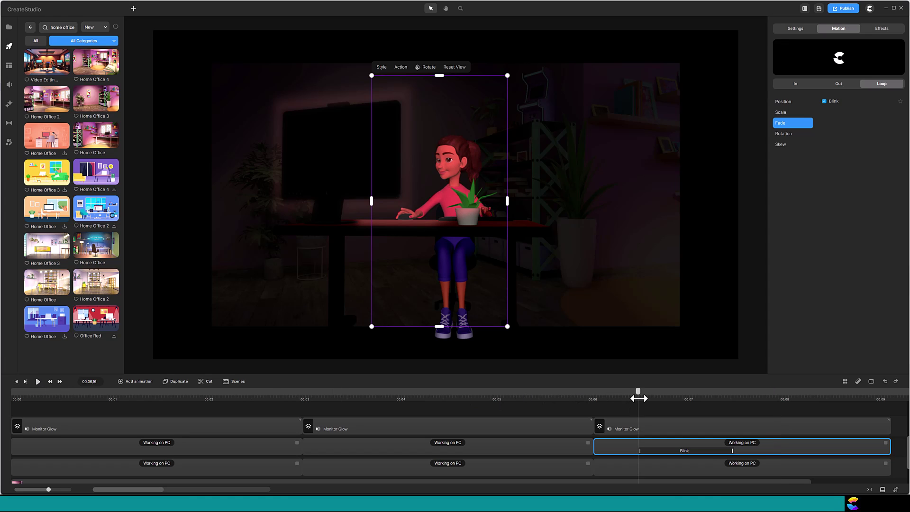
{"action": "left_click", "coordinate": [643, 428]}
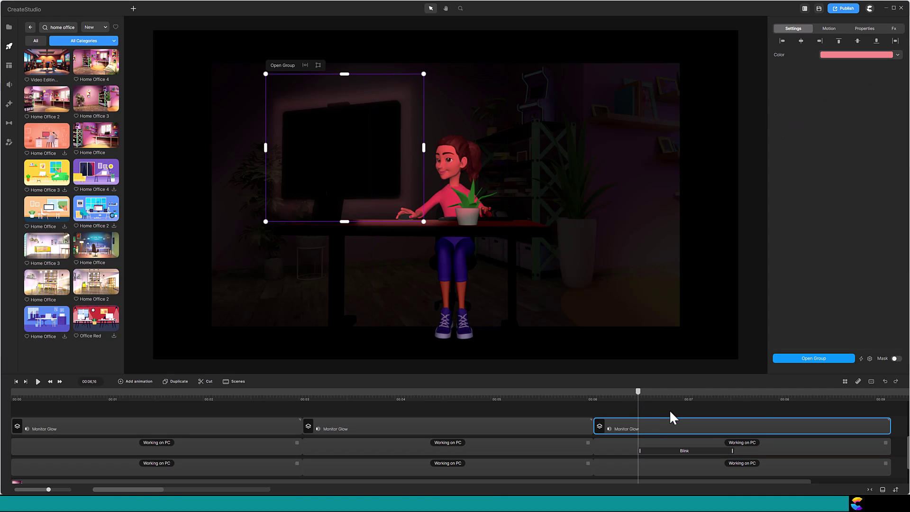
{"action": "left_click", "coordinate": [828, 29]}
{"action": "left_click", "coordinate": [880, 85]}
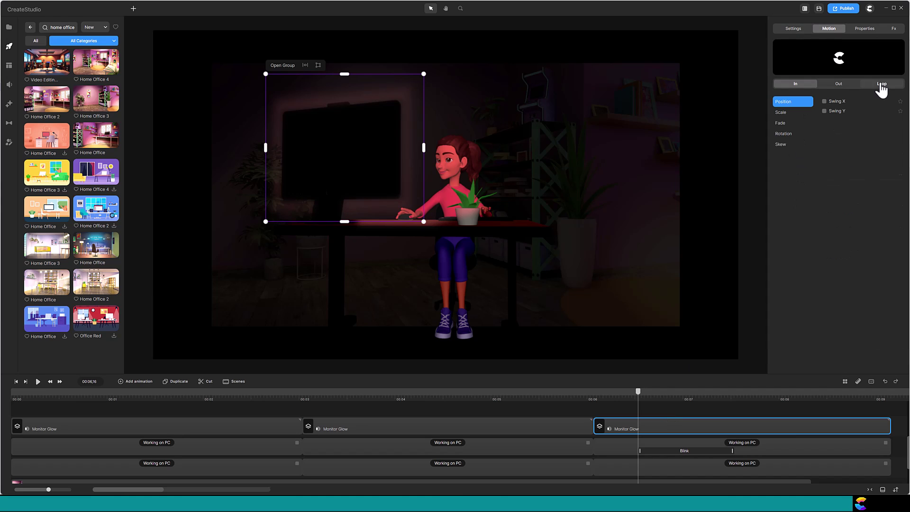
{"action": "left_click", "coordinate": [781, 124]}
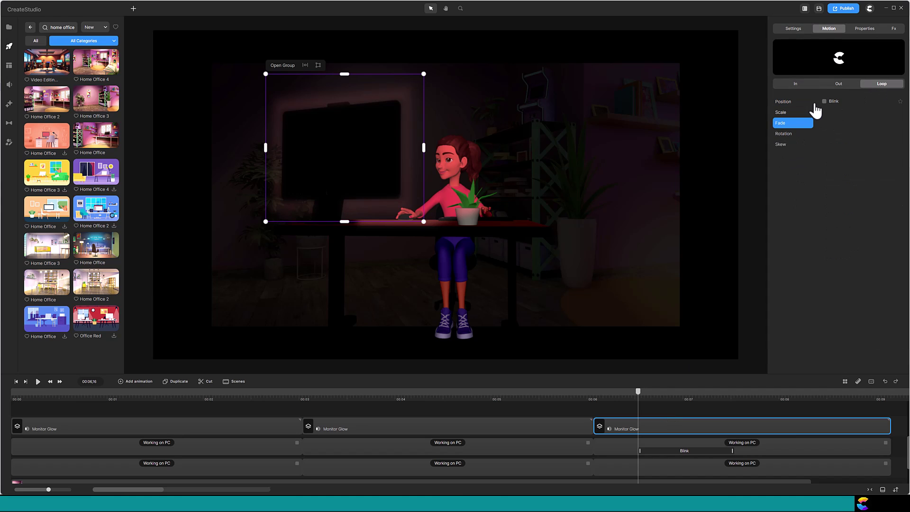
{"action": "left_click", "coordinate": [824, 102]}
Step: Set the glow's Blink loop to repeat 3 times, with playback back near 00:01
{"action": "left_click", "coordinate": [719, 39]}
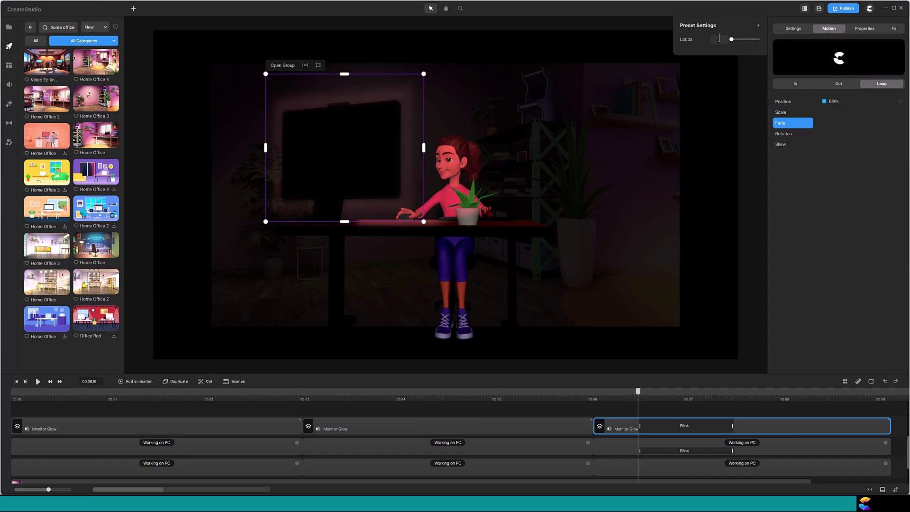
{"action": "type", "text": "3"}
{"action": "left_click", "coordinate": [136, 396]}
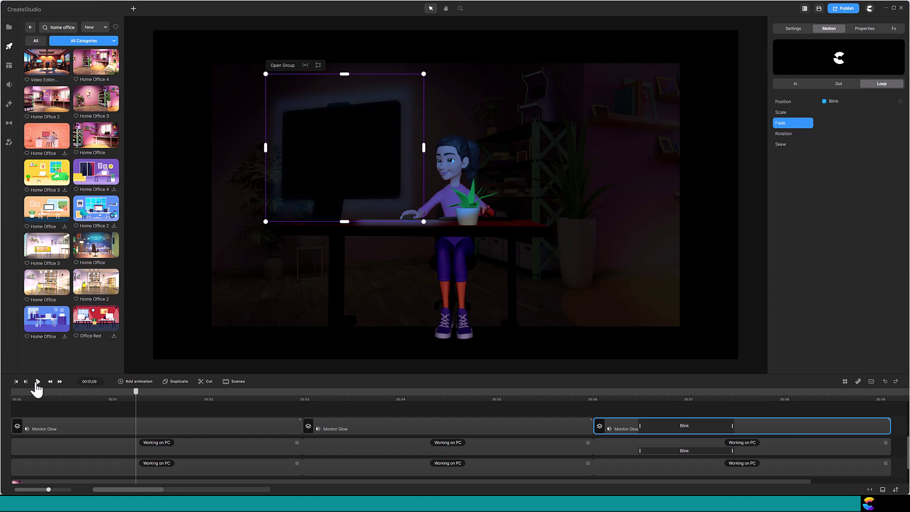
{"action": "left_click", "coordinate": [37, 382]}
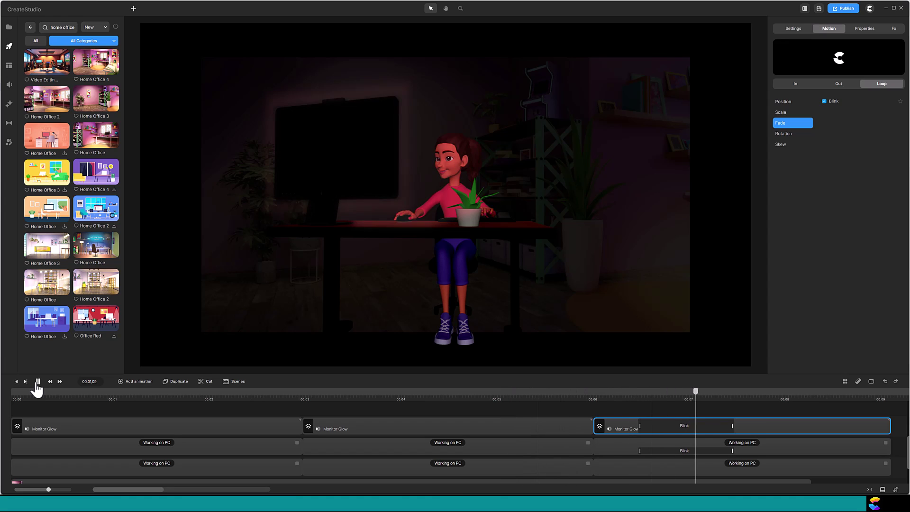
{"action": "left_click", "coordinate": [37, 382]}
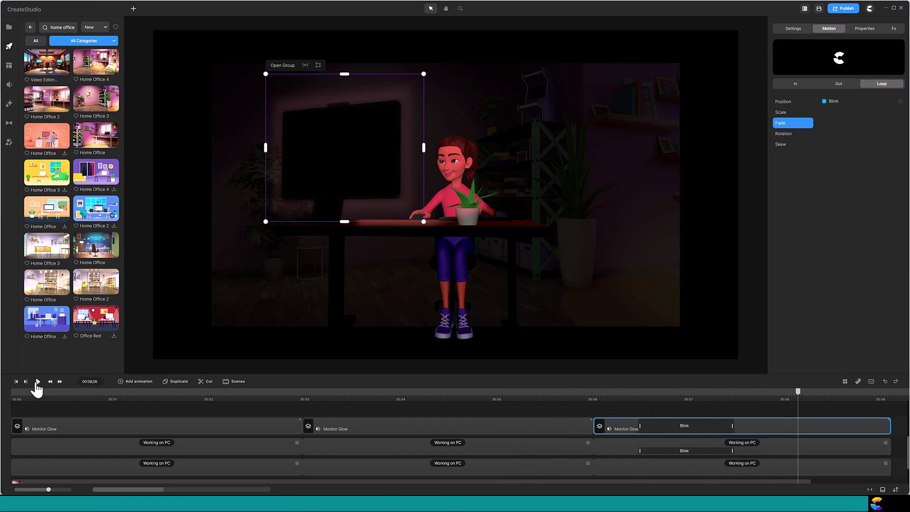